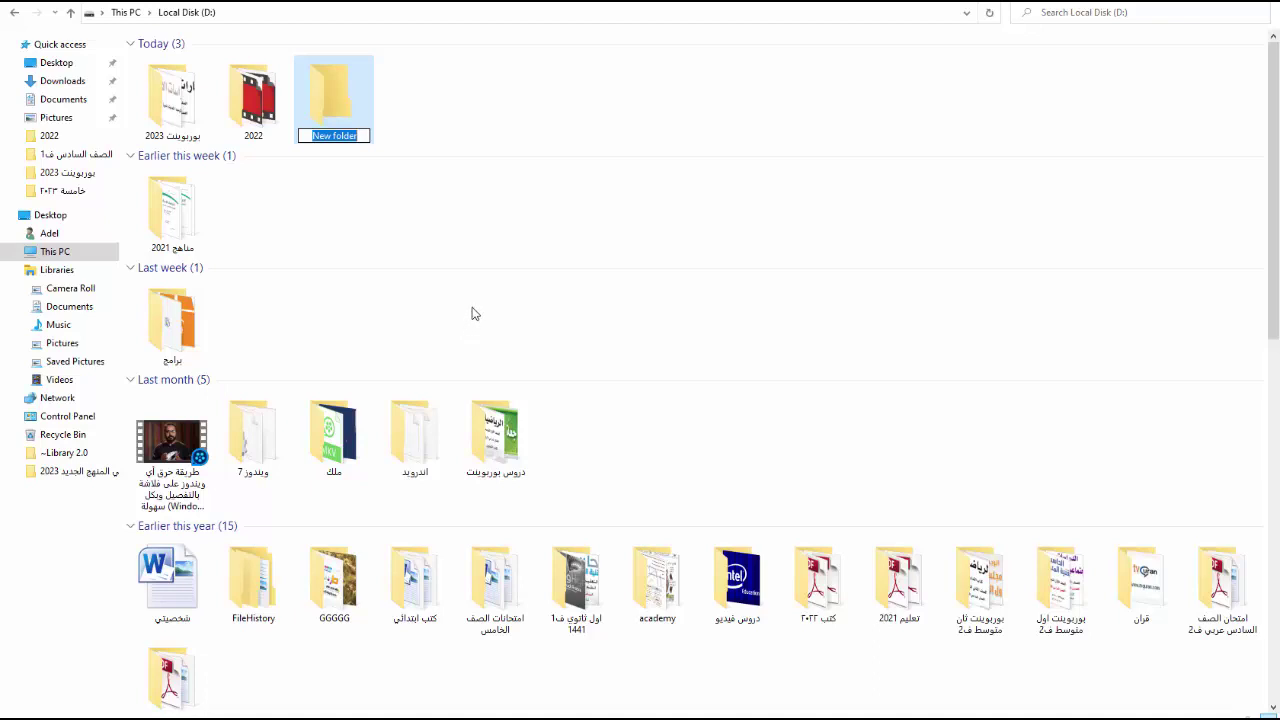
Step: Name the new folder on Local Disk (D:) with a person's first name and open it
{"action": "type", "text": "المد"}
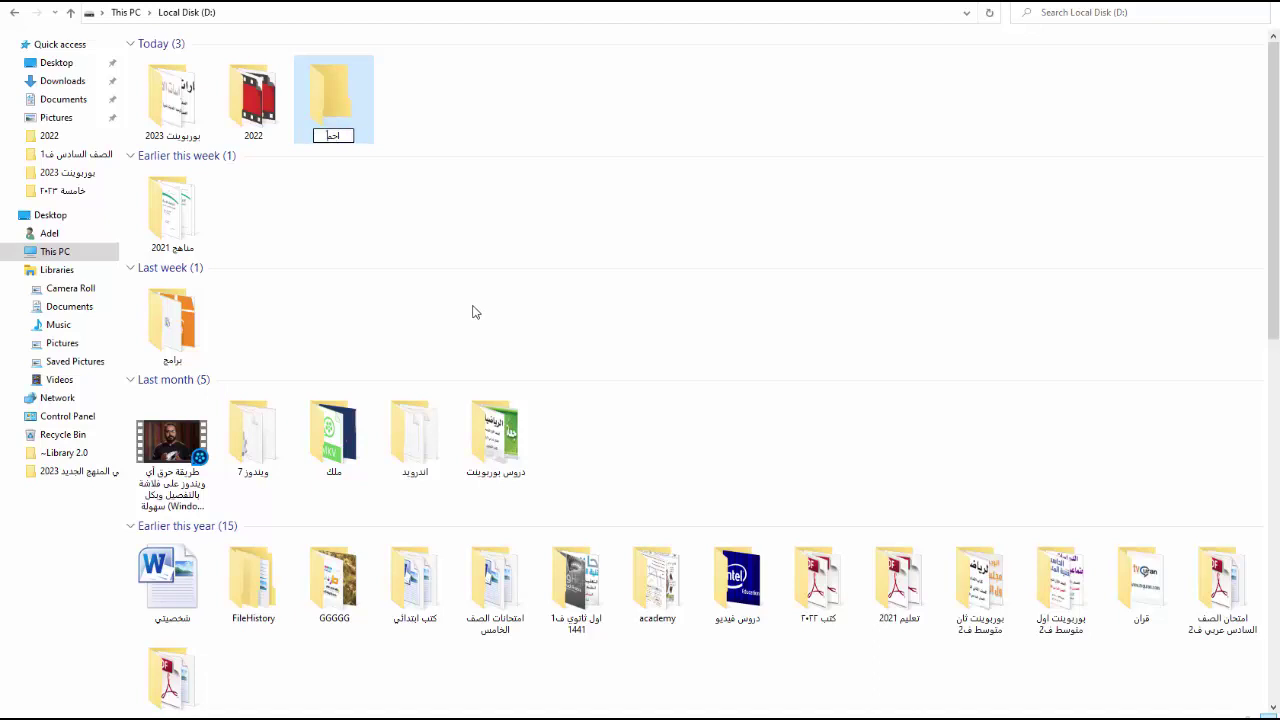
{"action": "key", "text": "Return"}
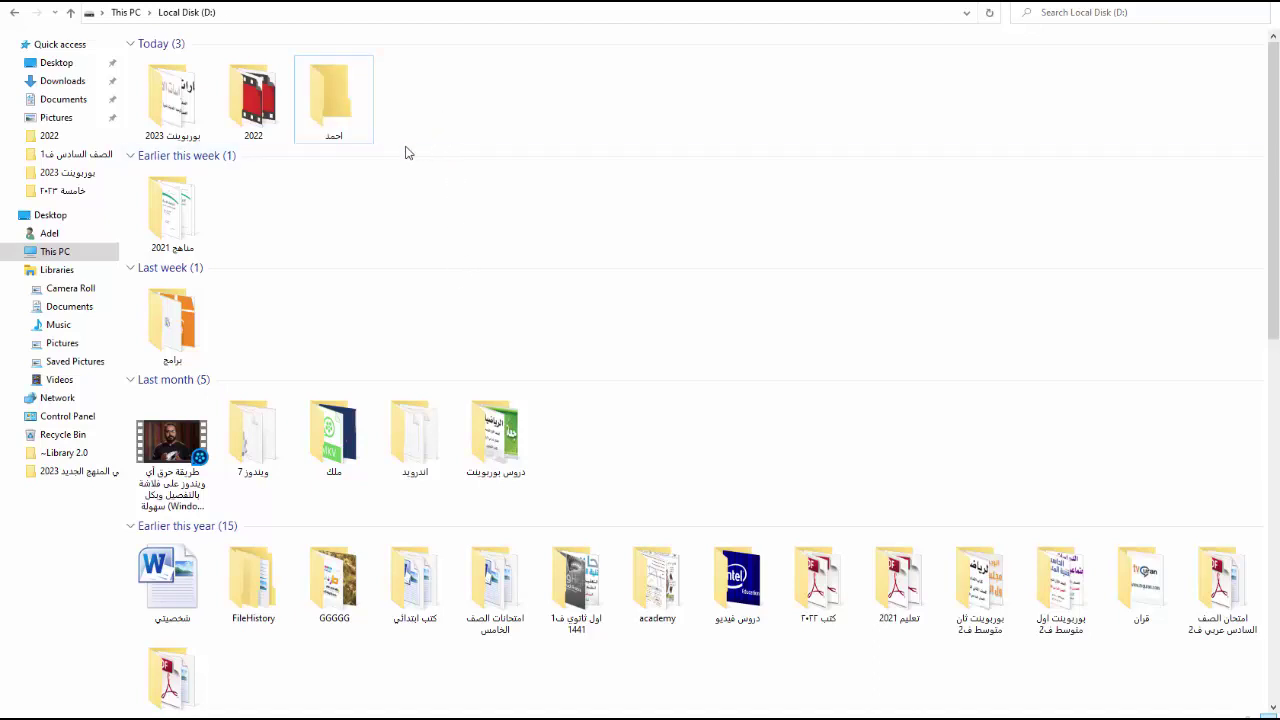
{"action": "double_click", "coordinate": [345, 90]}
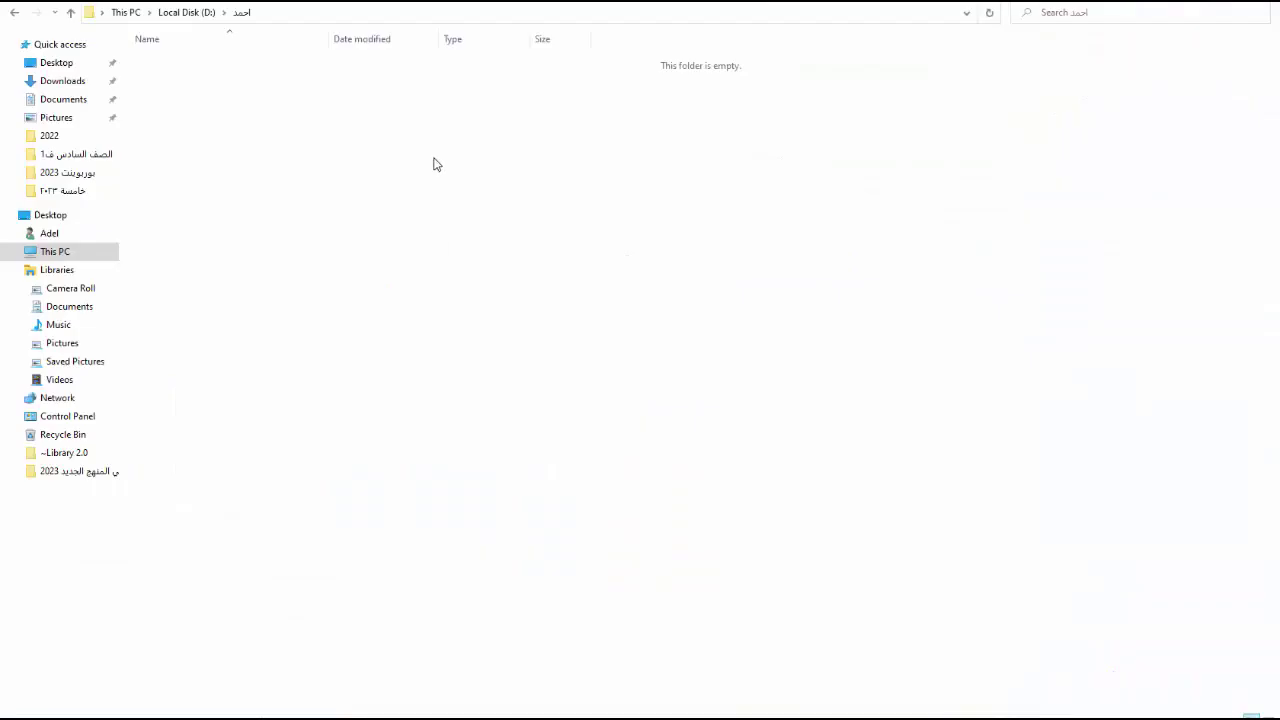
Step: Create a subfolder named تمارين inside the empty first-name folder
{"action": "right_click", "coordinate": [435, 163]}
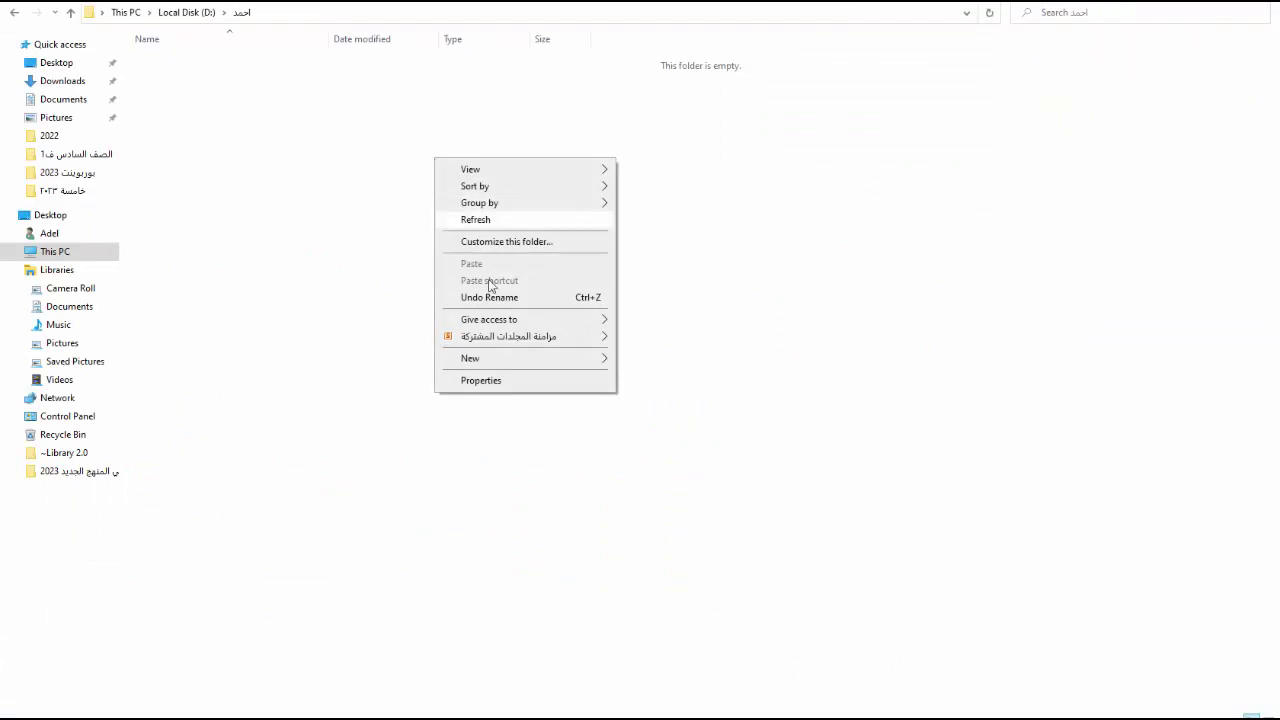
{"action": "mouse_move", "coordinate": [538, 361]}
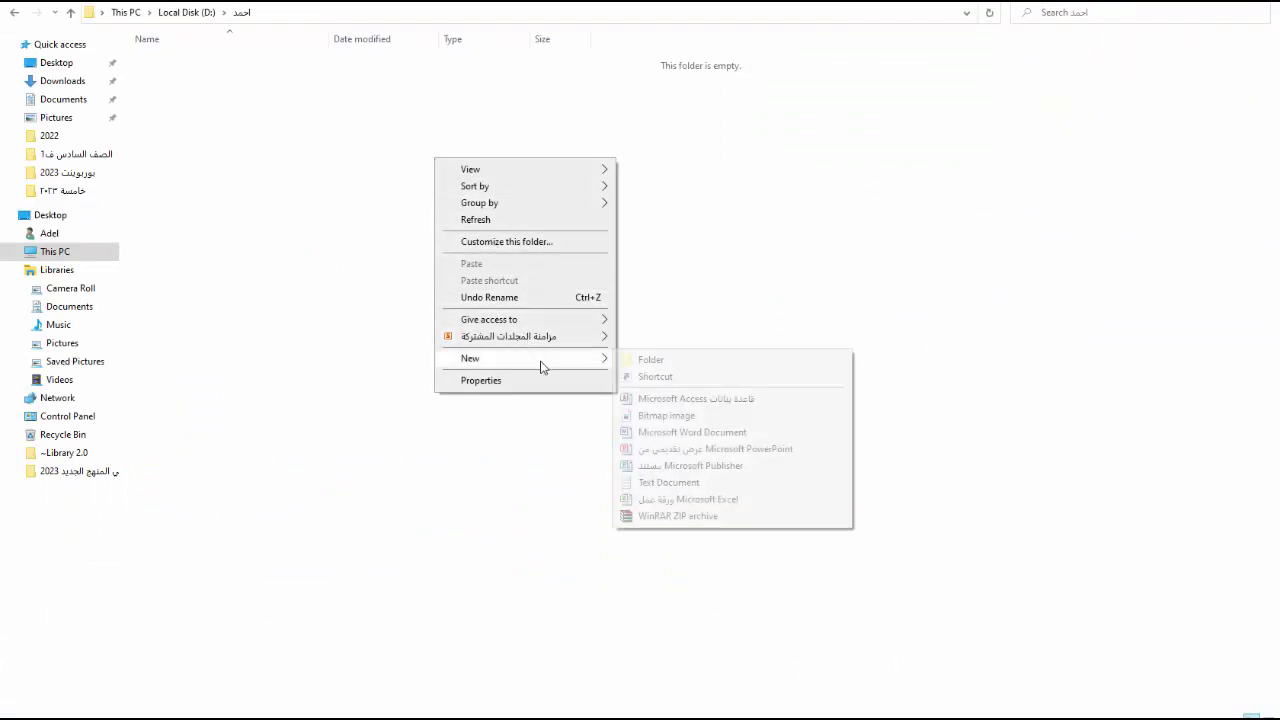
{"action": "left_click", "coordinate": [643, 364]}
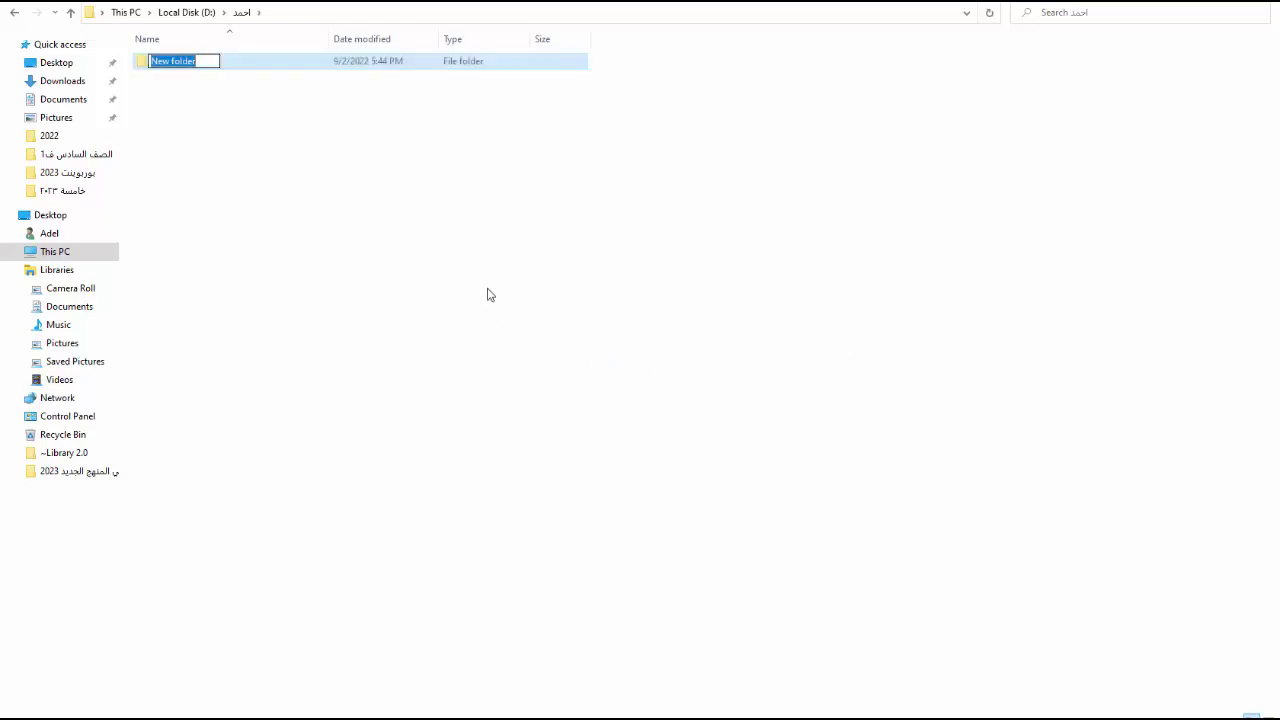
{"action": "type", "text": "ت"}
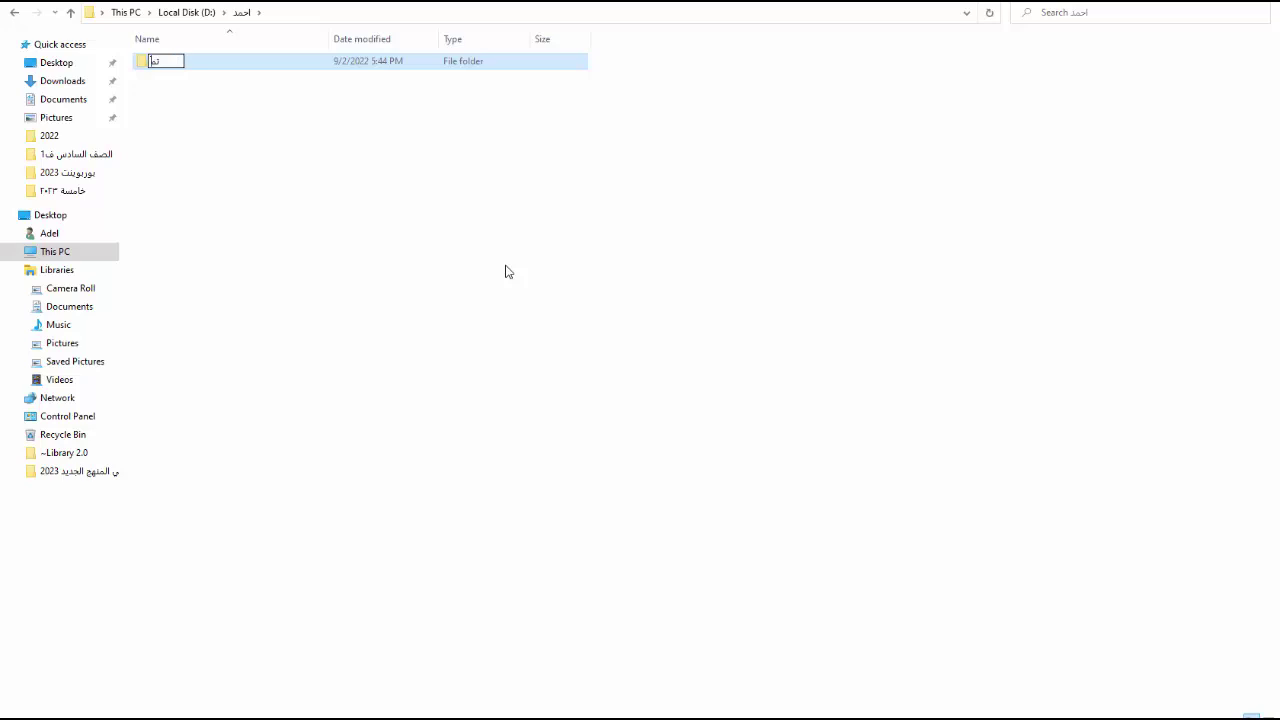
{"action": "type", "text": "مارين"}
{"action": "key", "text": "Return"}
Step: Create a second subfolder beside تمارين and name it اختبارات
{"action": "right_click", "coordinate": [507, 266]}
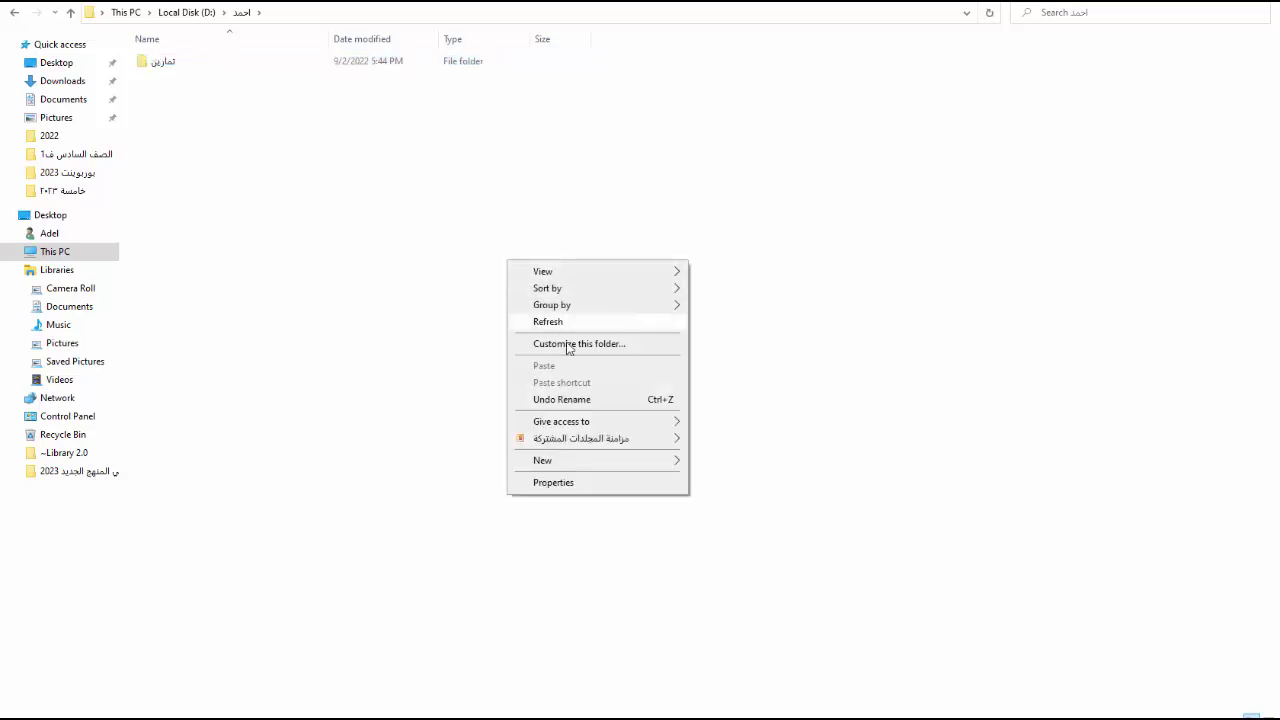
{"action": "right_click", "coordinate": [431, 298]}
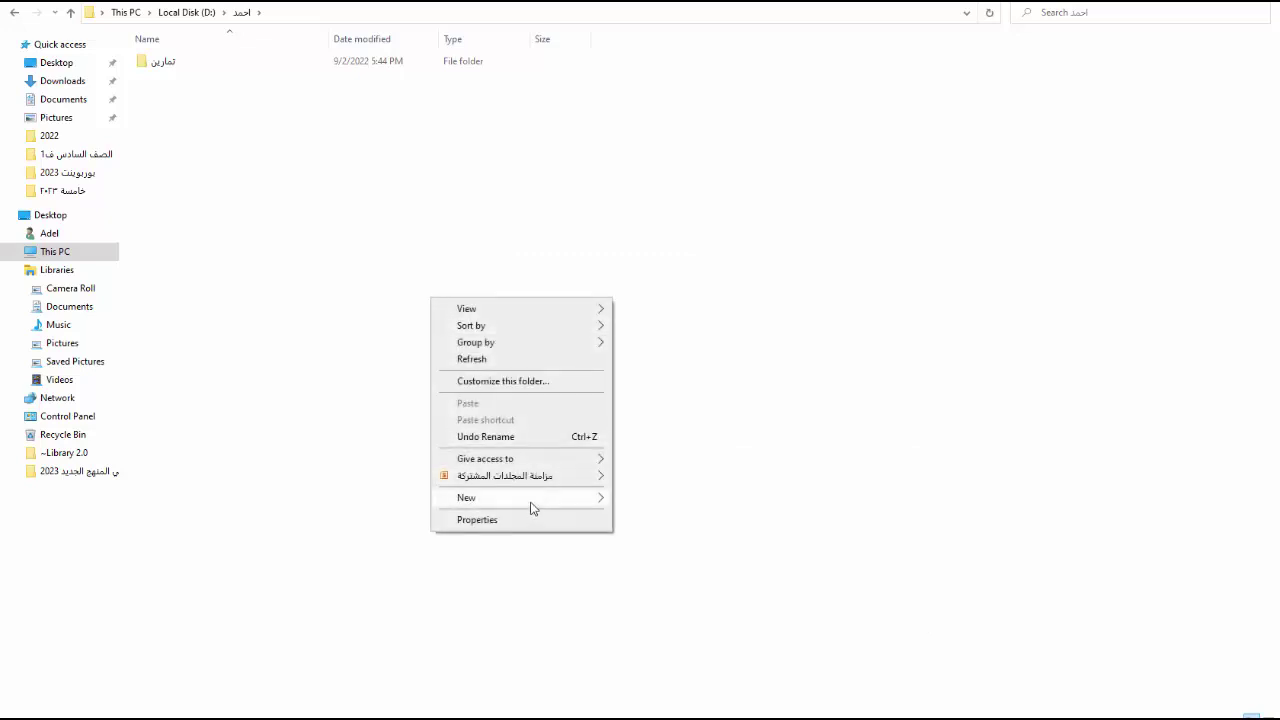
{"action": "mouse_move", "coordinate": [535, 508]}
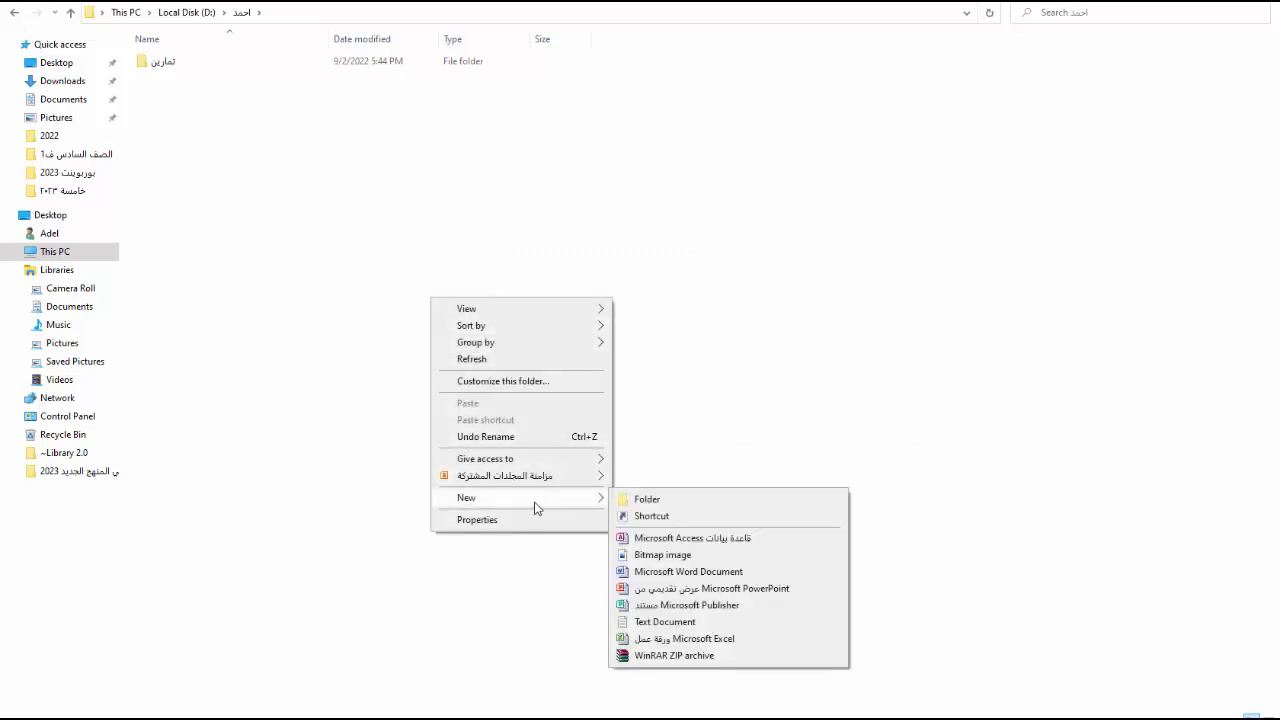
{"action": "left_click", "coordinate": [645, 507]}
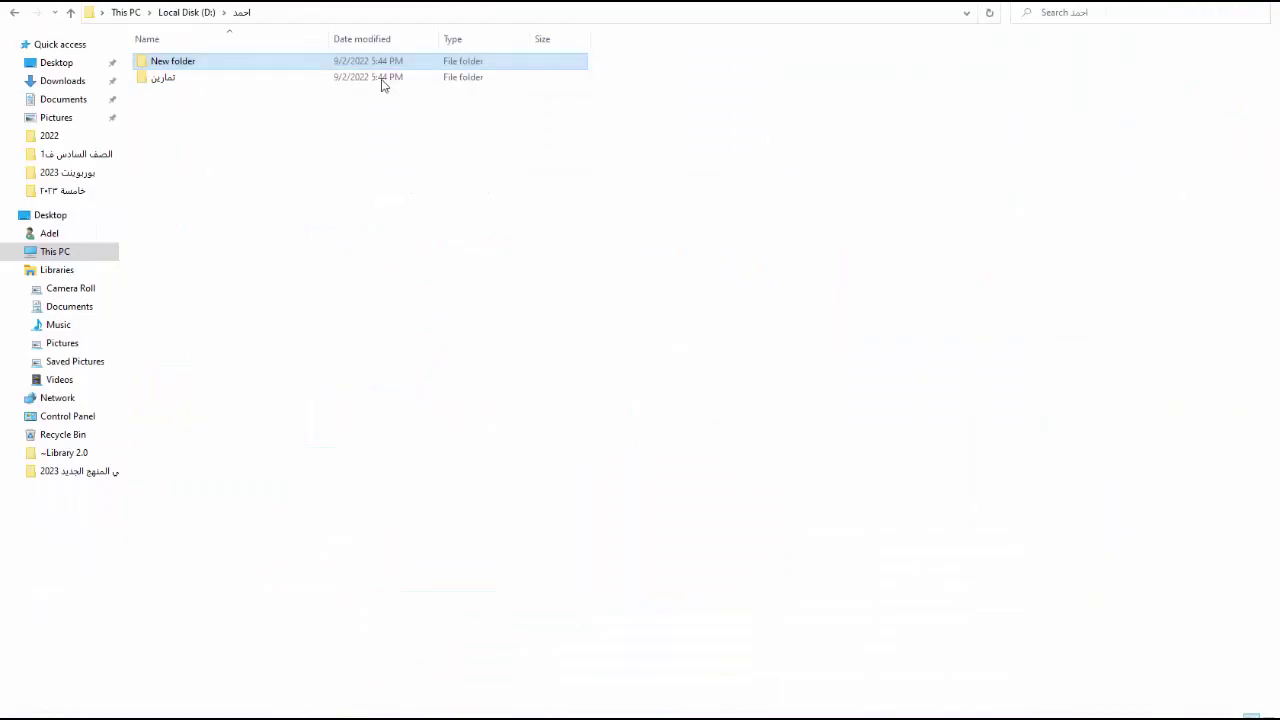
{"action": "right_click", "coordinate": [390, 68]}
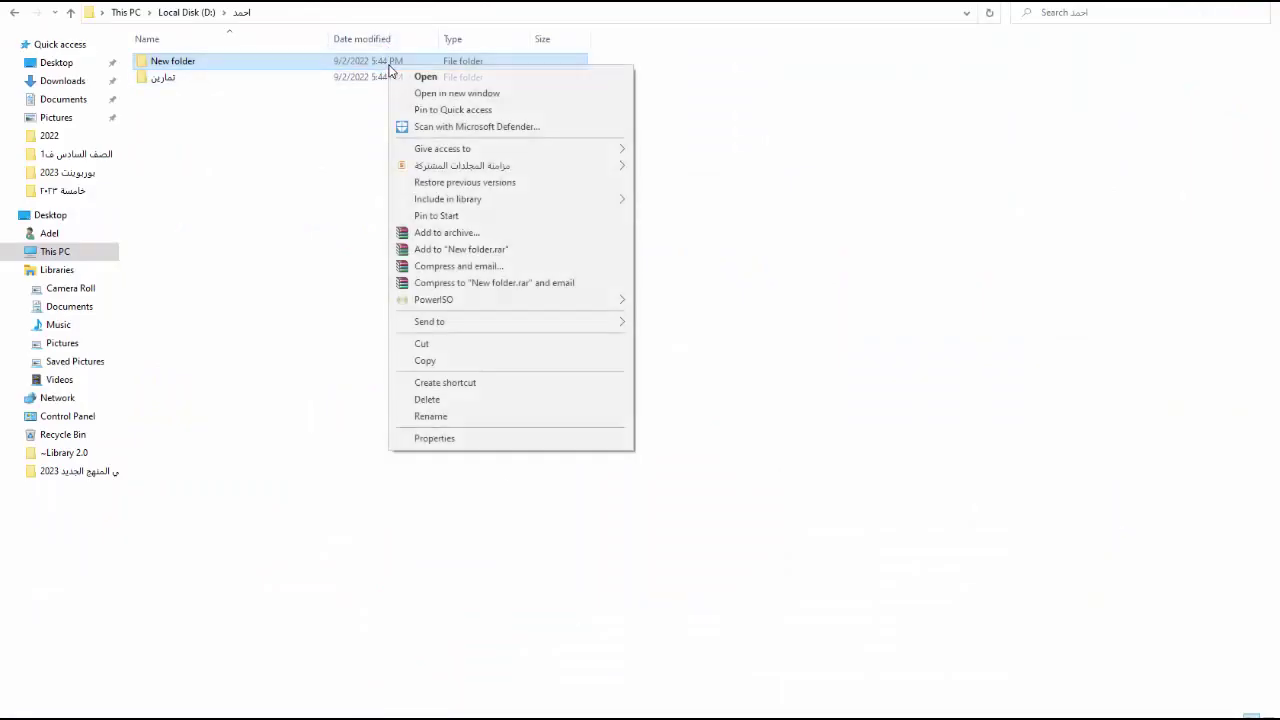
{"action": "left_click", "coordinate": [508, 416]}
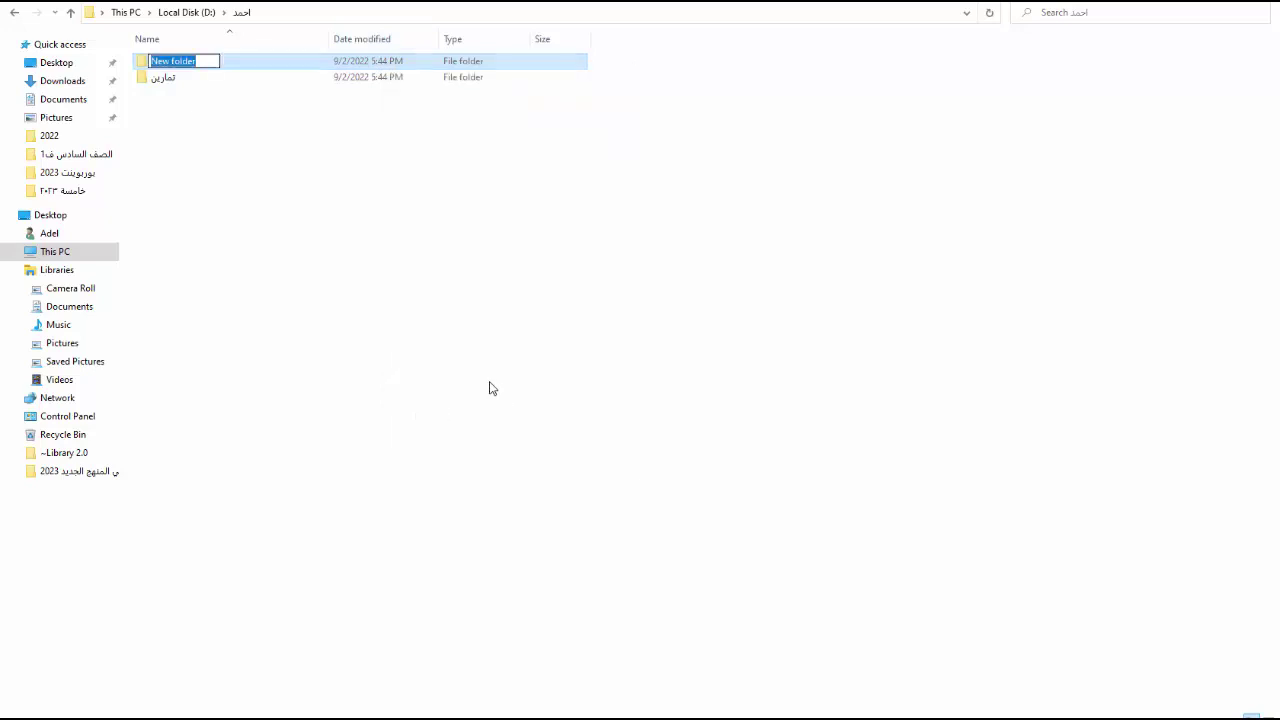
{"action": "key", "text": "BackSpace"}
{"action": "type", "text": "اع"}
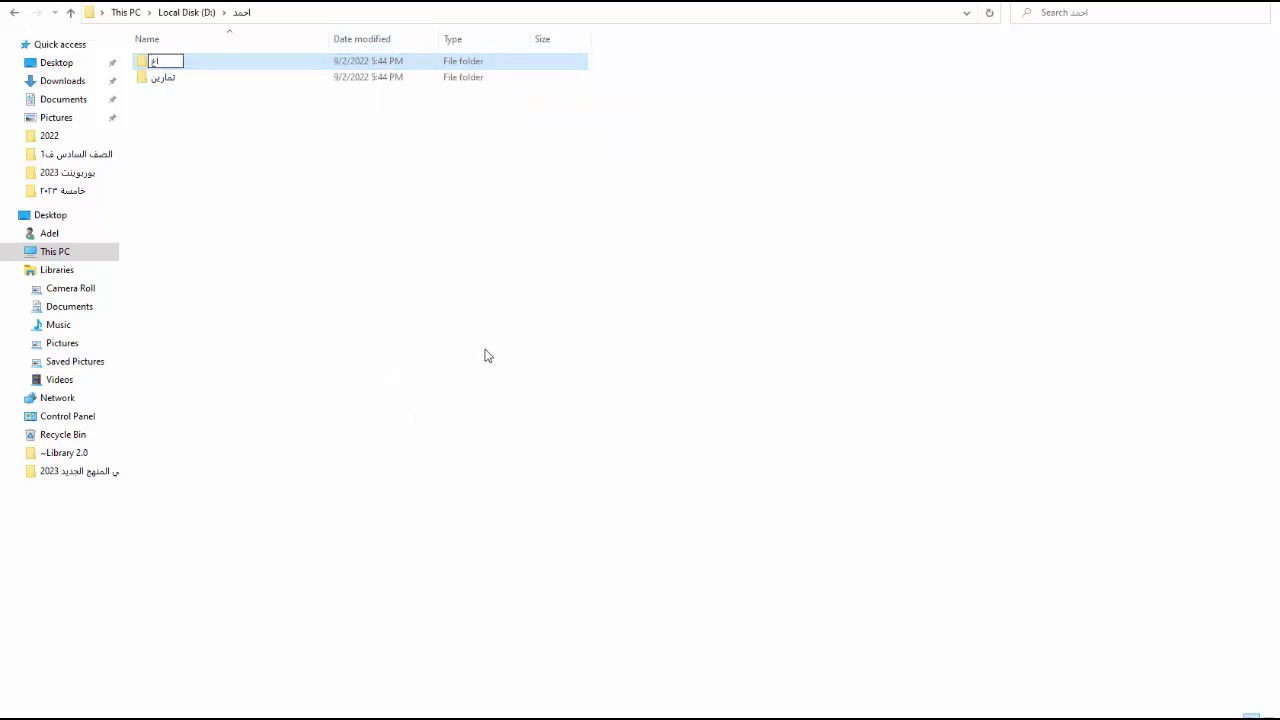
{"action": "type", "text": "تبارات"}
{"action": "left_click", "coordinate": [486, 354]}
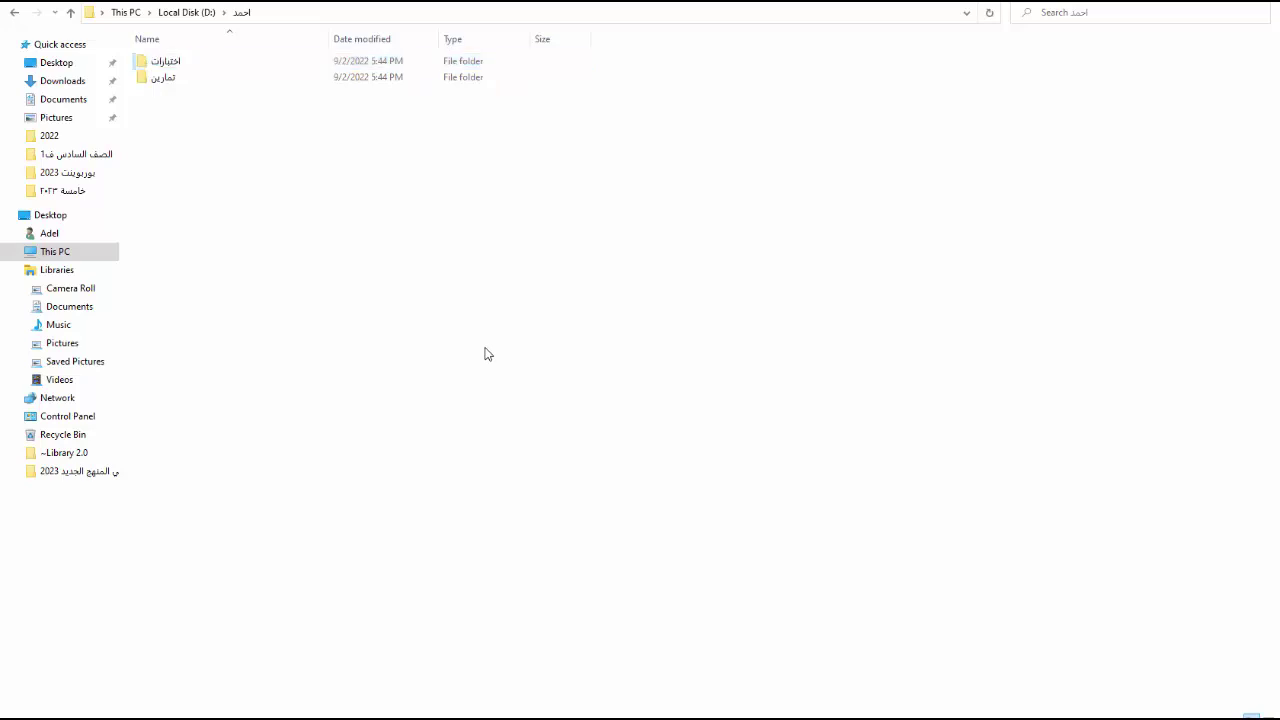
Step: Create a third subfolder named برامج alongside اختبارات and تمارين
{"action": "right_click", "coordinate": [351, 268]}
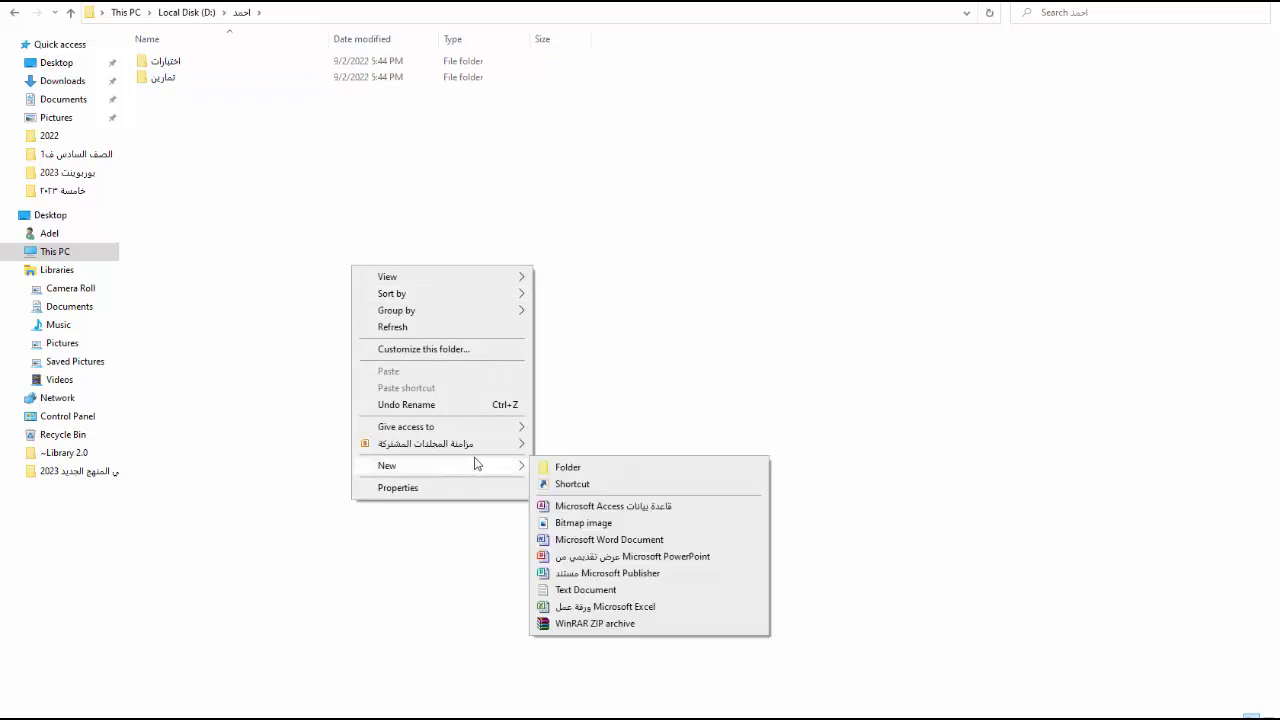
{"action": "mouse_move", "coordinate": [491, 468]}
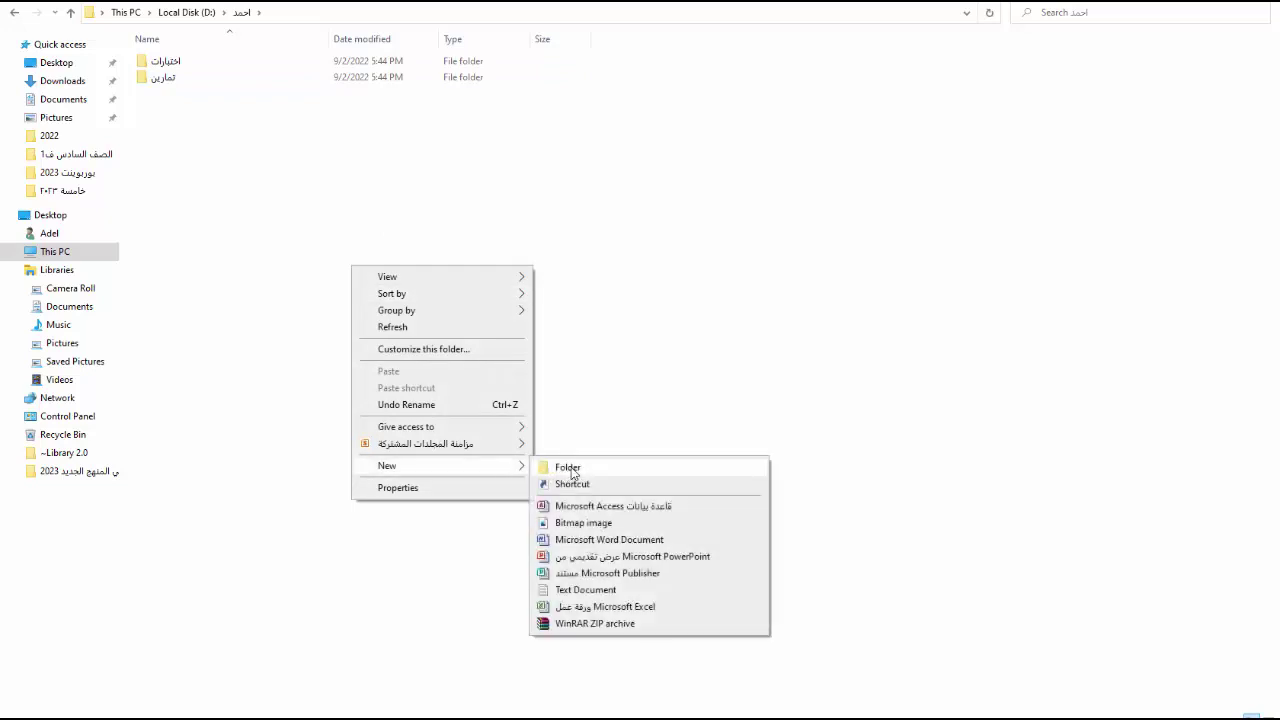
{"action": "left_click", "coordinate": [568, 467]}
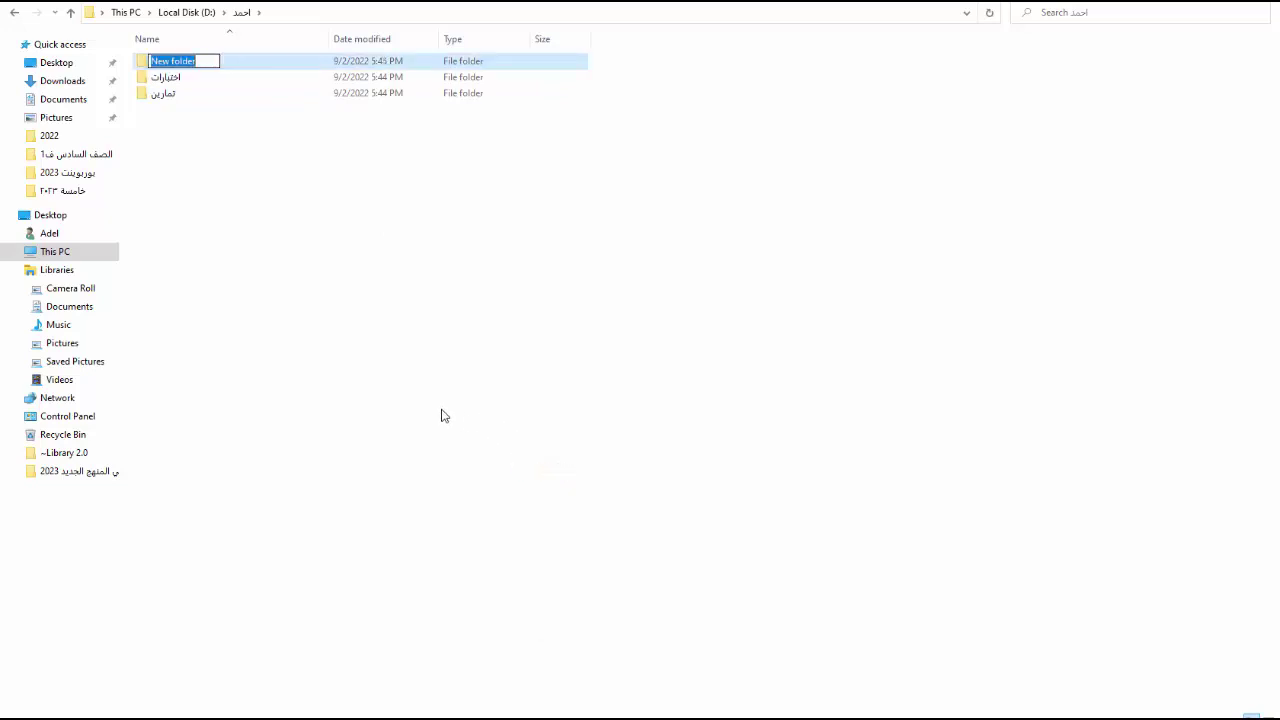
{"action": "type", "text": "برامج"}
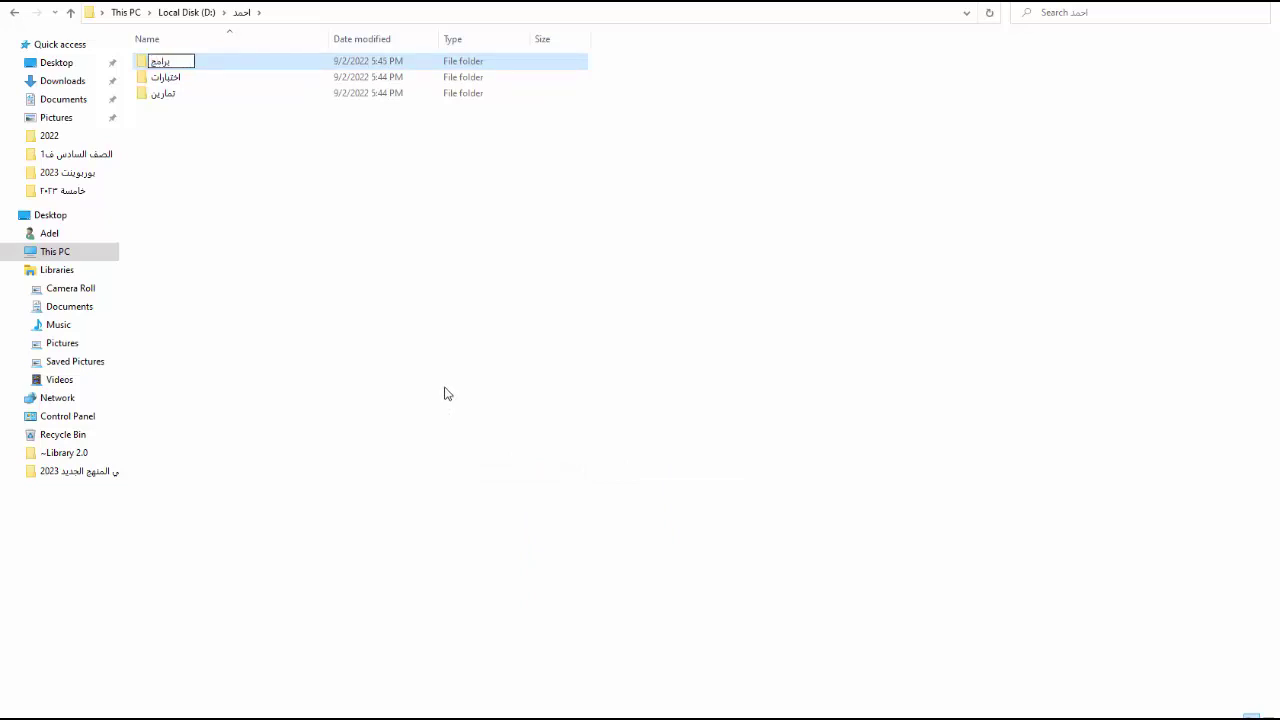
{"action": "left_click", "coordinate": [447, 393]}
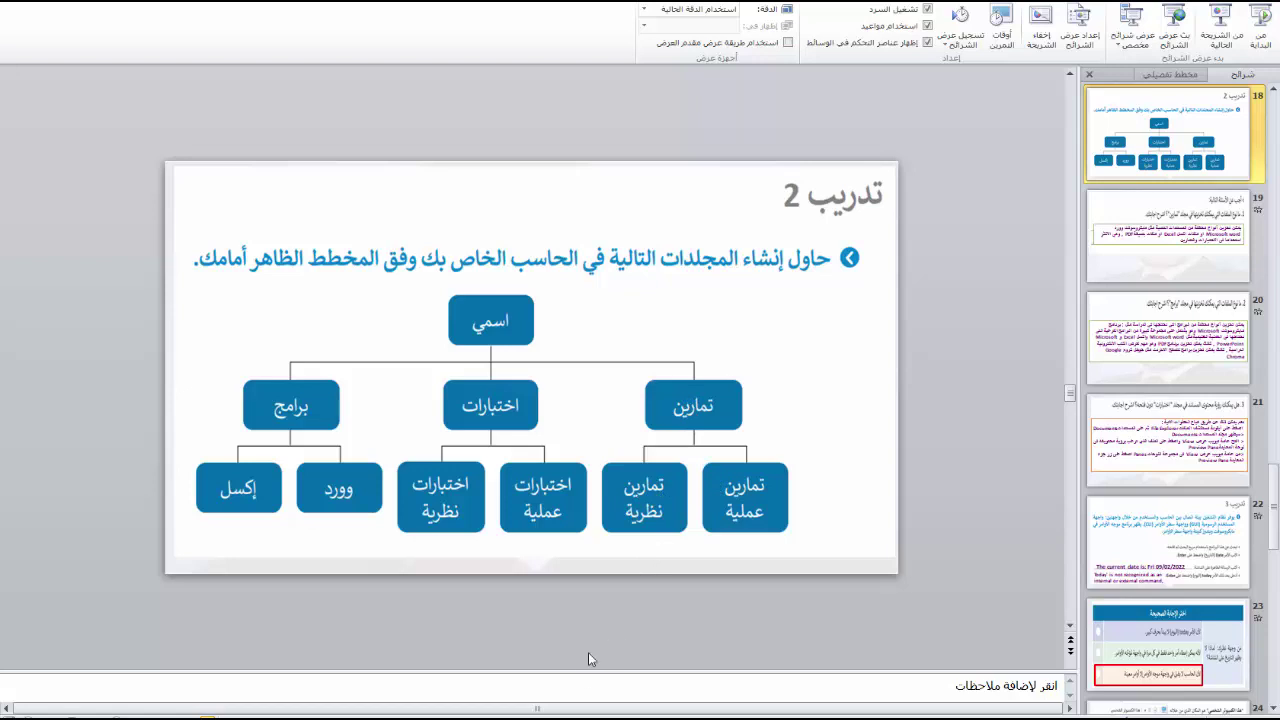
Step: Switch back to File Explorer and create a folder named تمارين عملية inside the تمارين folder
{"action": "key", "text": "alt+Tab"}
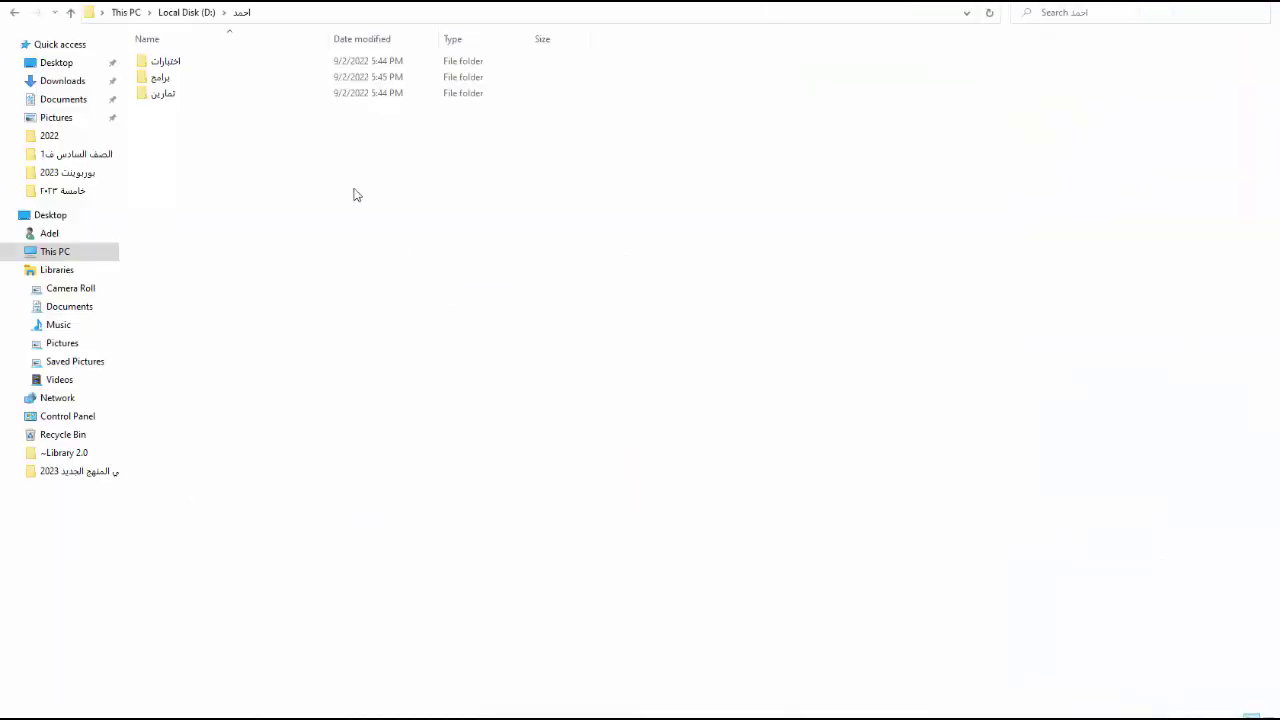
{"action": "double_click", "coordinate": [268, 96]}
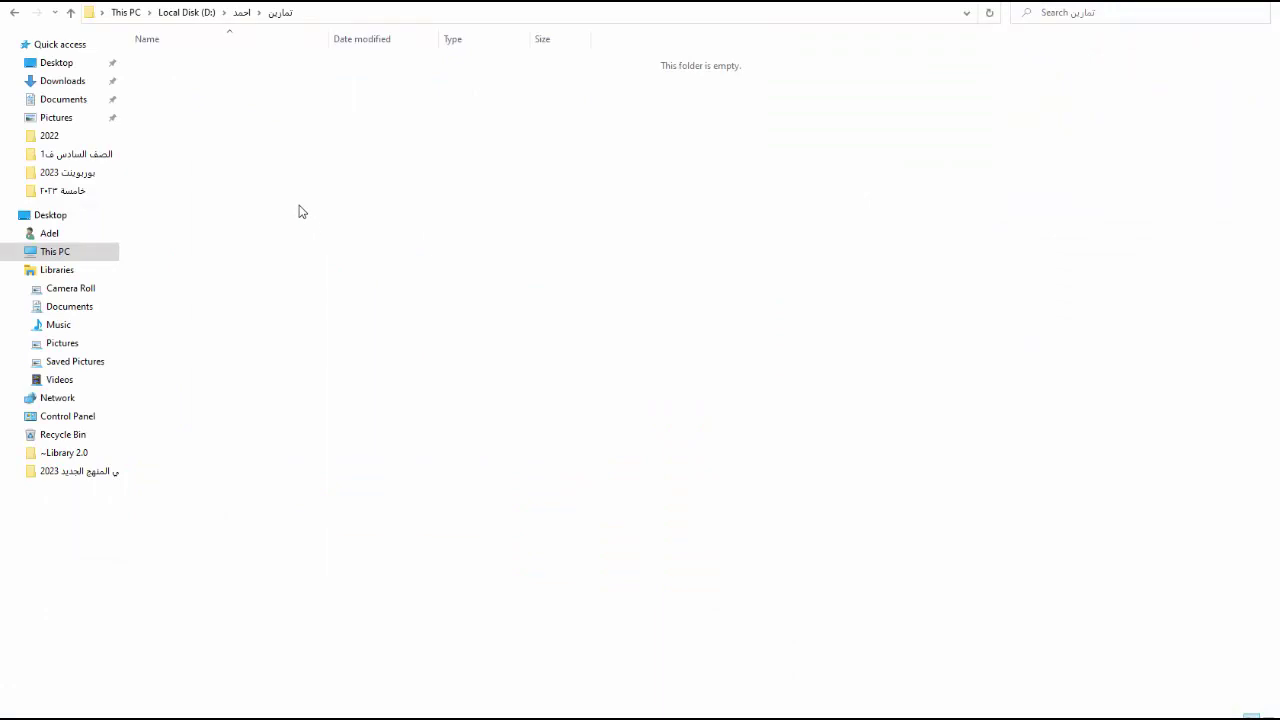
{"action": "right_click", "coordinate": [335, 221]}
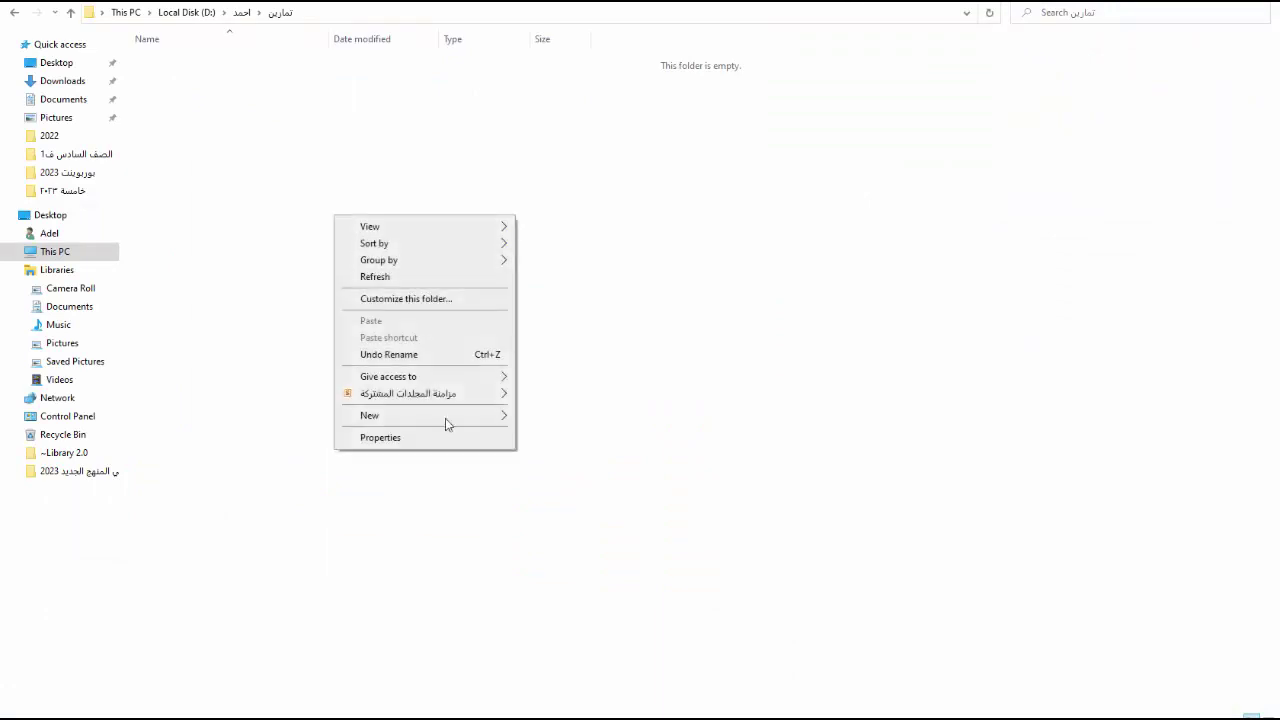
{"action": "mouse_move", "coordinate": [474, 418]}
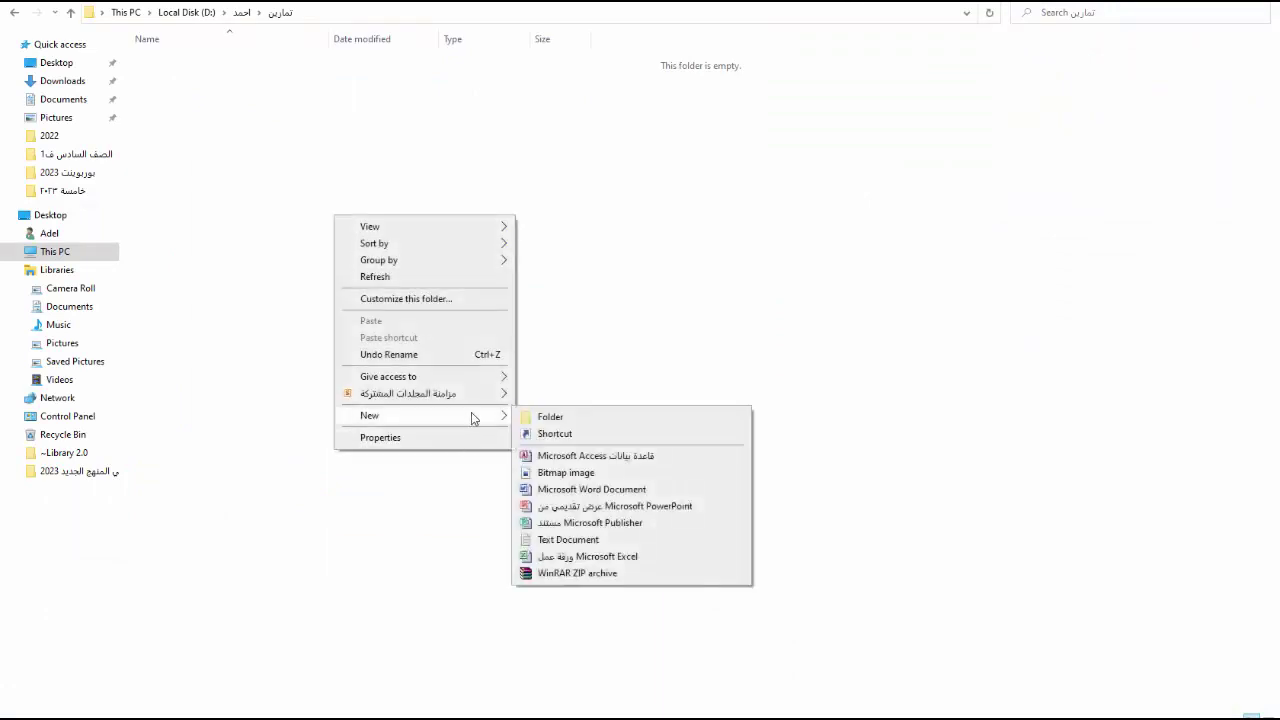
{"action": "left_click", "coordinate": [551, 417]}
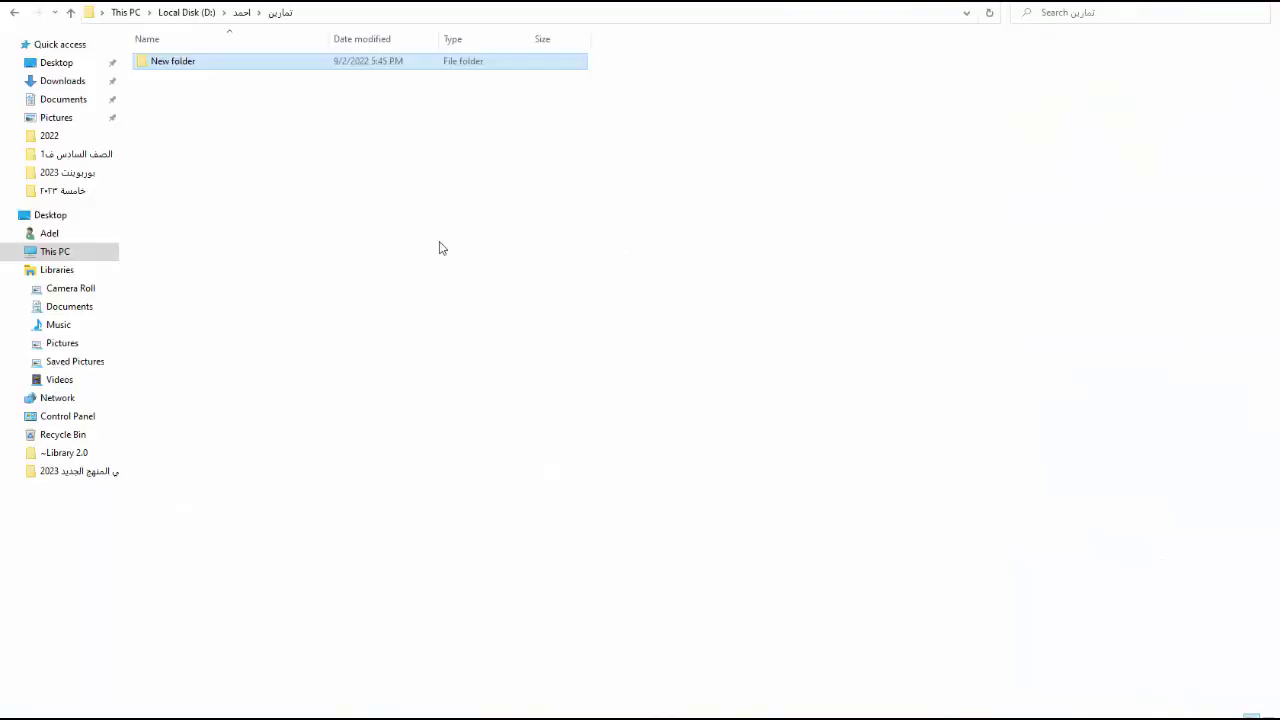
{"action": "right_click", "coordinate": [393, 60]}
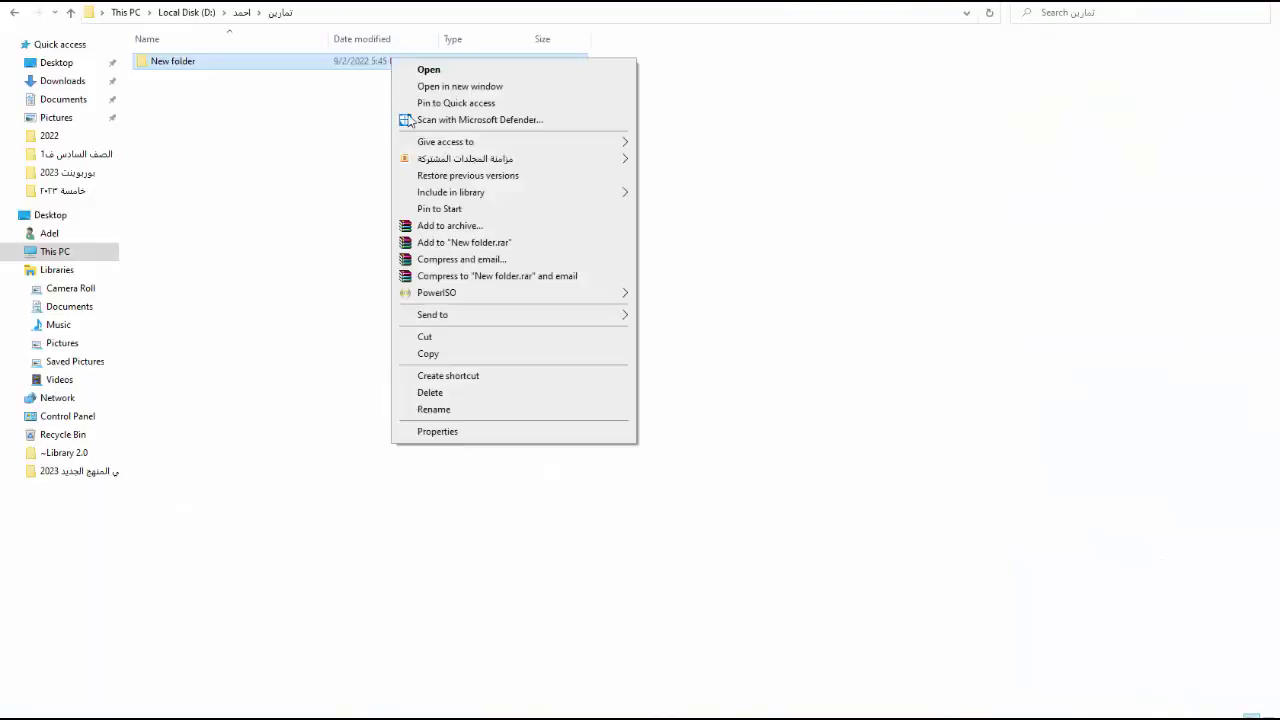
{"action": "left_click", "coordinate": [449, 408]}
{"action": "type", "text": "ت"}
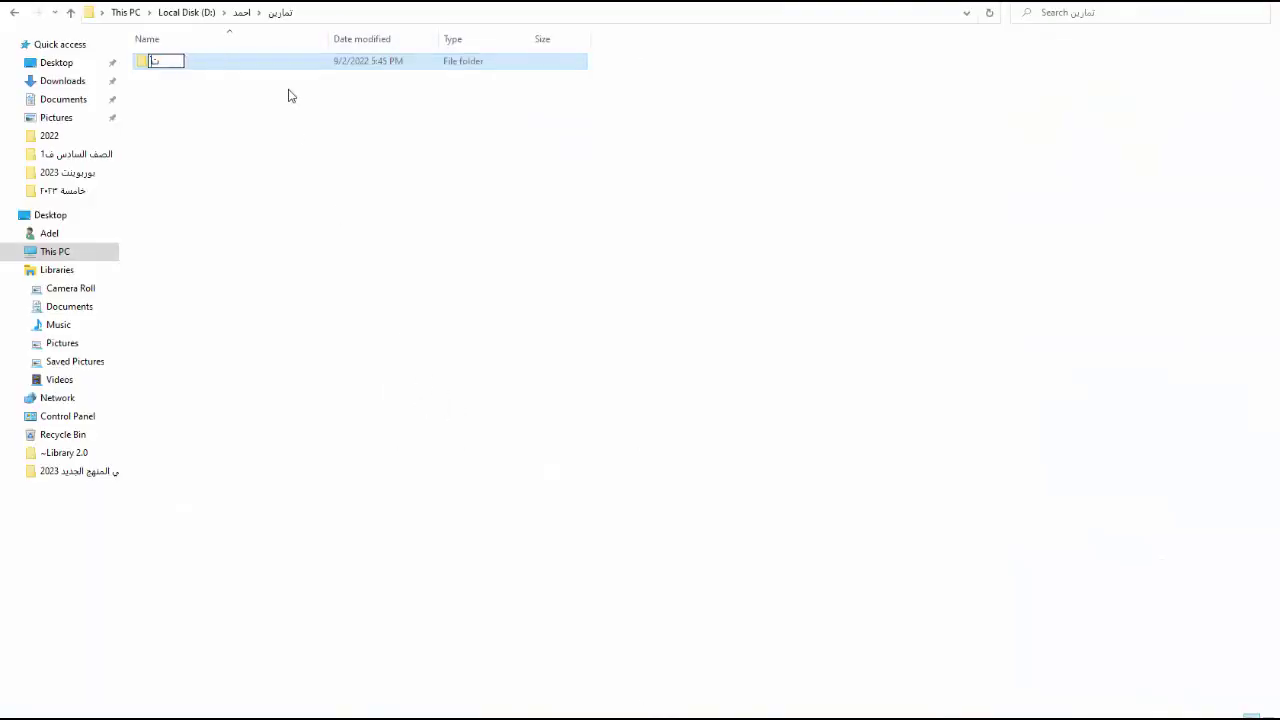
{"action": "type", "text": "مارين عملية"}
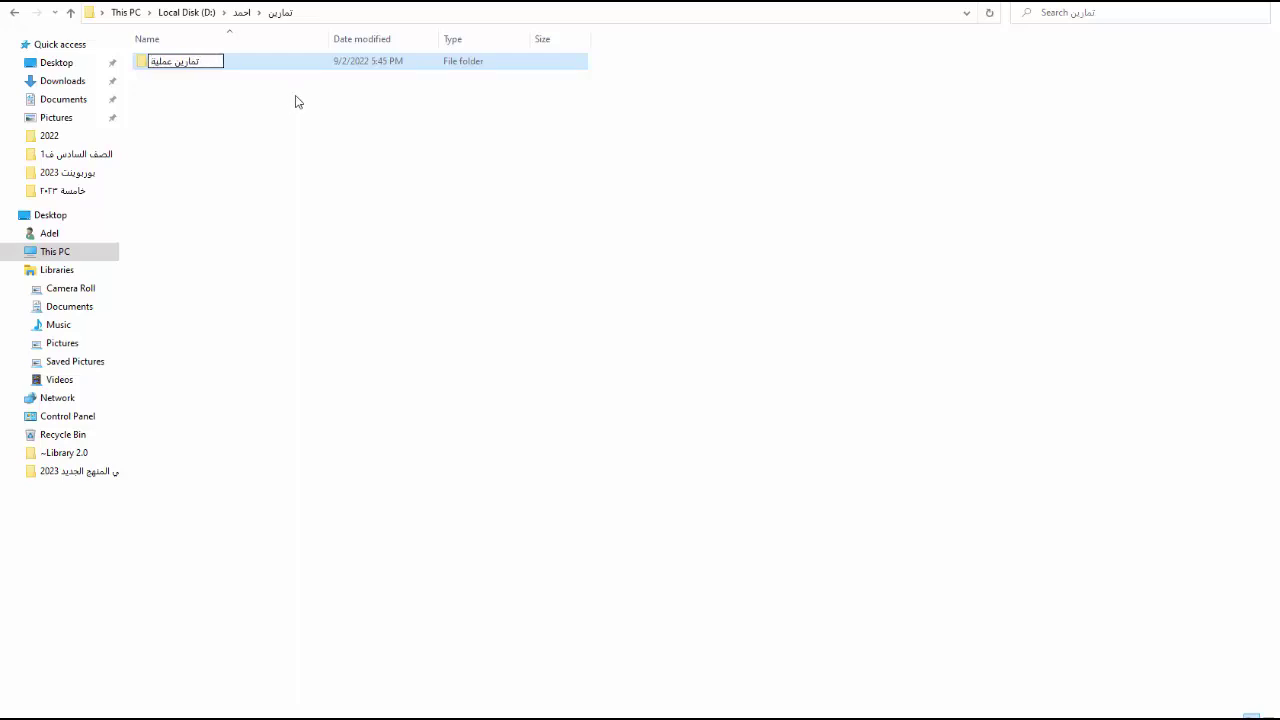
Step: Create another folder named تمارين نظرية inside the تمارين folder
{"action": "right_click", "coordinate": [288, 176]}
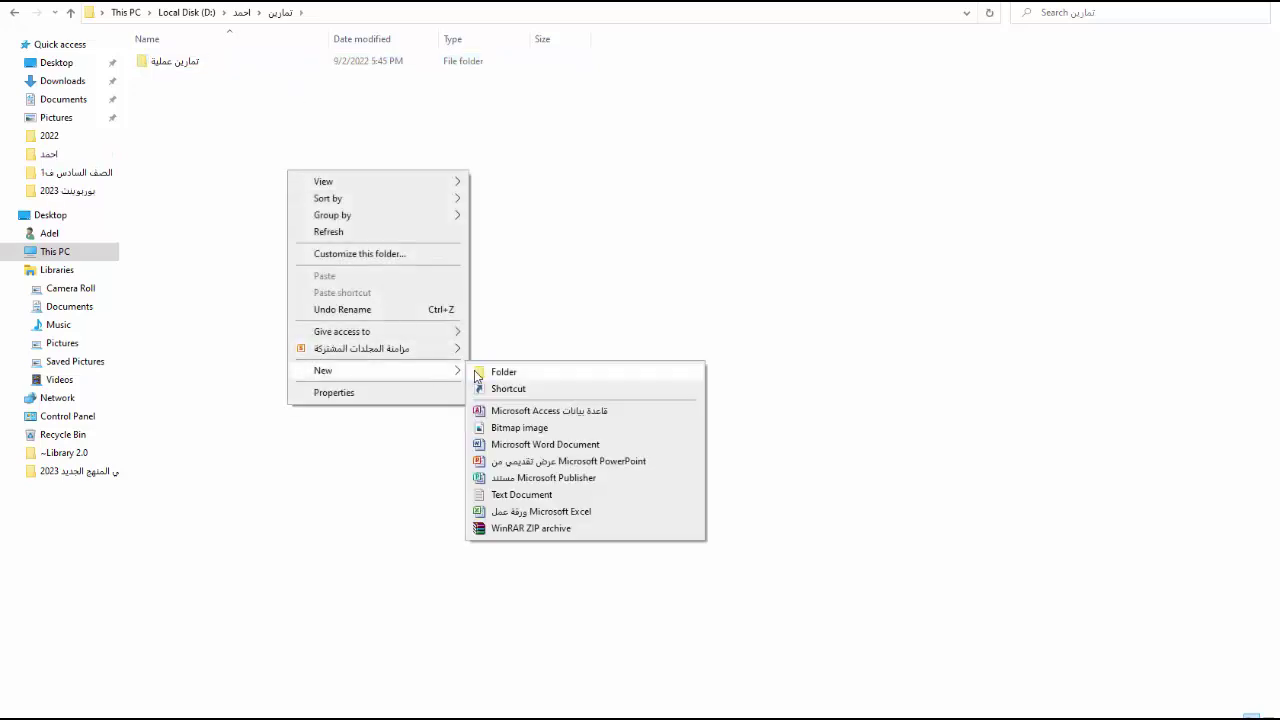
{"action": "left_click", "coordinate": [478, 372]}
{"action": "type", "text": "تمارين نظرية"}
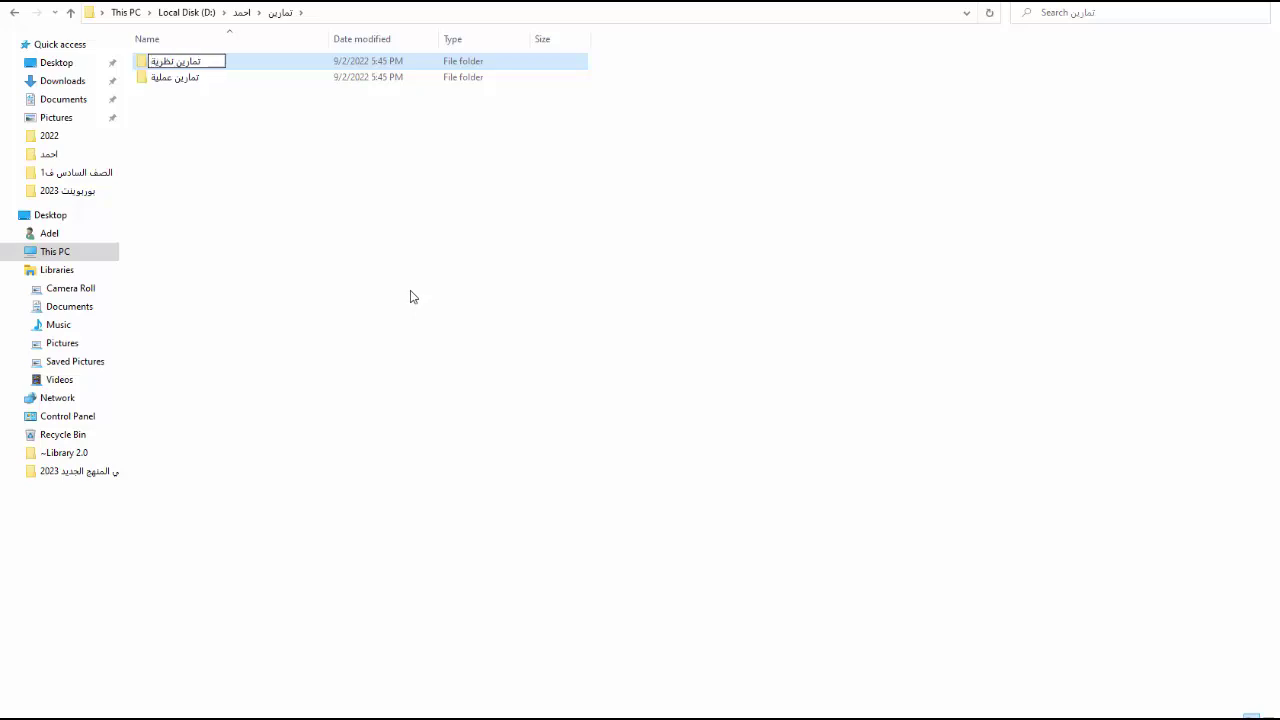
{"action": "key", "text": "Return"}
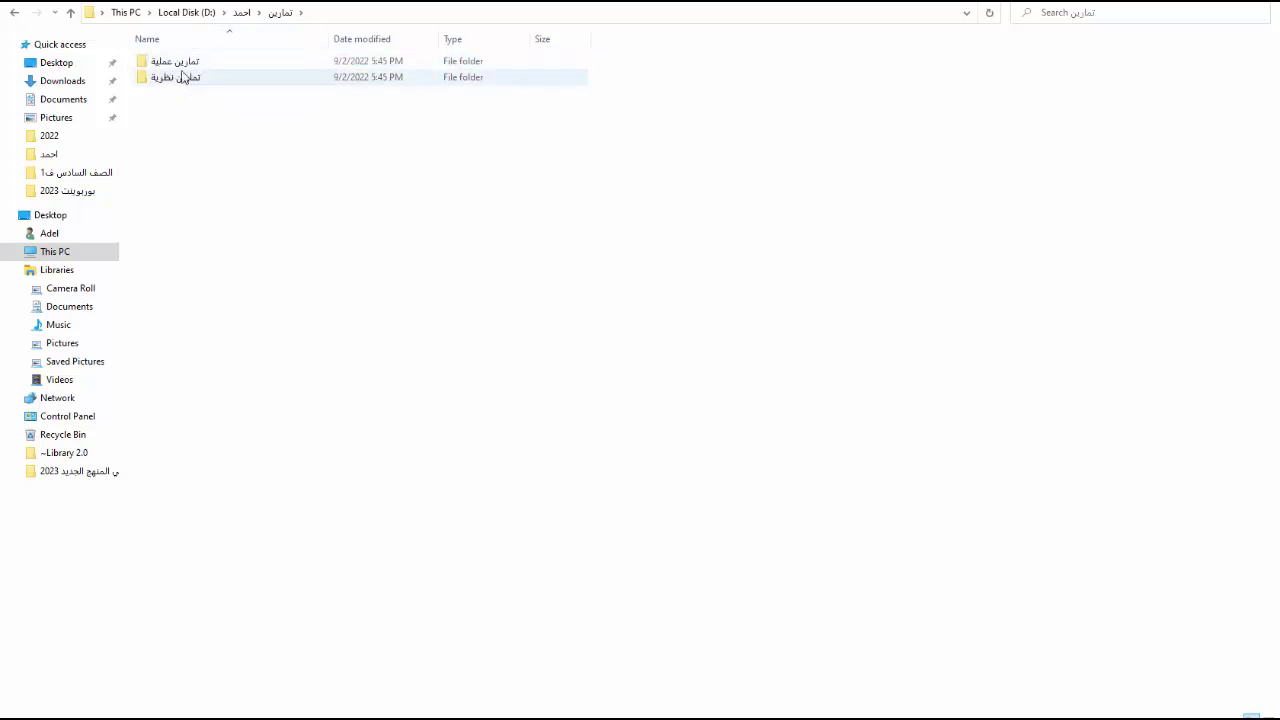
Step: Go back up from تمارين, open the اختبارات folder and create a folder named اختبارات عملية inside it
{"action": "left_click", "coordinate": [283, 14]}
{"action": "left_click", "coordinate": [241, 14]}
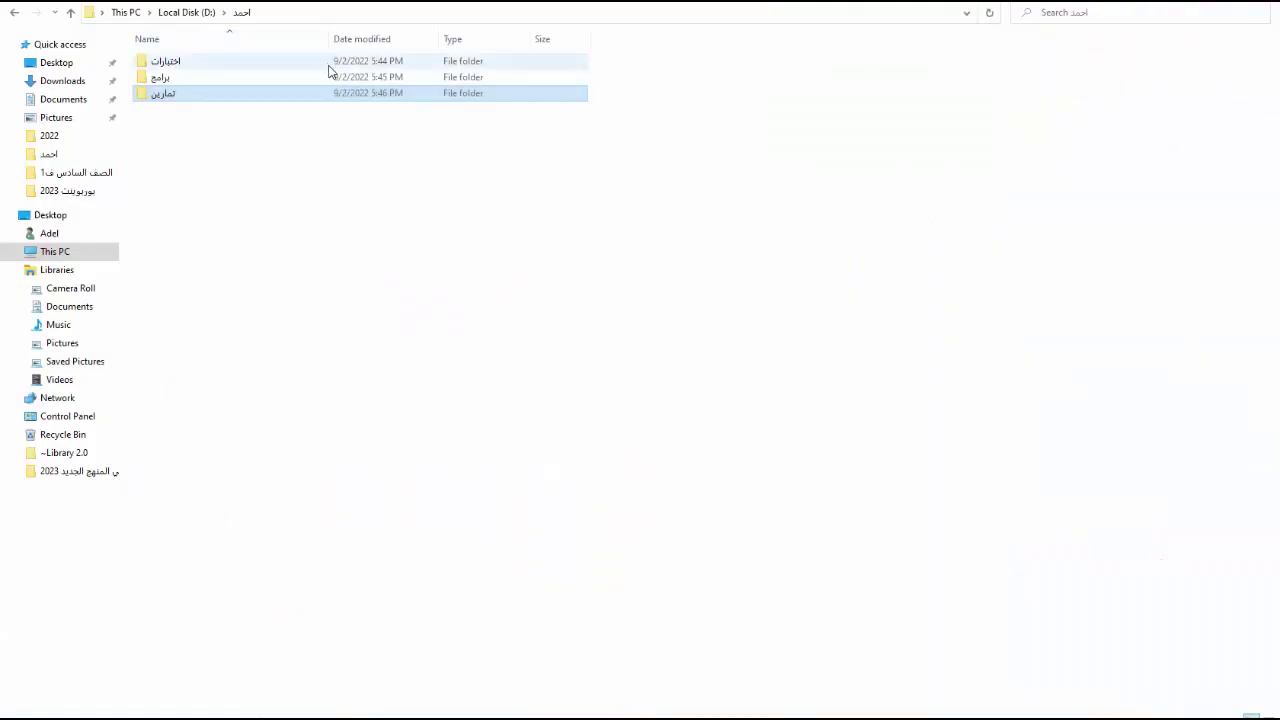
{"action": "double_click", "coordinate": [328, 66]}
{"action": "right_click", "coordinate": [437, 242]}
{"action": "left_click", "coordinate": [386, 186]}
{"action": "right_click", "coordinate": [386, 184]}
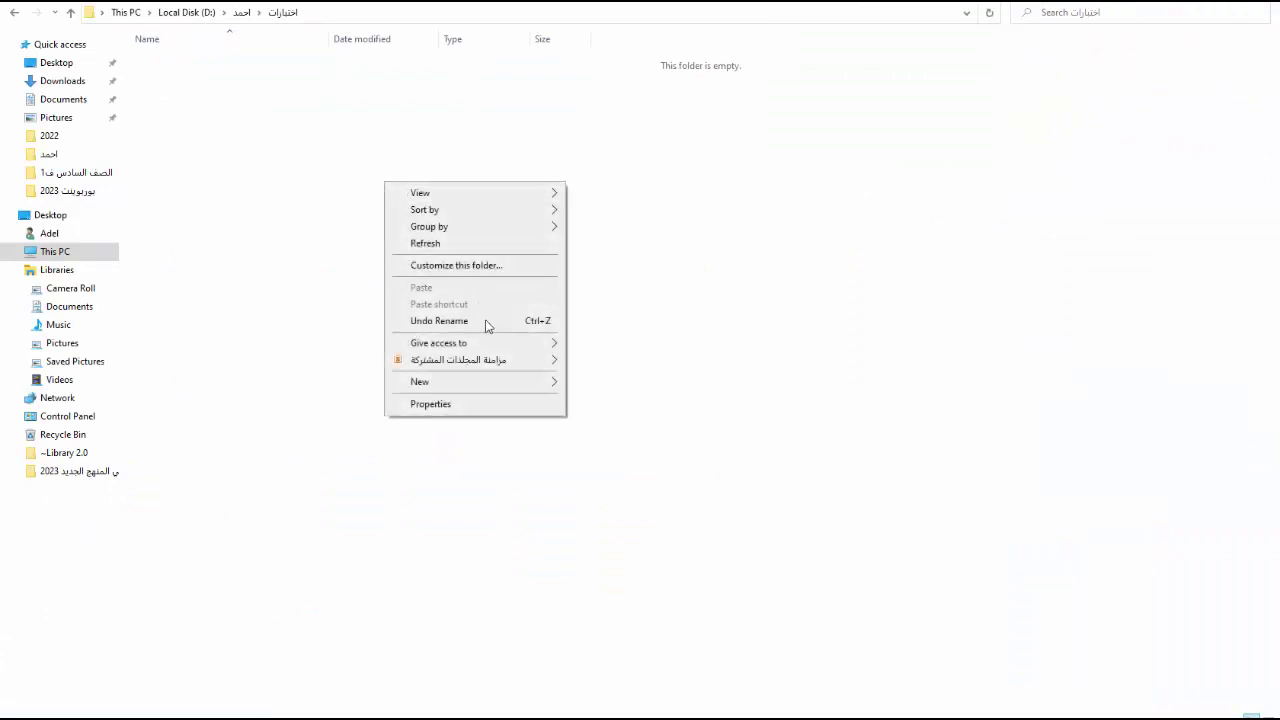
{"action": "mouse_move", "coordinate": [512, 383]}
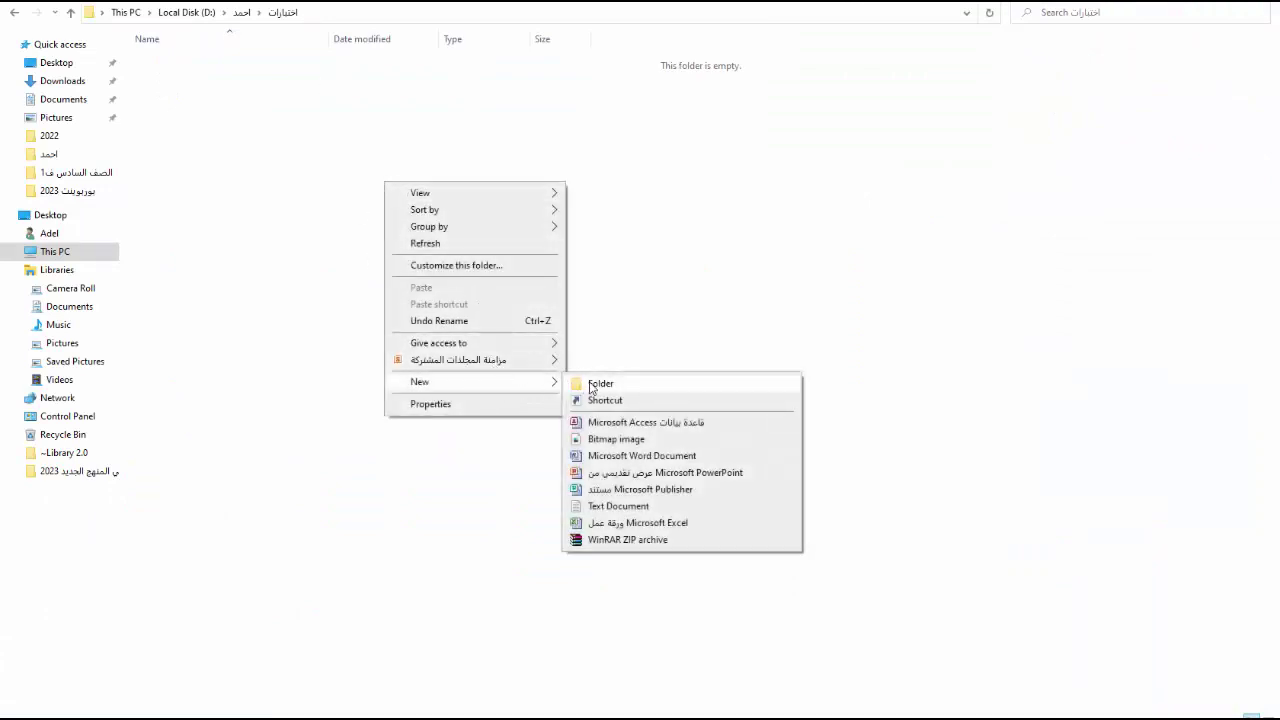
{"action": "left_click", "coordinate": [591, 386]}
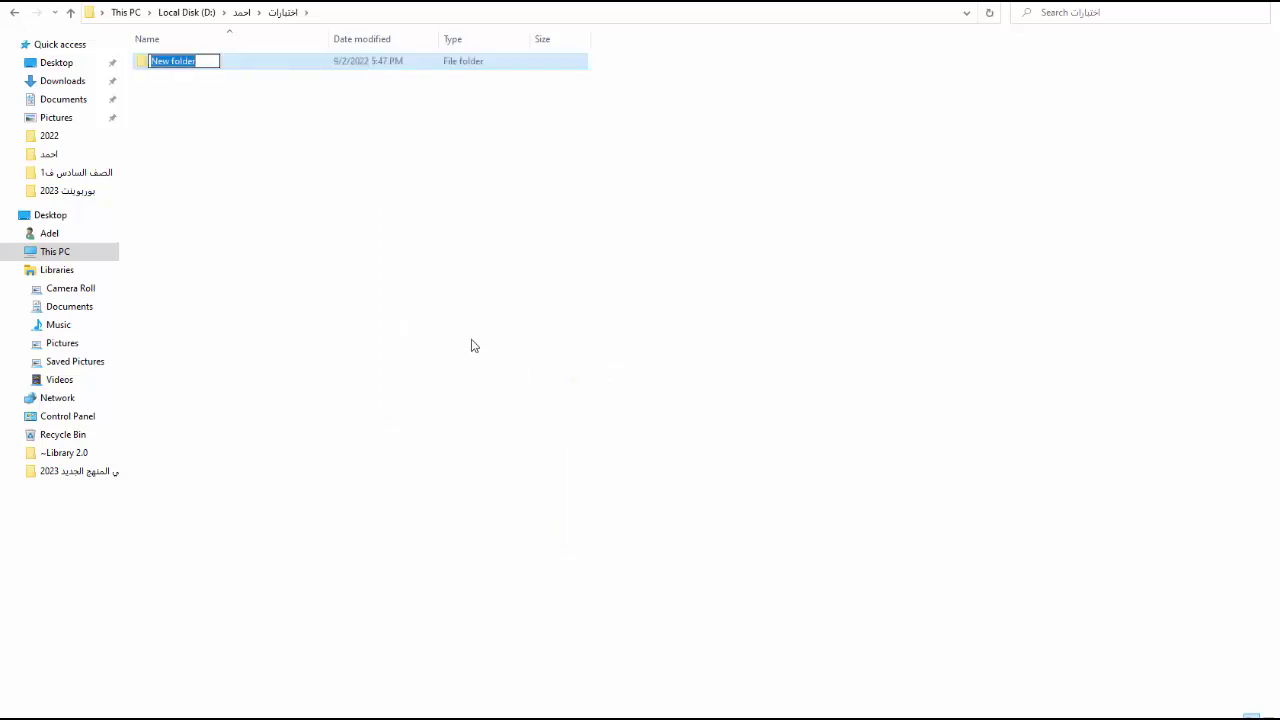
{"action": "key", "text": "BackSpace"}
{"action": "type", "text": "اختبا"}
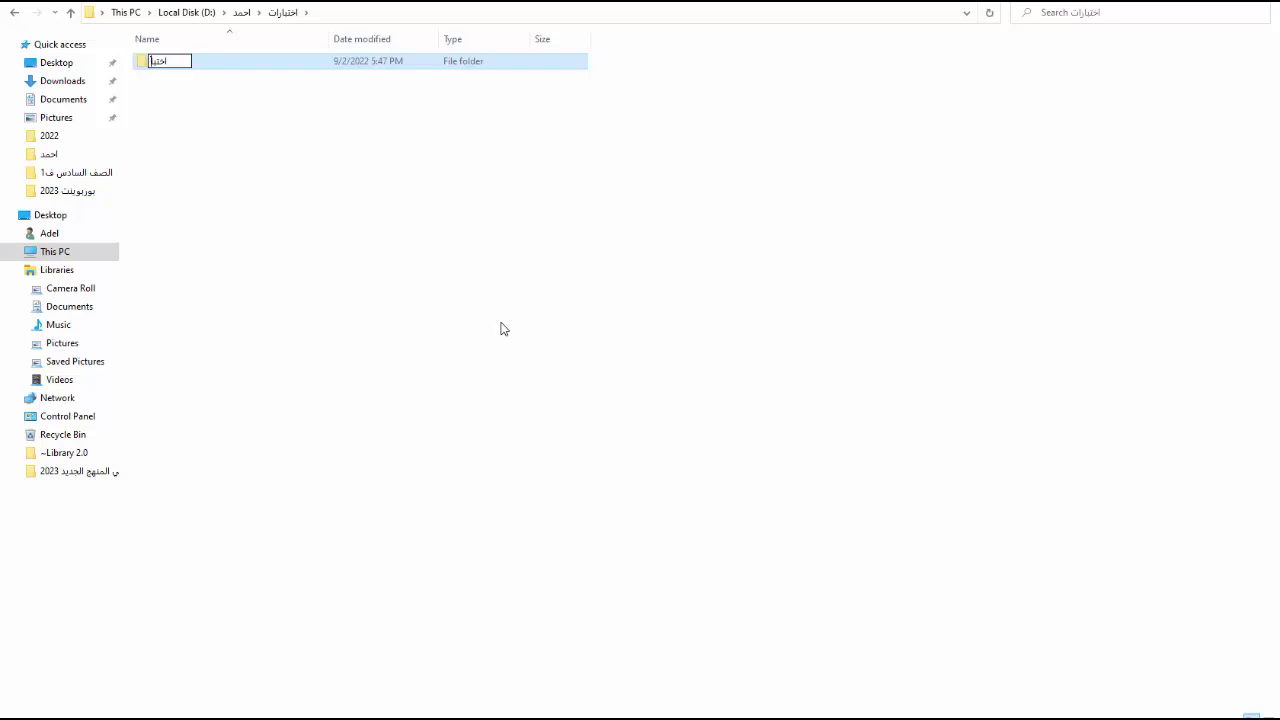
{"action": "type", "text": "رات عملي"}
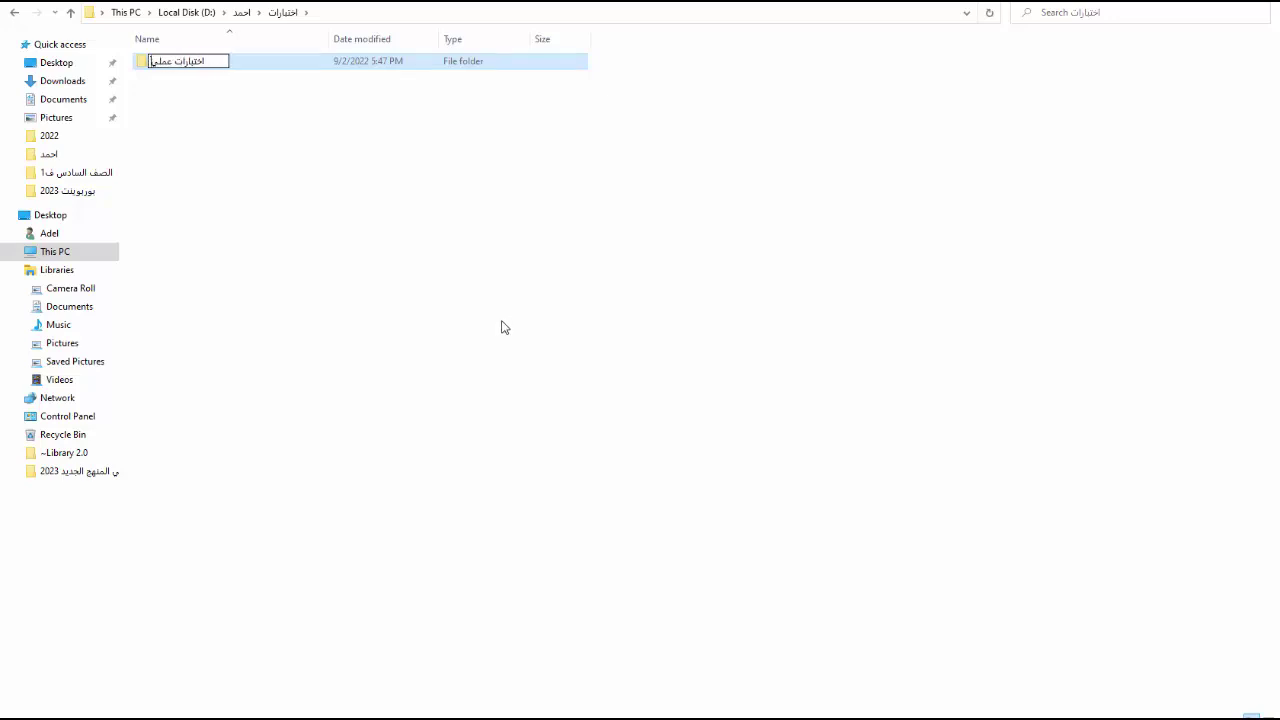
{"action": "key", "text": "Return"}
{"action": "left_click", "coordinate": [503, 322]}
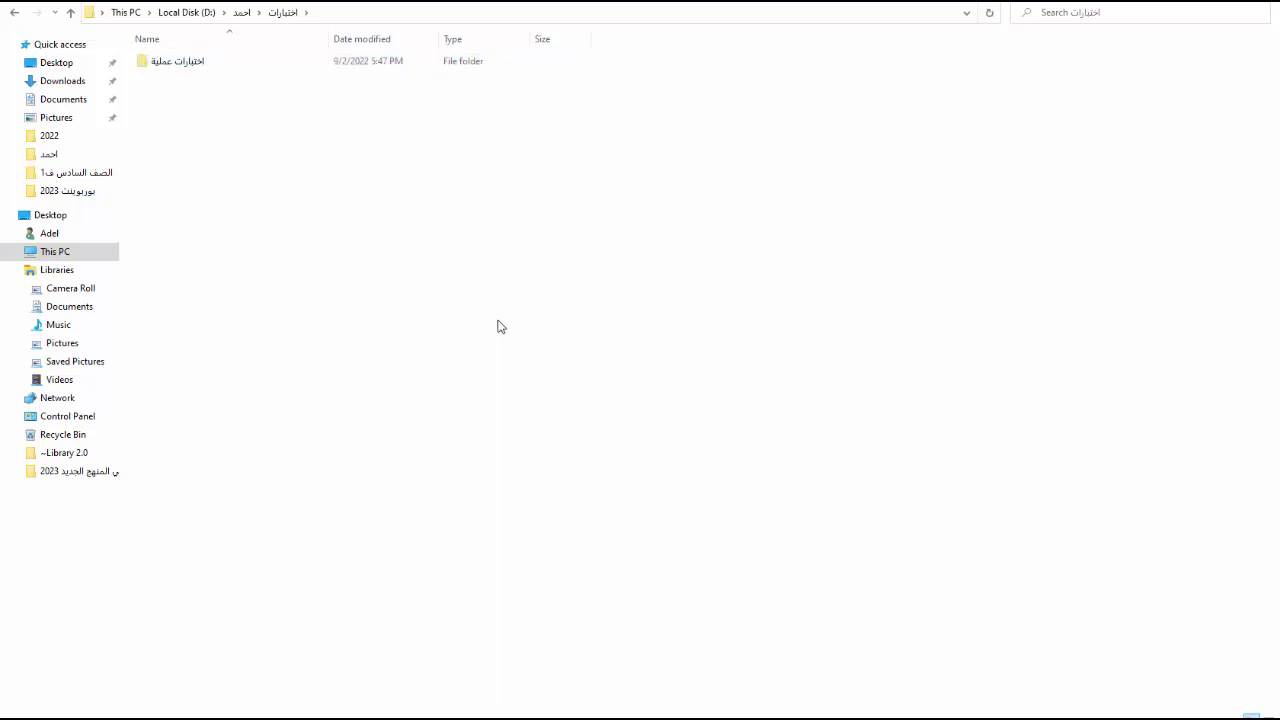
Step: Create another folder named اختبارات نظرية inside the اختبارات folder
{"action": "right_click", "coordinate": [503, 322]}
{"action": "mouse_move", "coordinate": [548, 520]}
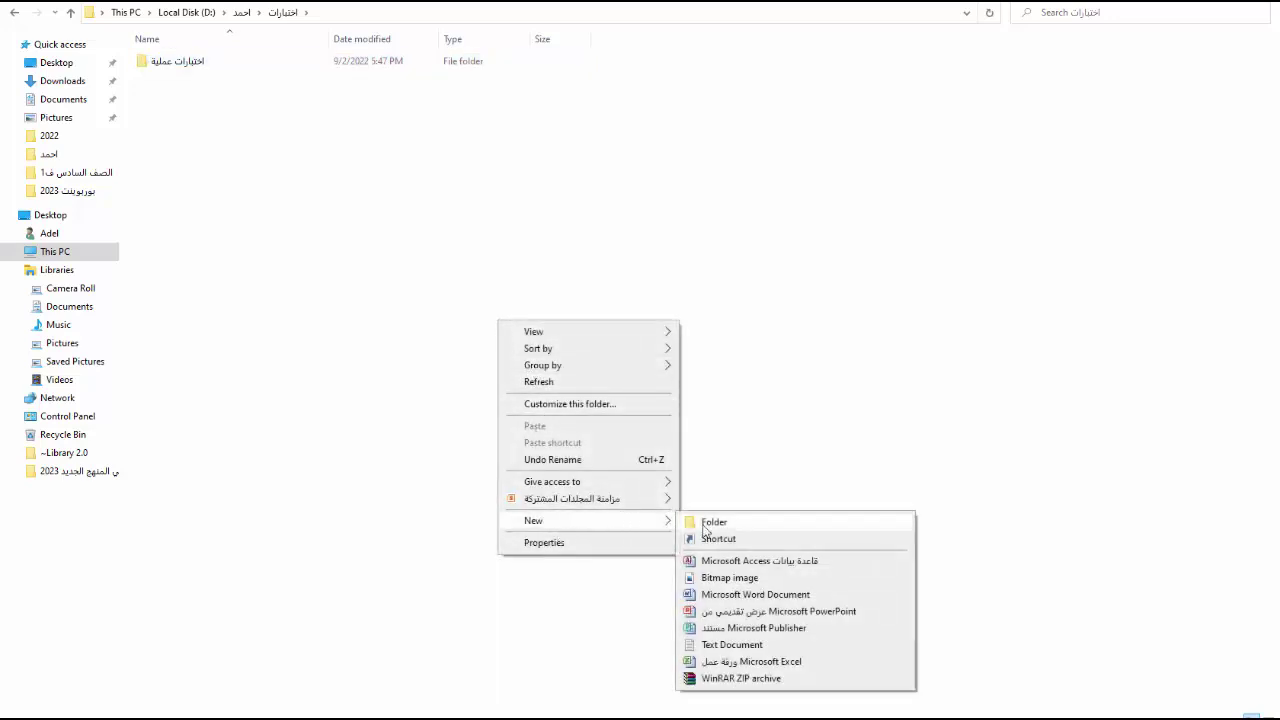
{"action": "left_click", "coordinate": [700, 521]}
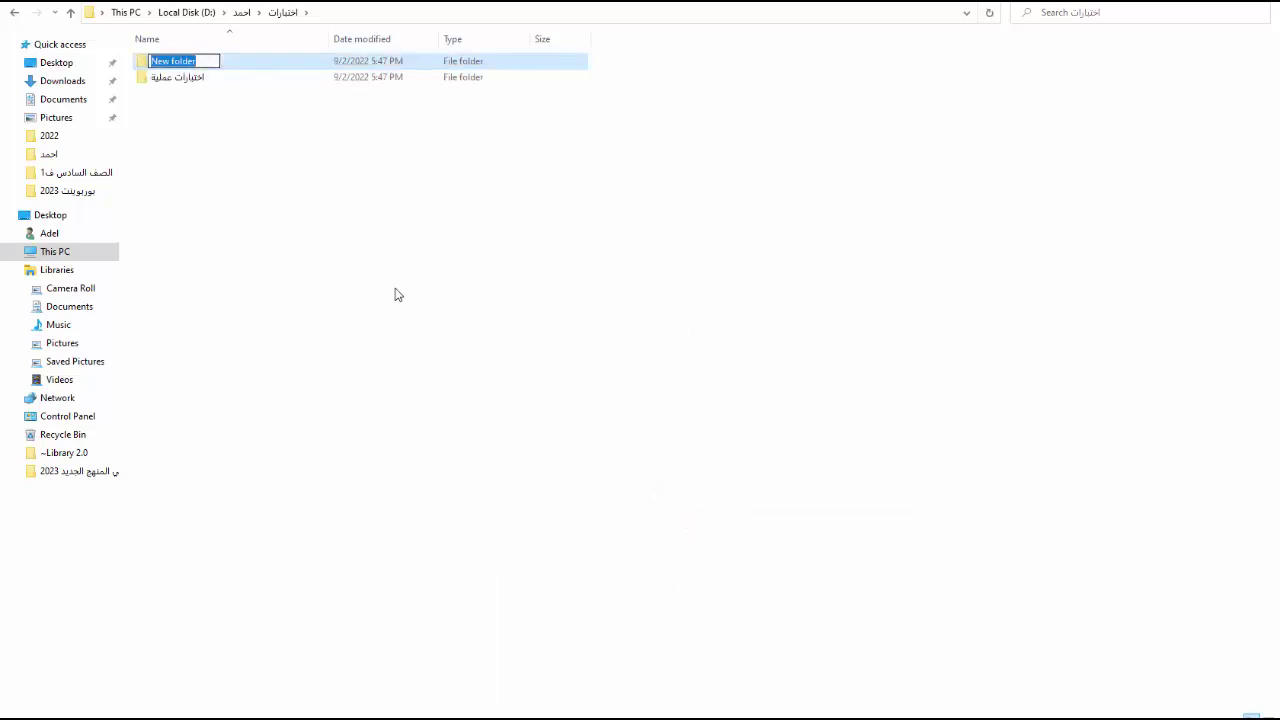
{"action": "type", "text": "اخ"}
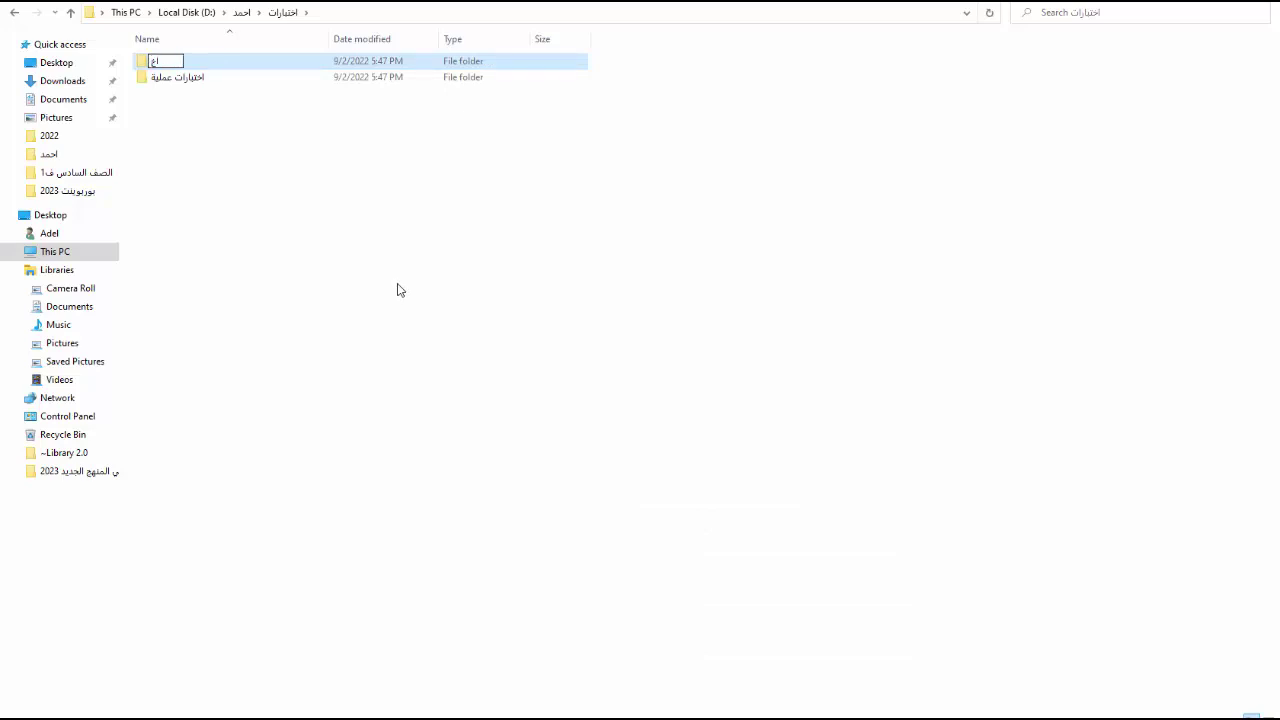
{"action": "type", "text": "تبا"}
{"action": "type", "text": "رات"}
{"action": "type", "text": " ر"}
{"action": "type", "text": "ظرية"}
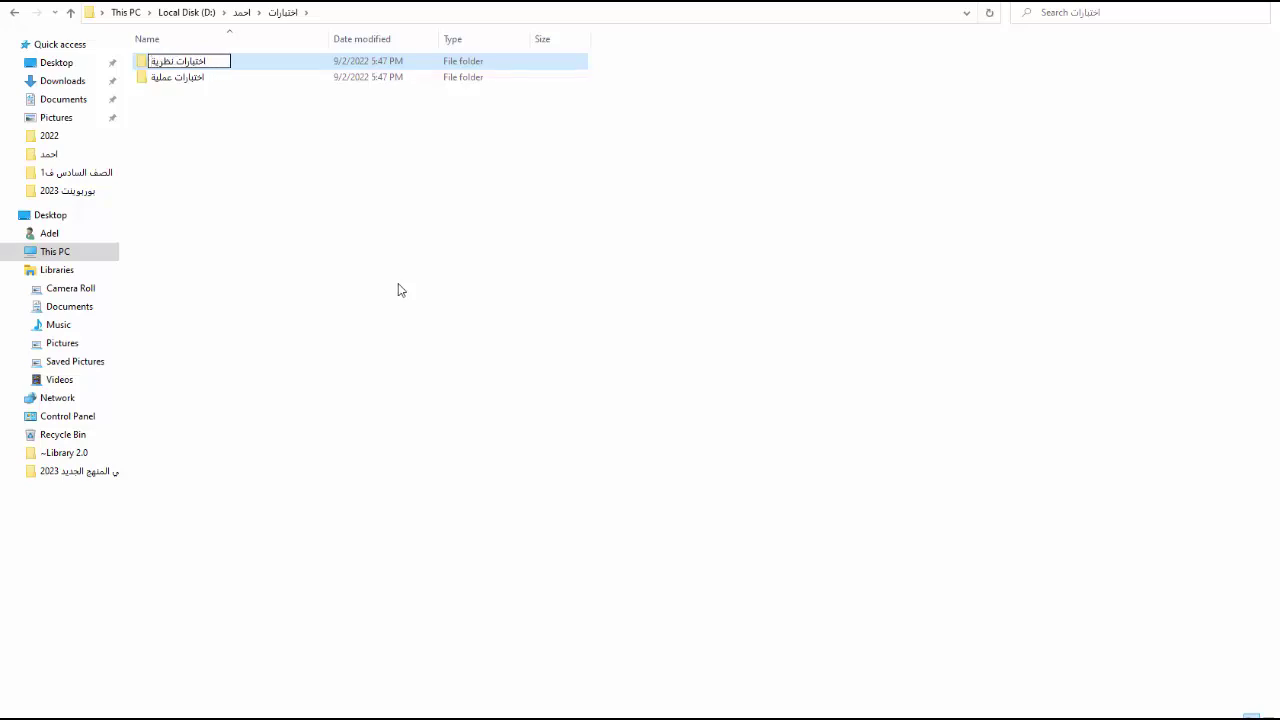
{"action": "key", "text": "Return"}
{"action": "left_click", "coordinate": [383, 266]}
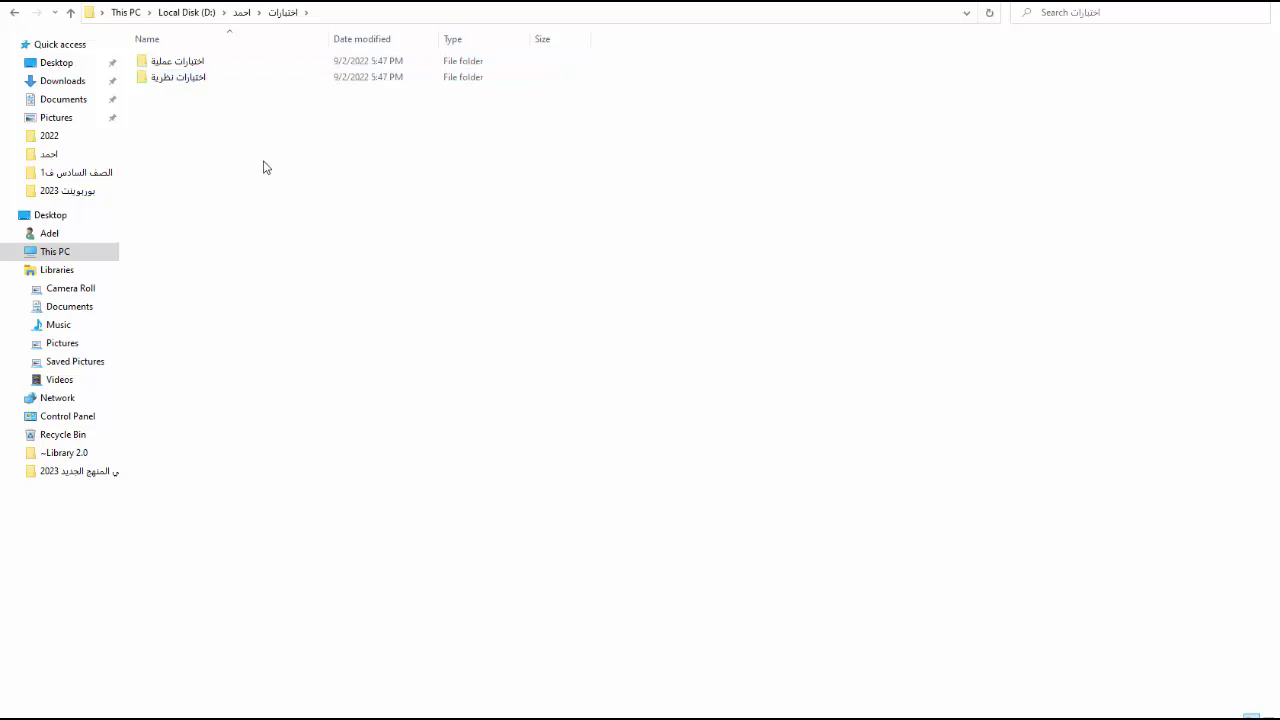
Step: Open the برامج folder, check the hierarchy diagram in PowerPoint, and create a folder named وورد in برامج
{"action": "left_click", "coordinate": [71, 21]}
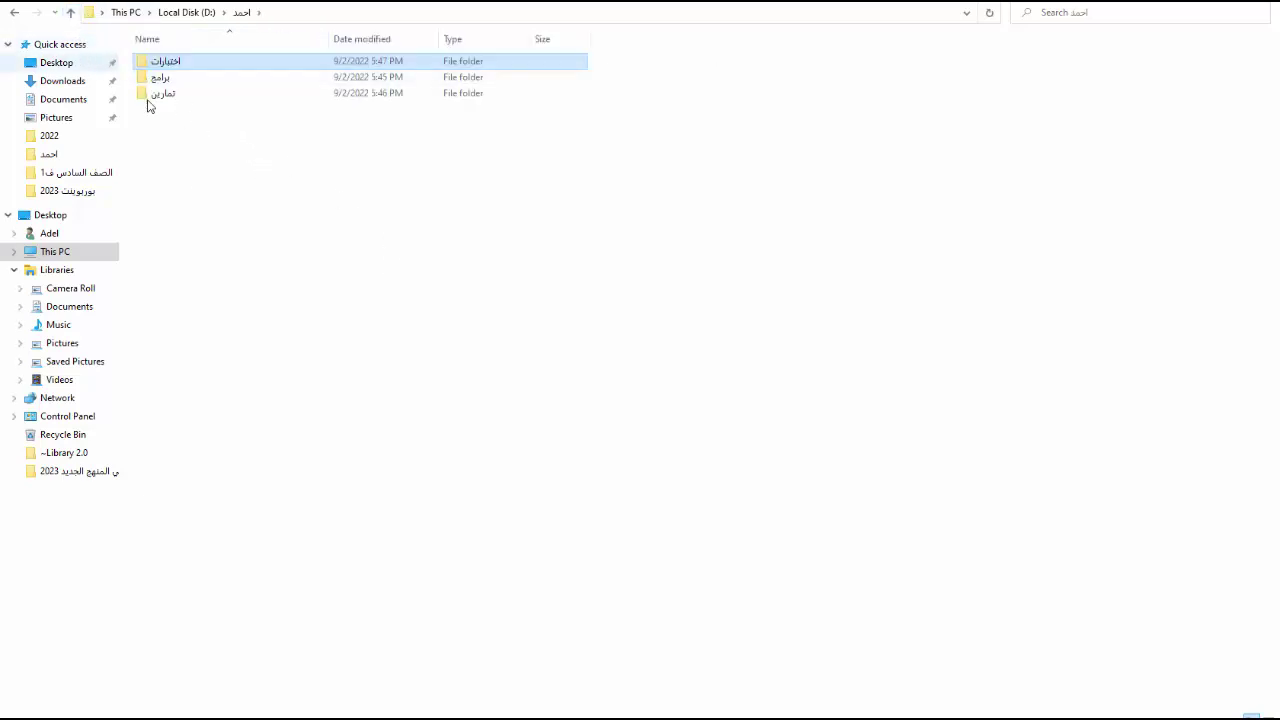
{"action": "double_click", "coordinate": [207, 82]}
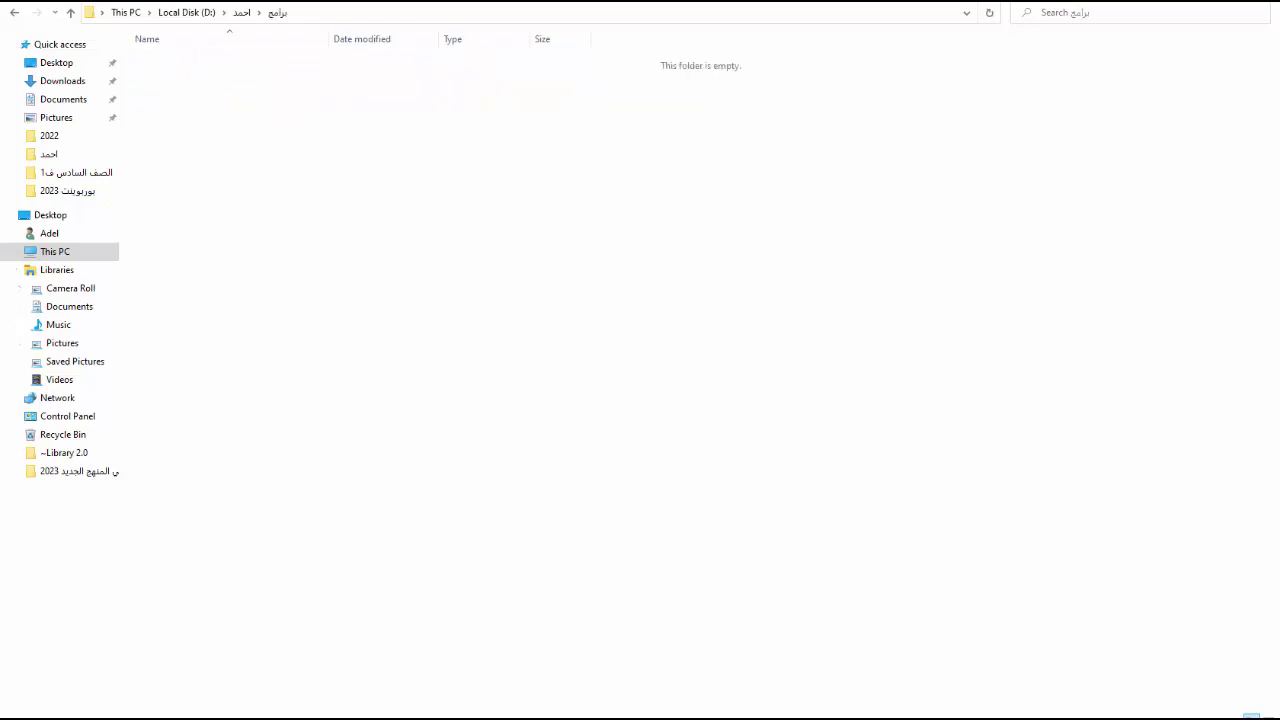
{"action": "key", "text": "alt+Tab"}
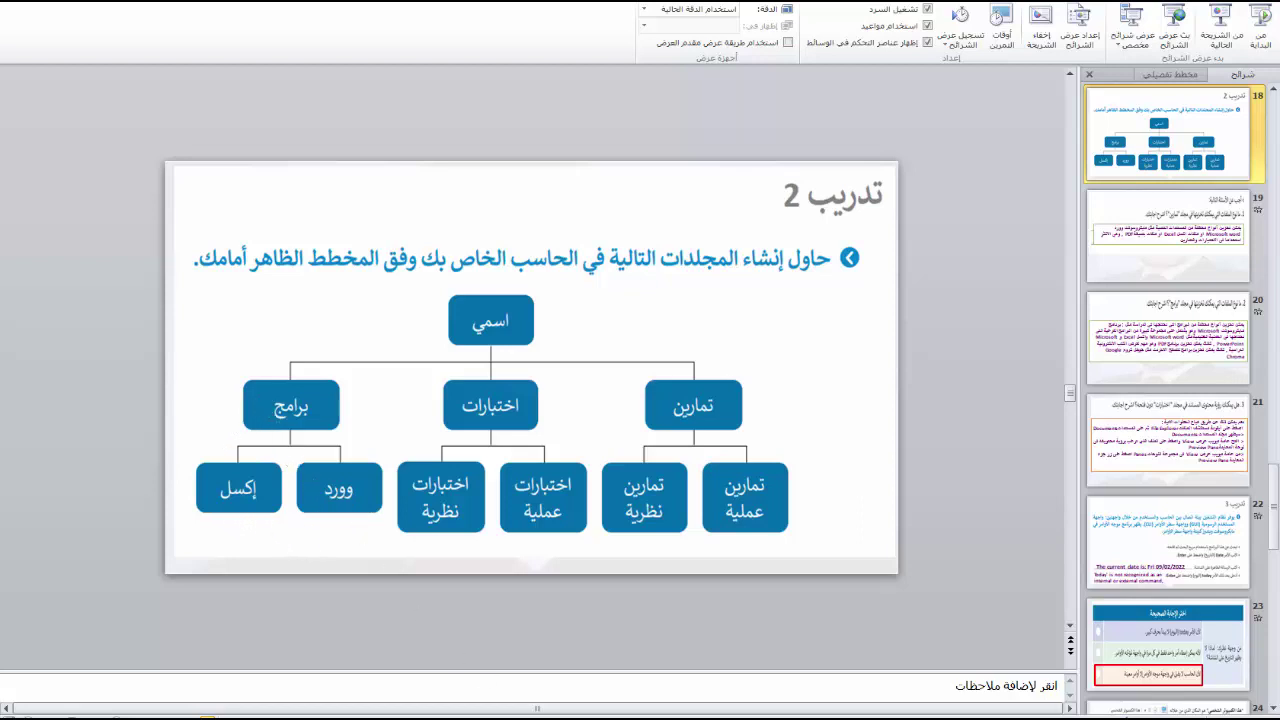
{"action": "key", "text": "alt+Tab"}
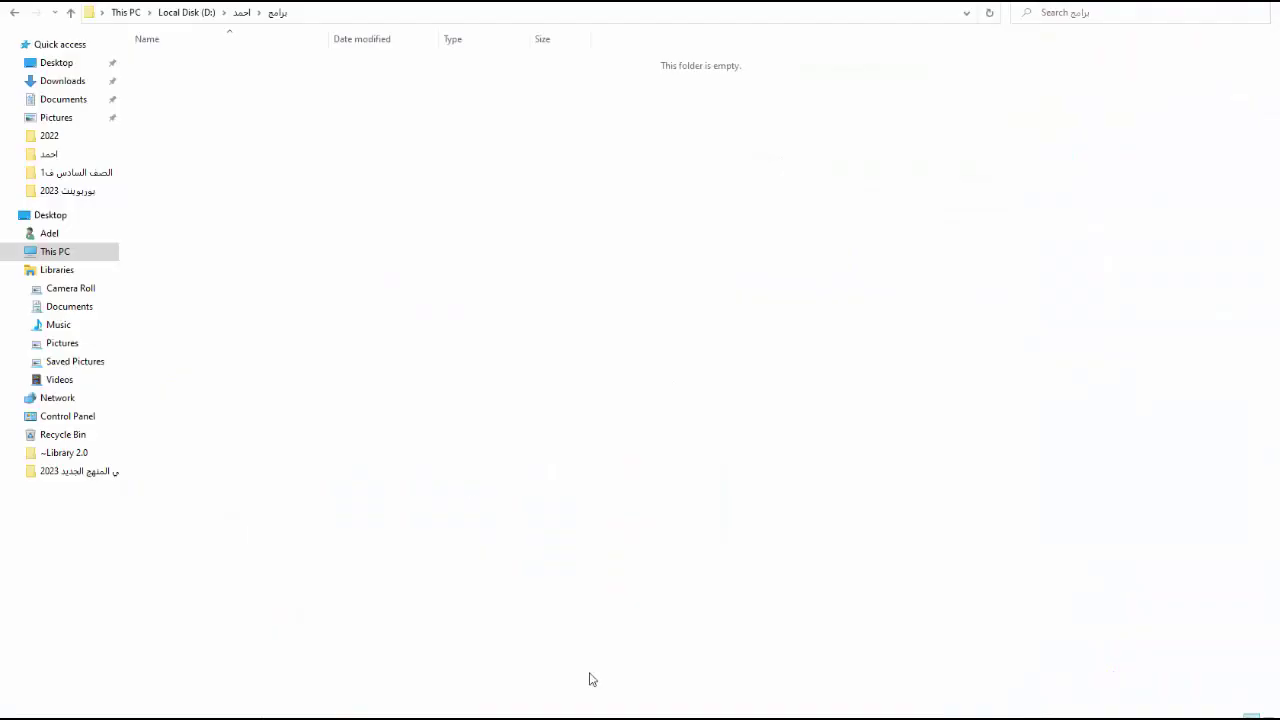
{"action": "right_click", "coordinate": [345, 215]}
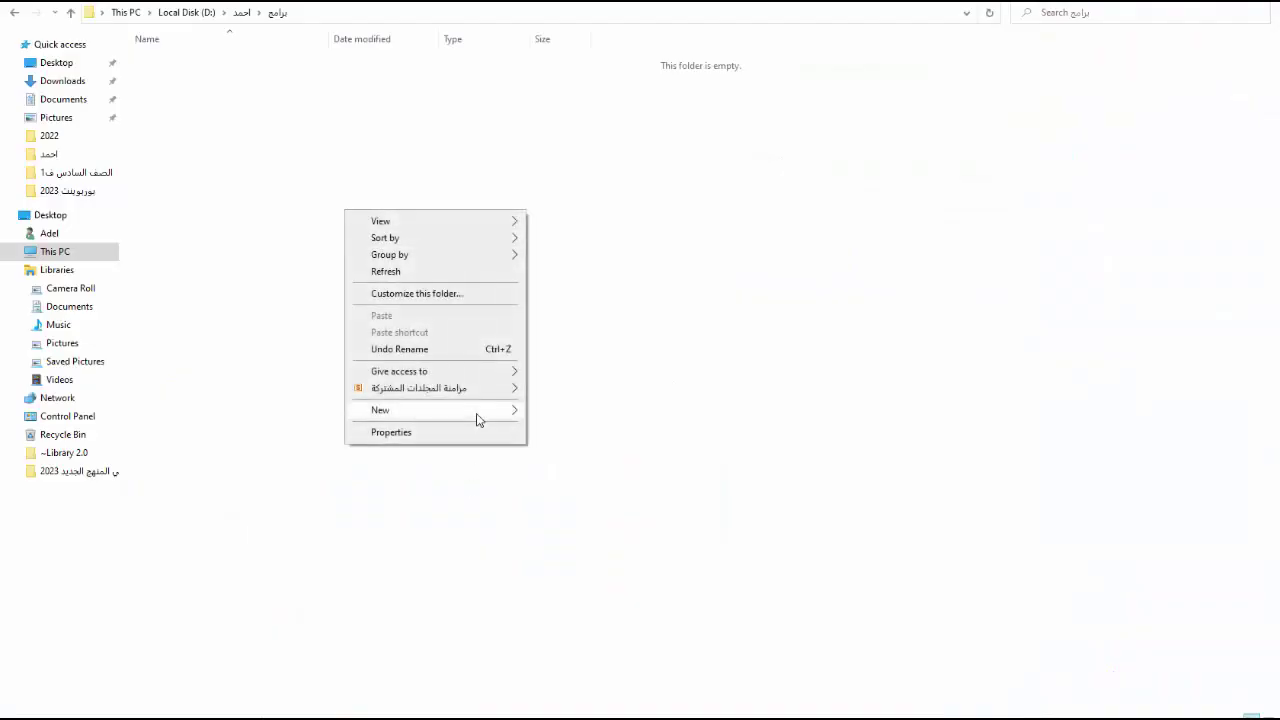
{"action": "mouse_move", "coordinate": [480, 414]}
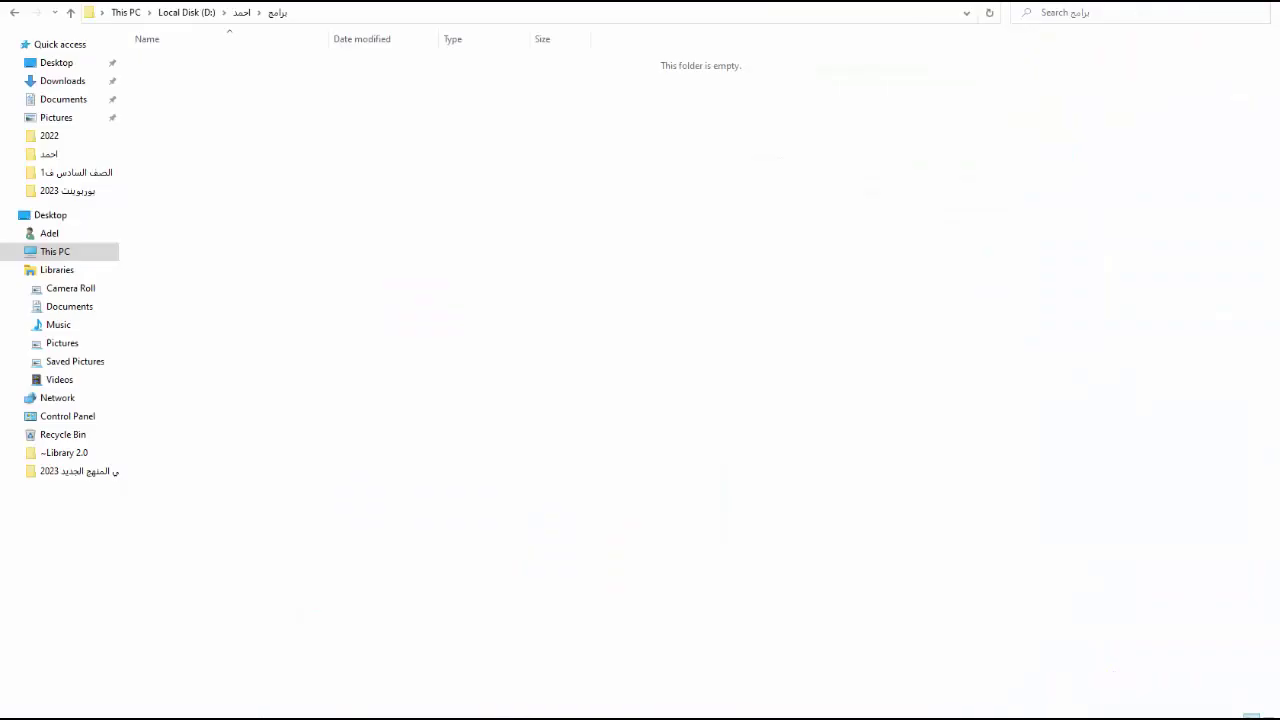
{"action": "right_click", "coordinate": [411, 215]}
{"action": "mouse_move", "coordinate": [587, 418]}
{"action": "left_click", "coordinate": [626, 417]}
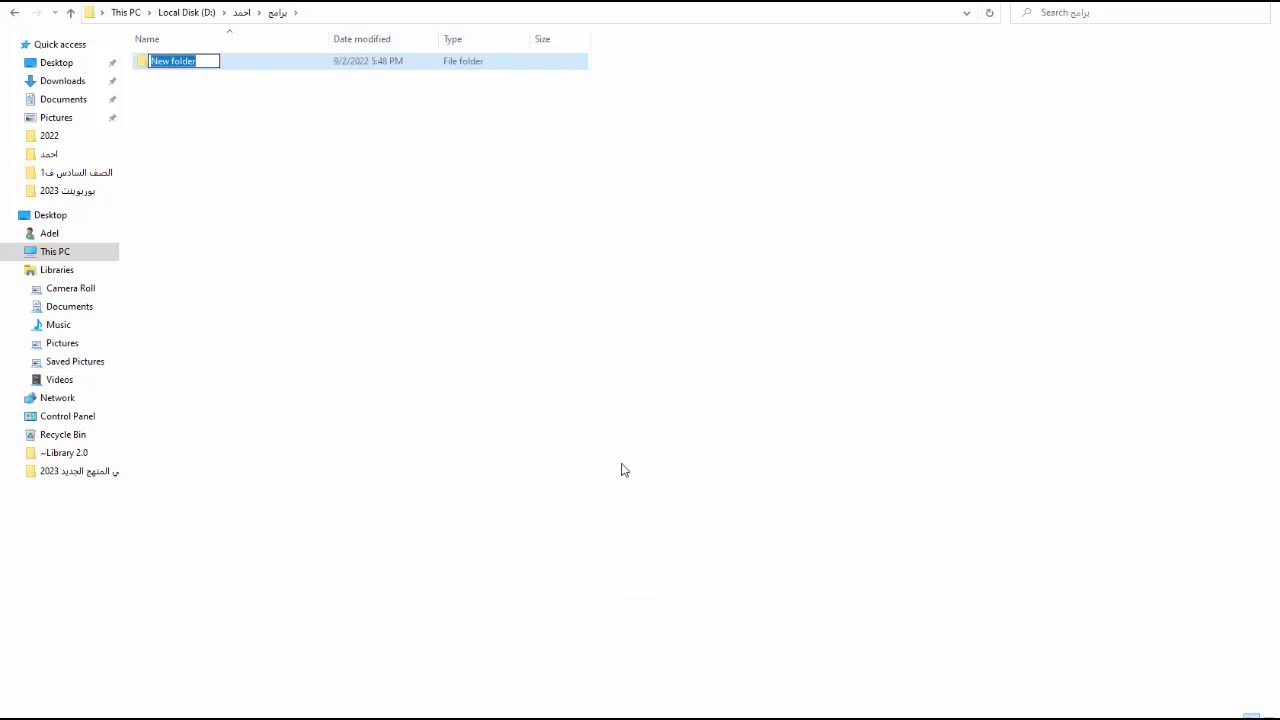
{"action": "type", "text": "وورد"}
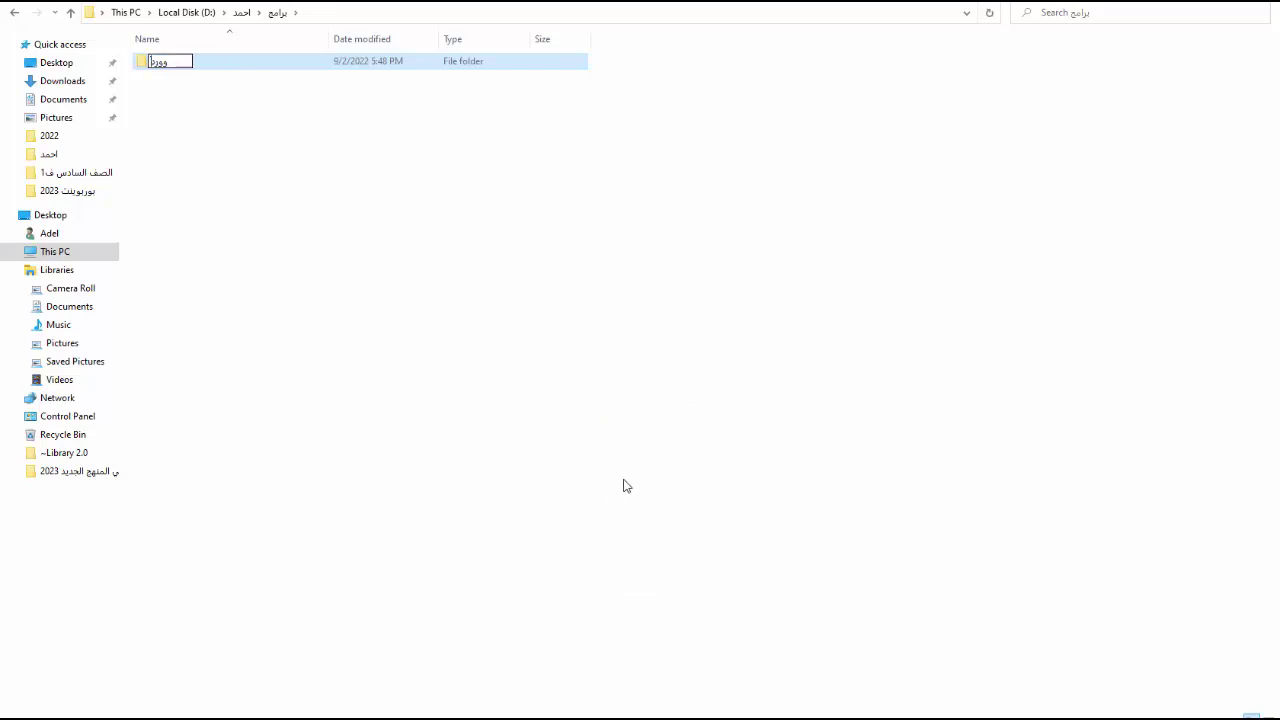
{"action": "left_click", "coordinate": [624, 480]}
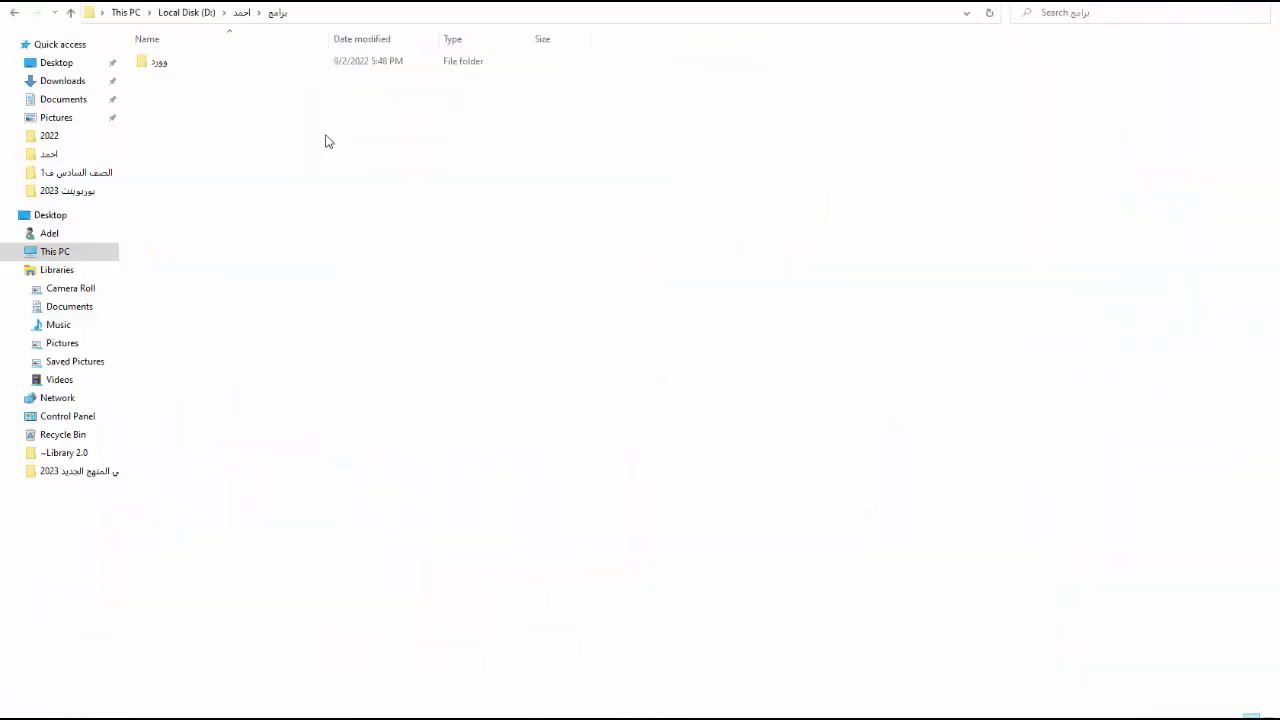
Step: Create a second folder named اكسل inside the برامج folder
{"action": "right_click", "coordinate": [325, 155]}
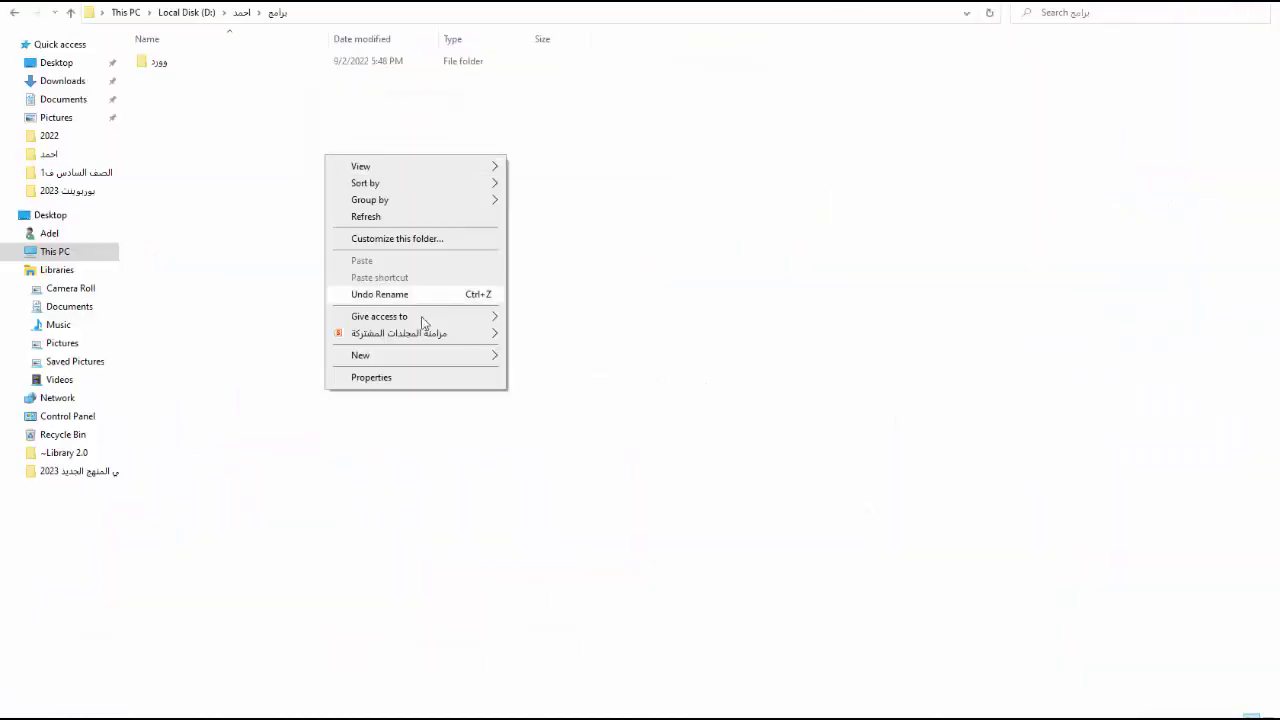
{"action": "mouse_move", "coordinate": [481, 354]}
{"action": "left_click", "coordinate": [538, 357]}
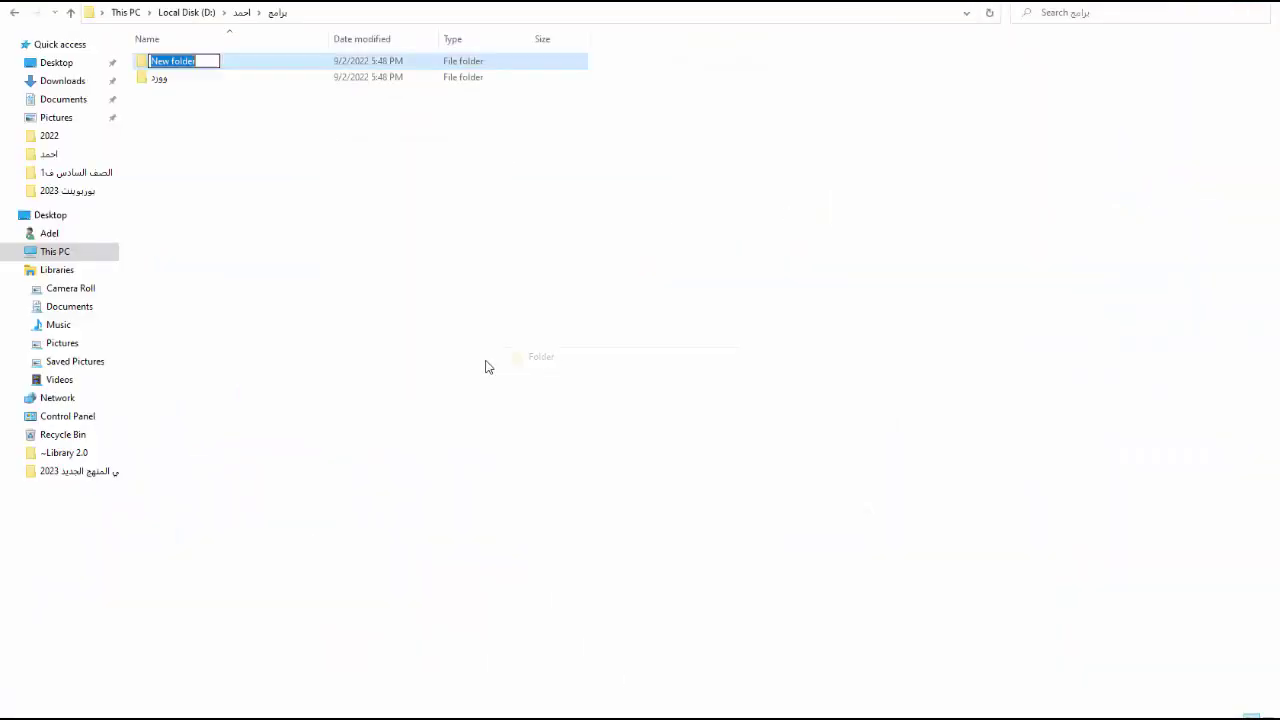
{"action": "type", "text": "اكسل"}
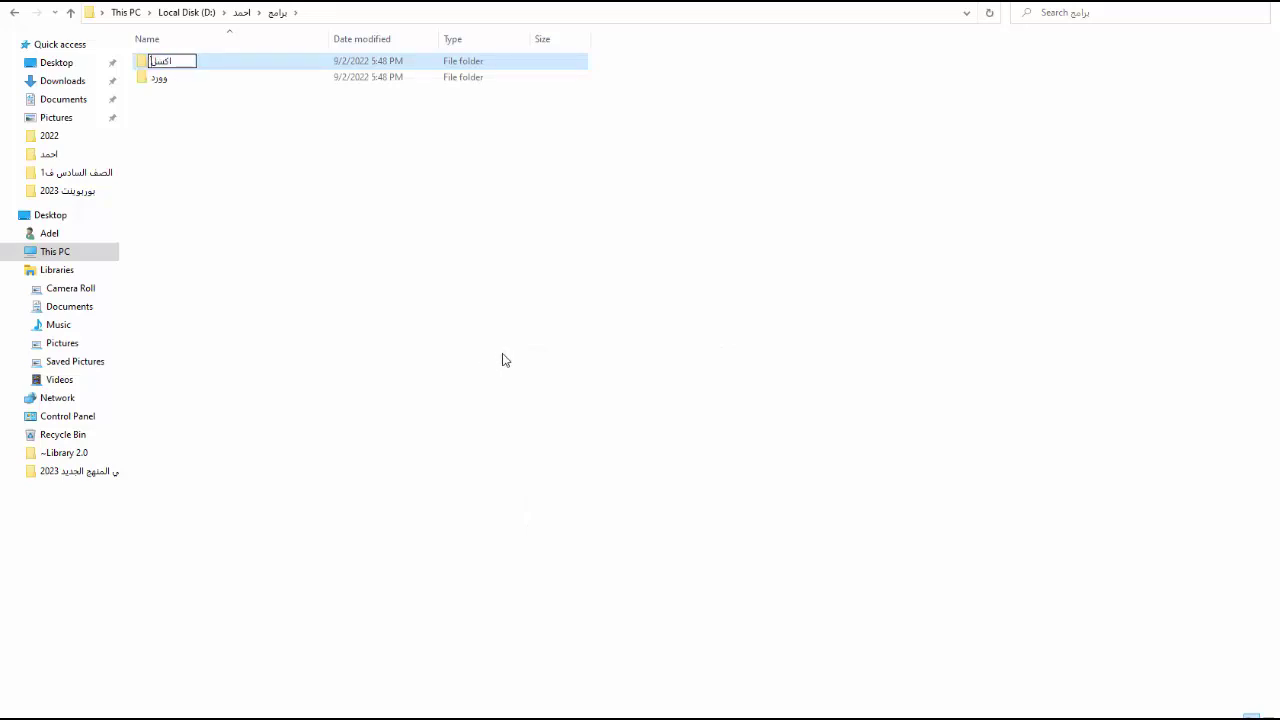
{"action": "left_click", "coordinate": [502, 360]}
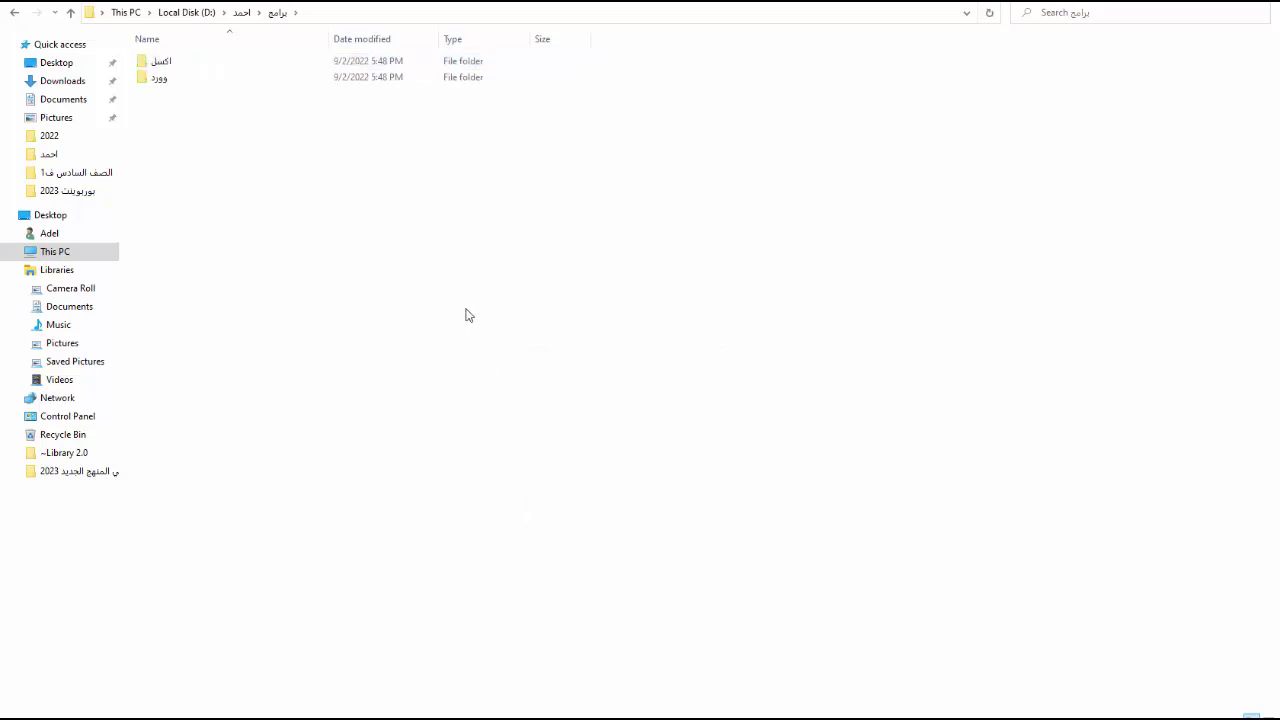
Step: Open the وورد folder and add a new Microsoft Word document to it
{"action": "left_click", "coordinate": [300, 87]}
{"action": "double_click", "coordinate": [291, 88]}
{"action": "right_click", "coordinate": [384, 231]}
{"action": "mouse_move", "coordinate": [510, 429]}
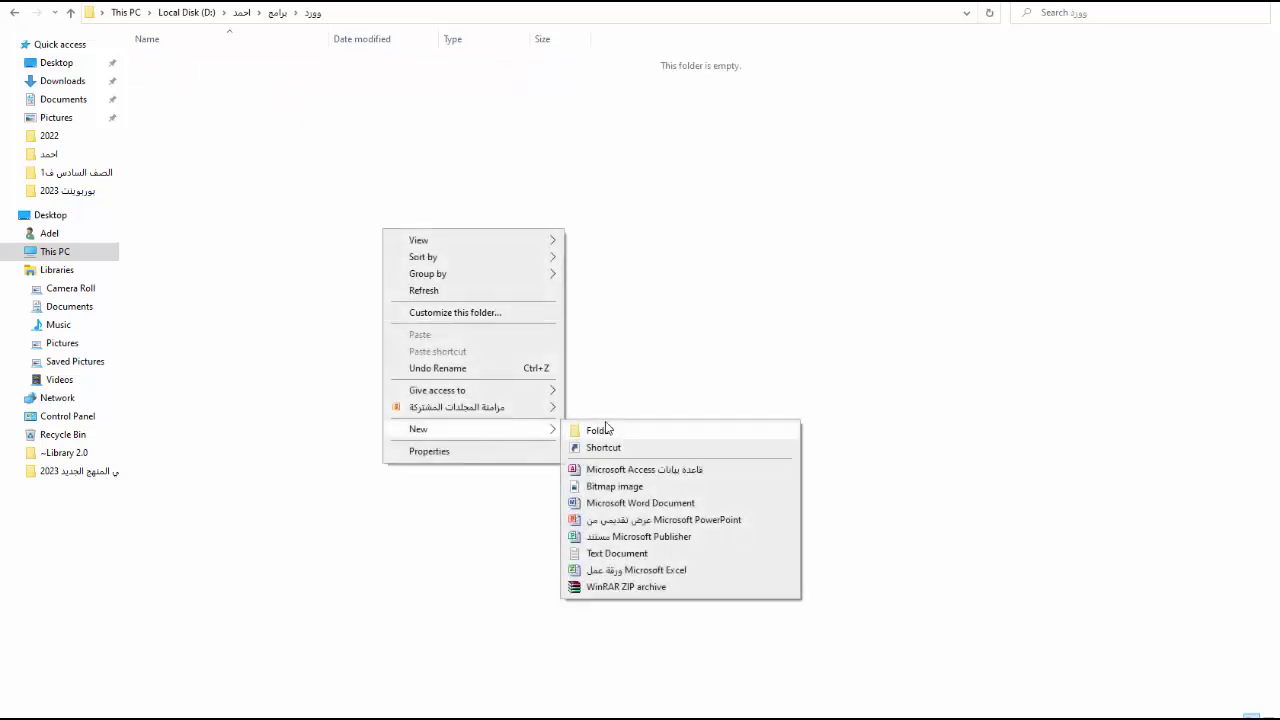
{"action": "left_click", "coordinate": [644, 503]}
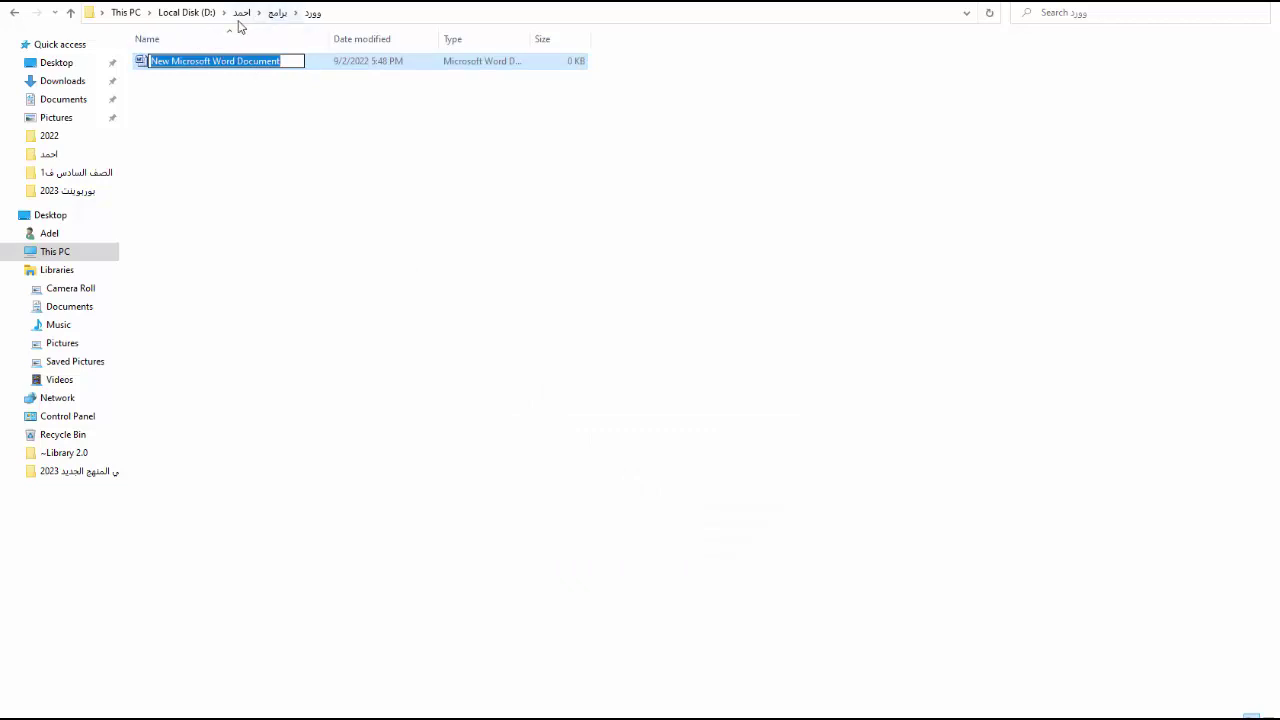
Step: Return to برامج, open the اكسل folder and add a new Microsoft Excel worksheet with its default name
{"action": "left_click", "coordinate": [72, 15]}
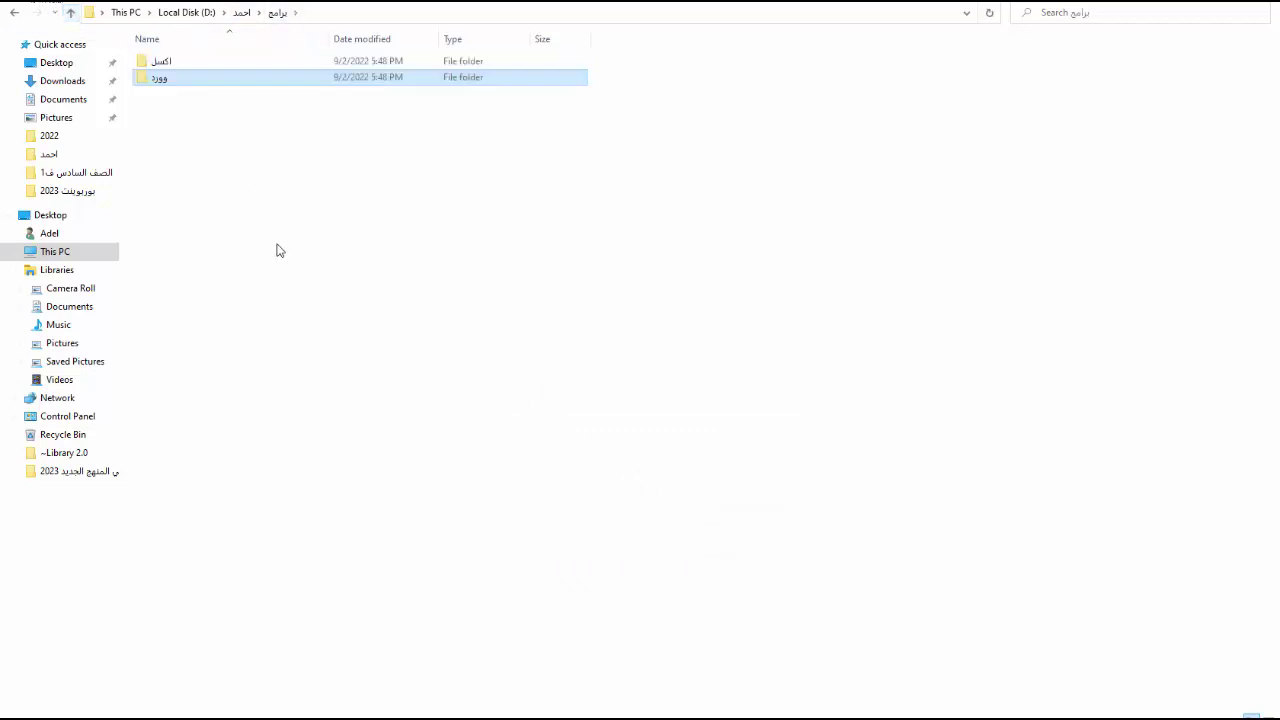
{"action": "double_click", "coordinate": [218, 64]}
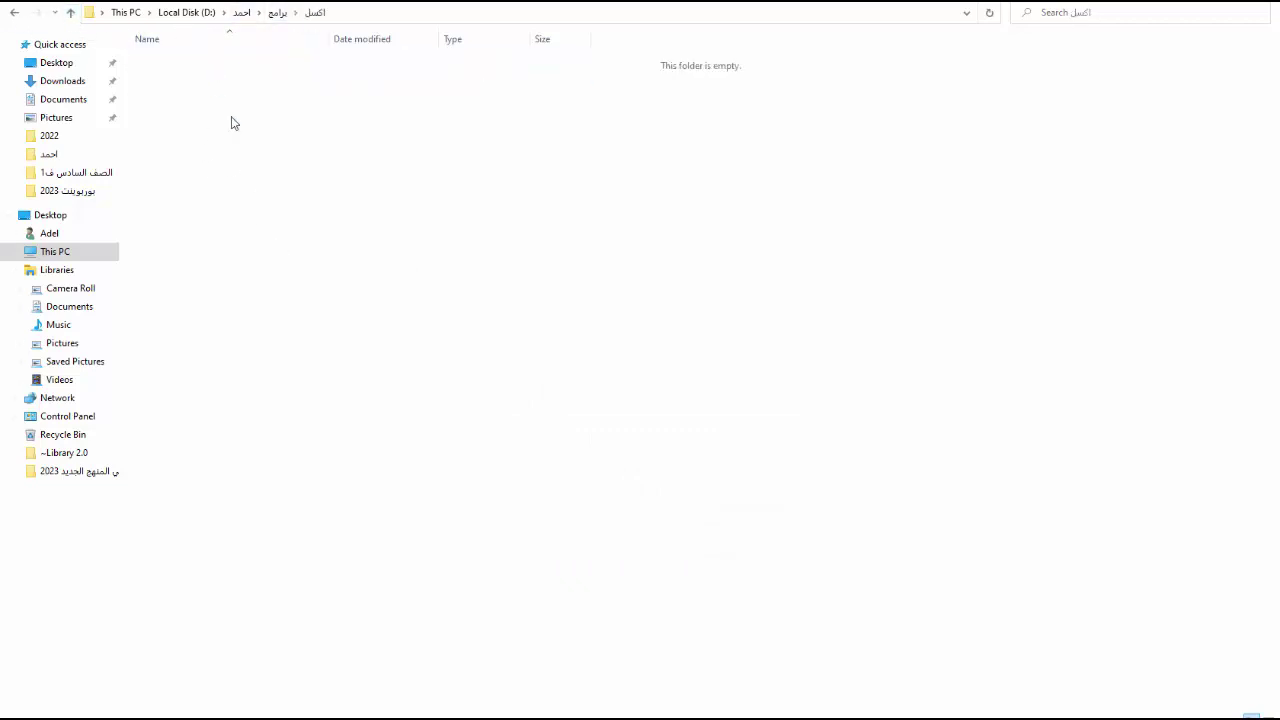
{"action": "right_click", "coordinate": [350, 296]}
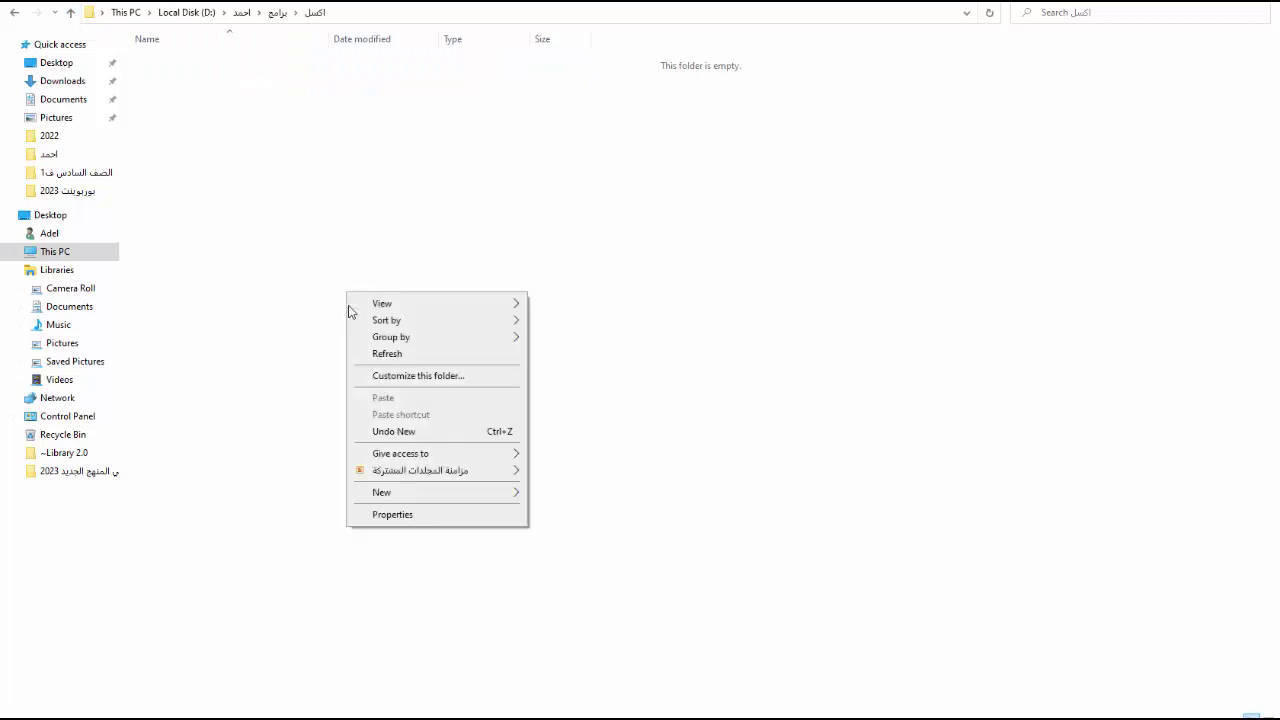
{"action": "mouse_move", "coordinate": [410, 495]}
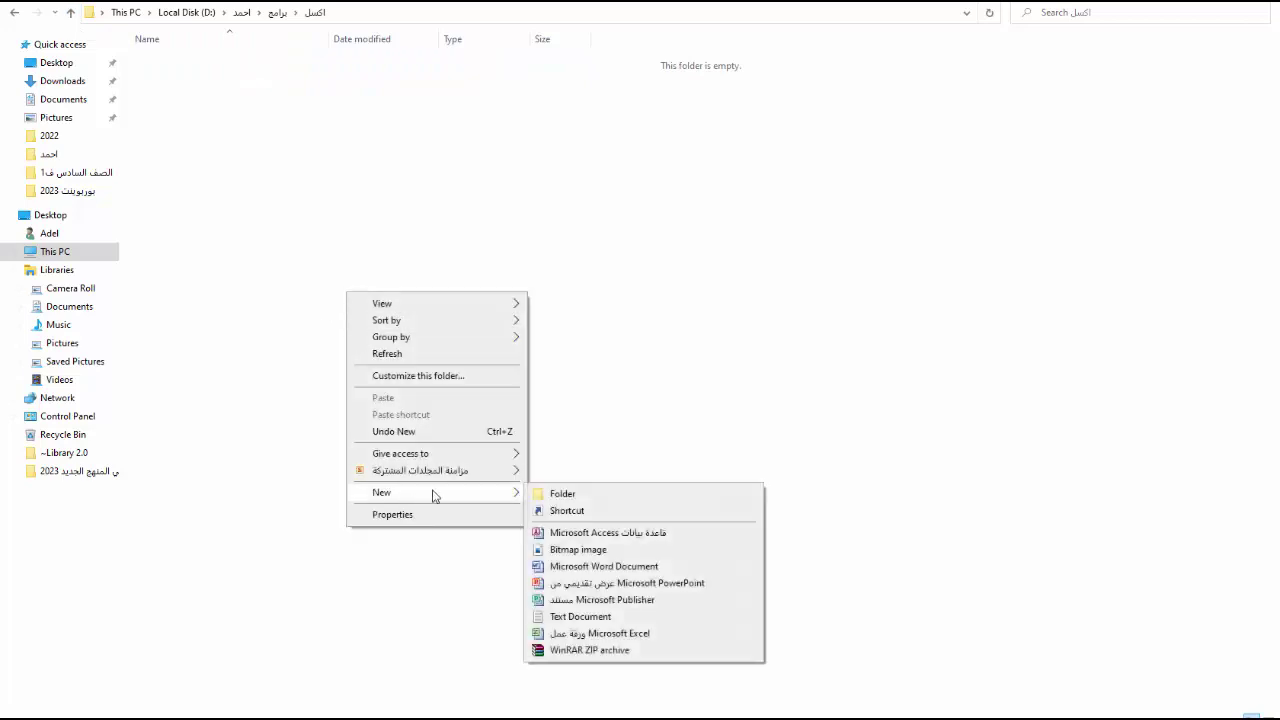
{"action": "left_click", "coordinate": [617, 634]}
{"action": "left_click", "coordinate": [354, 211]}
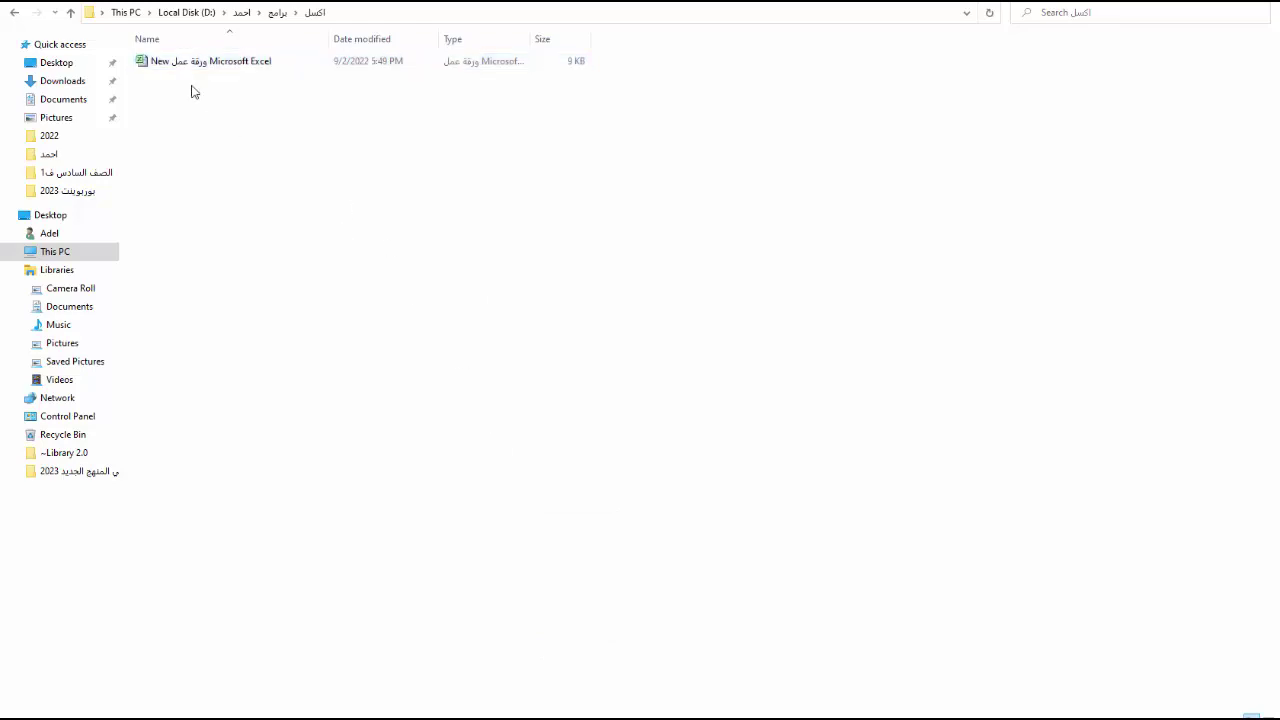
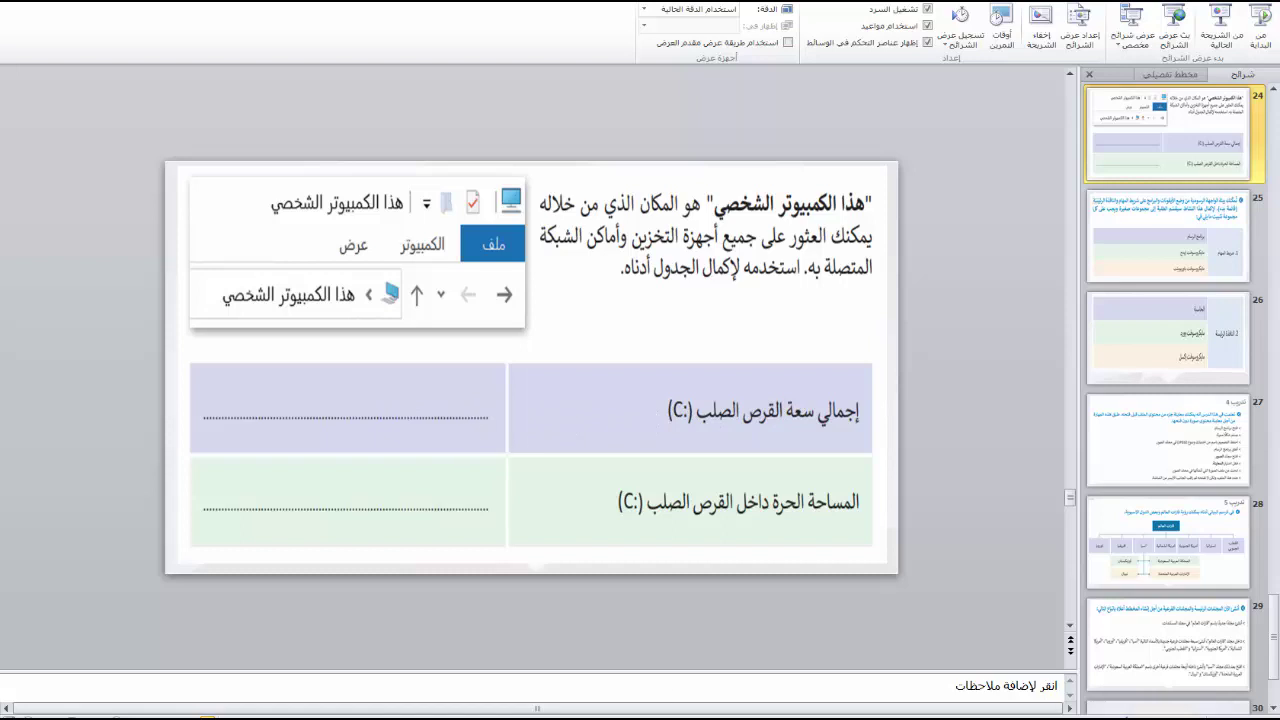
Step: Start the PowerPoint slide show from the current slide about هذا الكمبيوتر الشخصي and advance to the following slide
{"action": "left_click", "coordinate": [658, 665]}
{"action": "left_click", "coordinate": [1220, 25]}
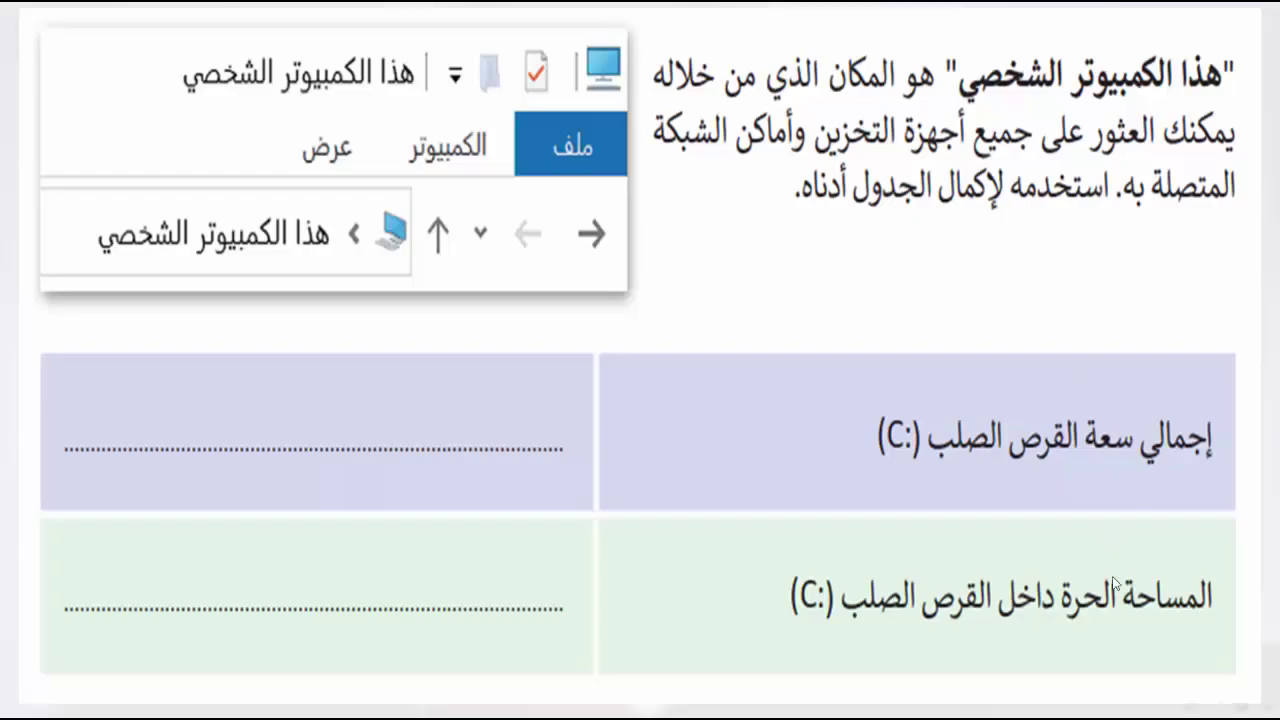
{"action": "left_click", "coordinate": [1046, 562]}
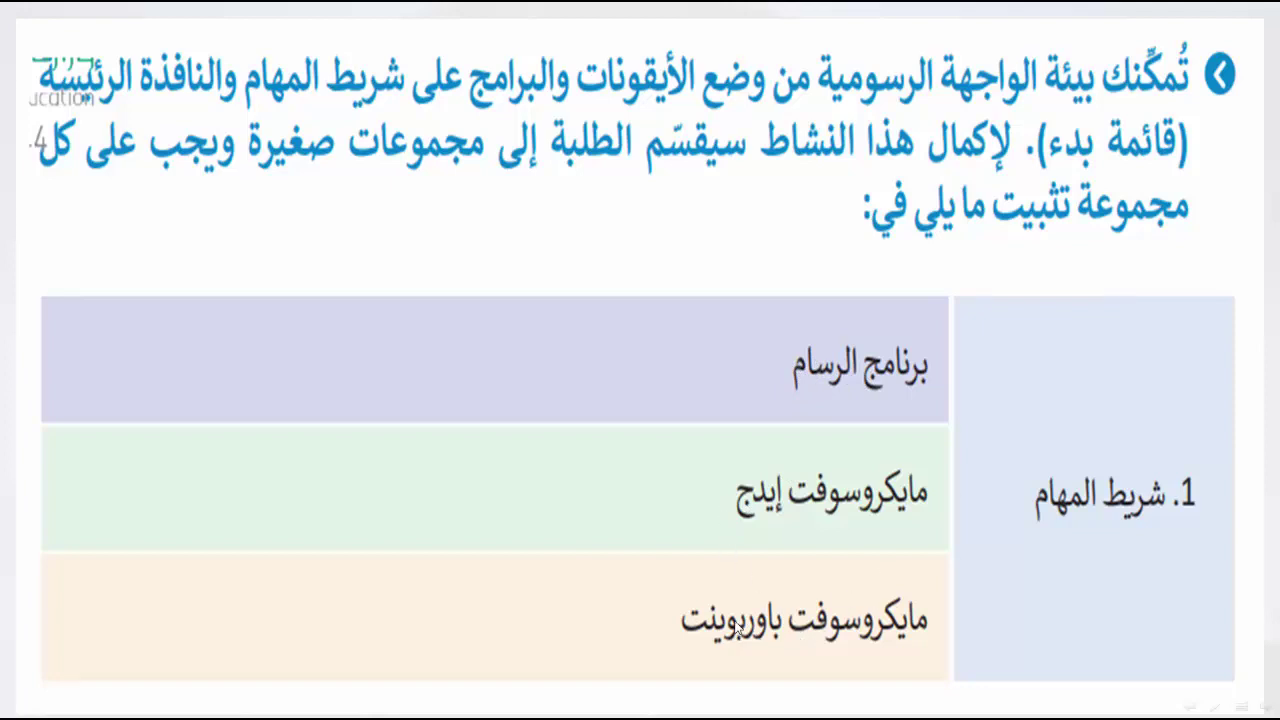
Step: End the slide show and show the desktop
{"action": "key", "text": "Escape"}
{"action": "key", "text": "super+d"}
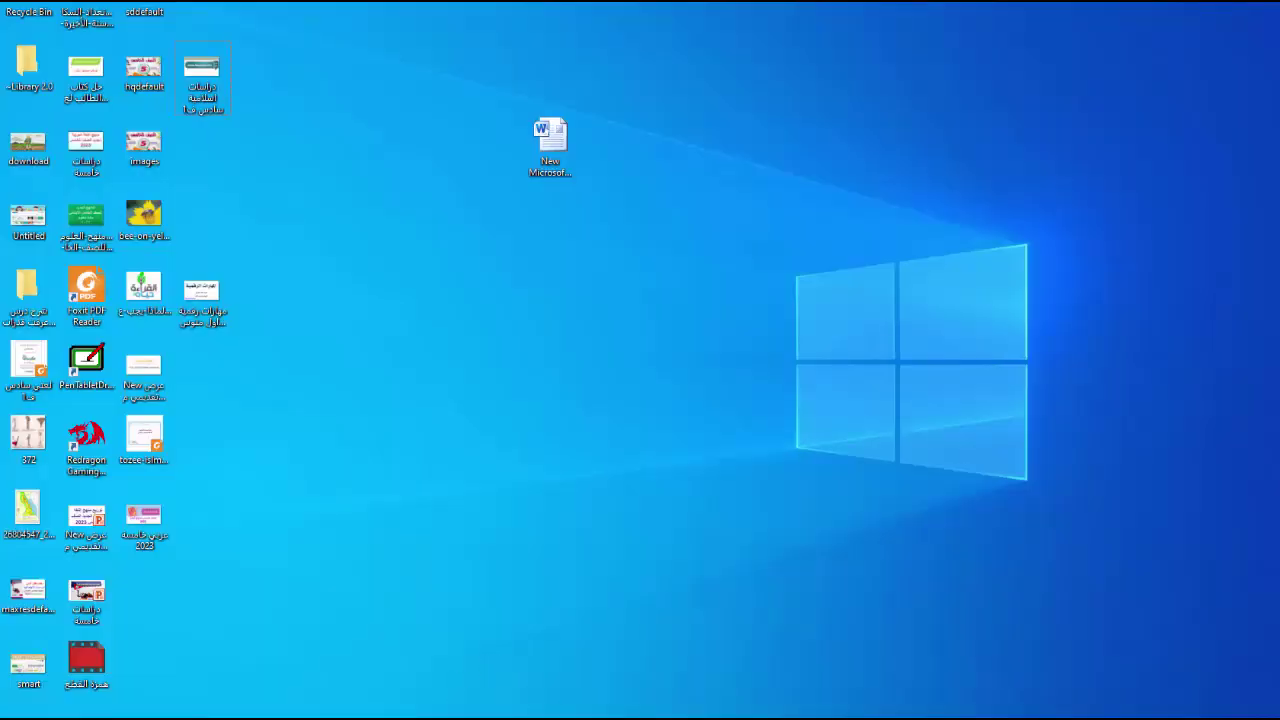
Step: Look through the alphabetical list of installed apps in Start, down to the entries under X
{"action": "mouse_move", "coordinate": [541, 716]}
{"action": "key", "text": "super"}
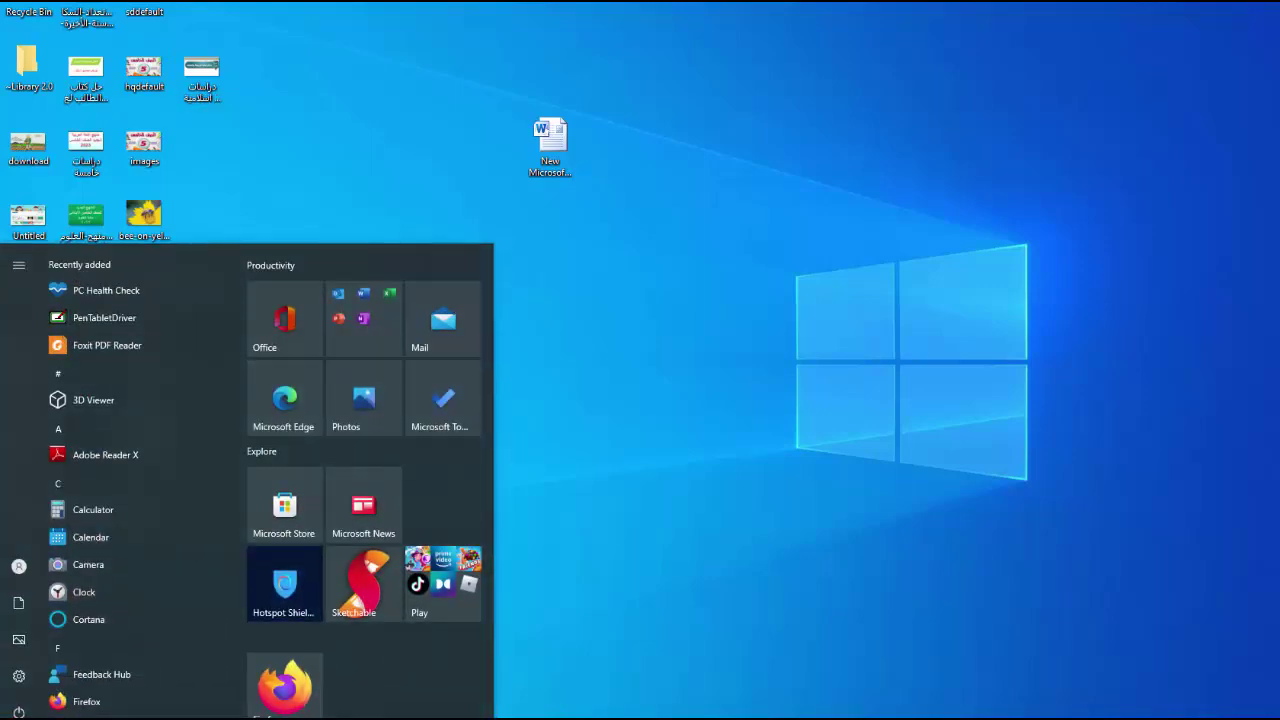
{"action": "key", "text": "super"}
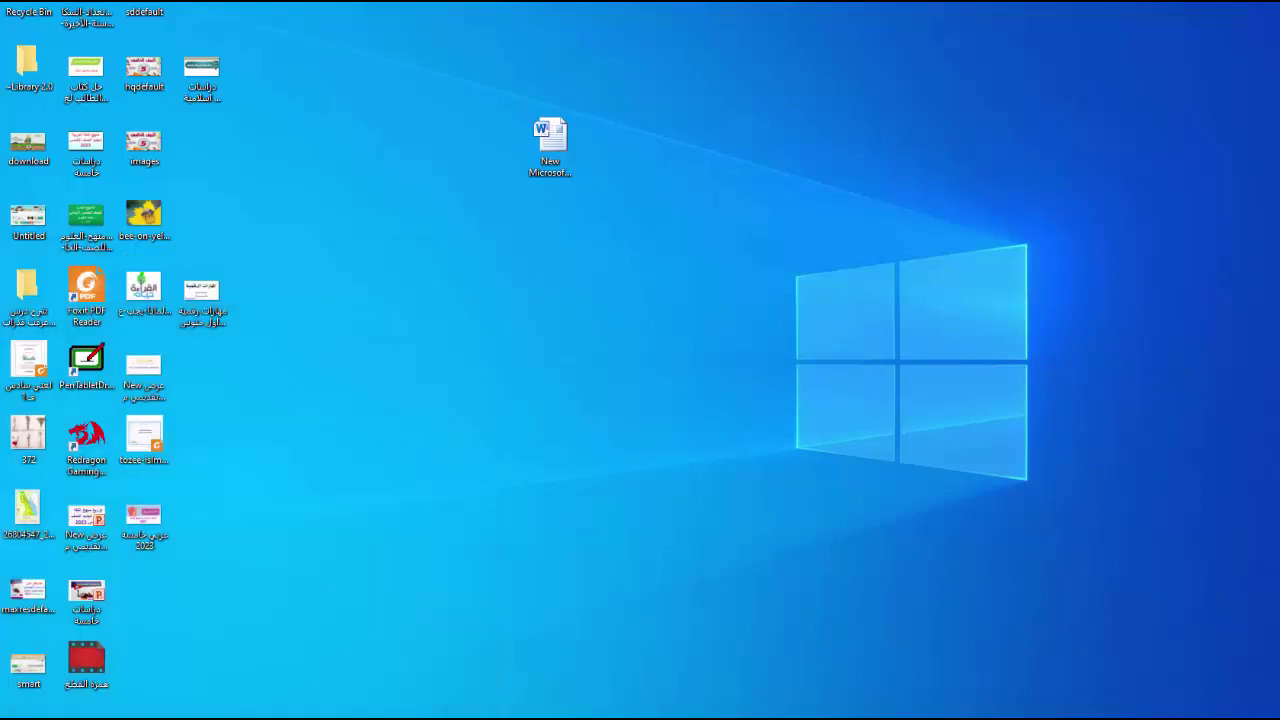
{"action": "key", "text": "super"}
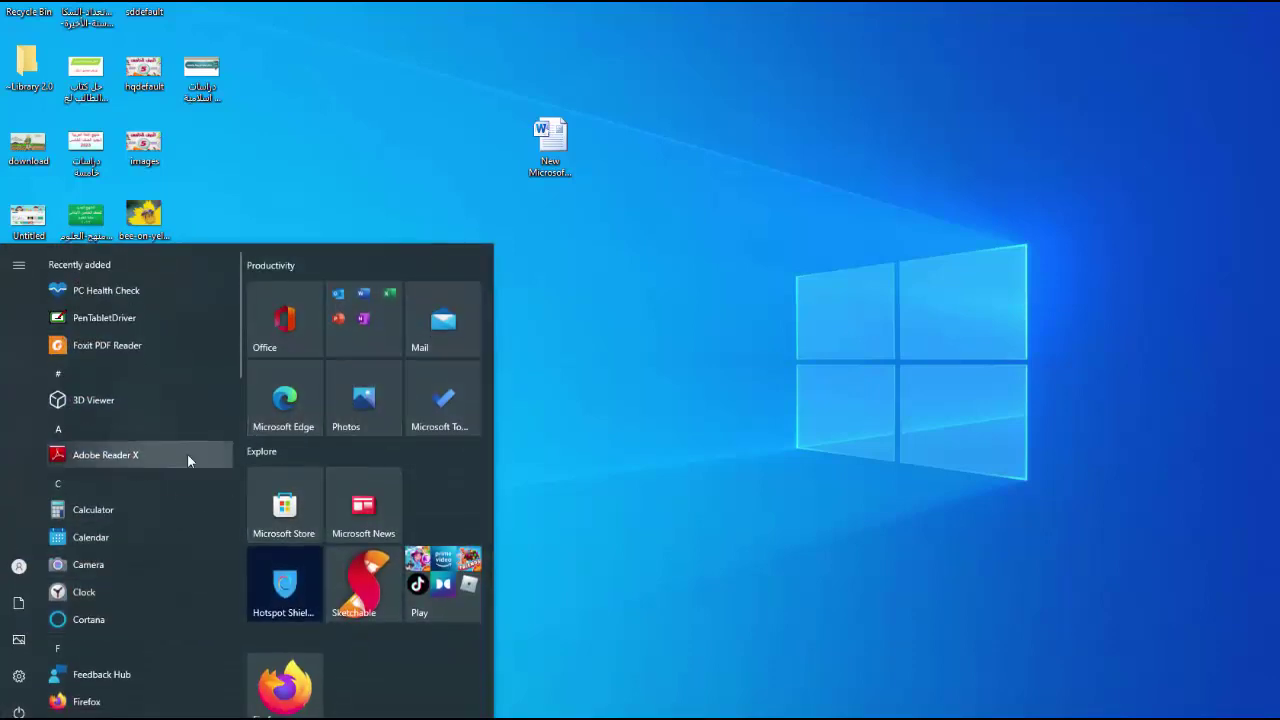
{"action": "scroll", "coordinate": [181, 454], "scroll_direction": "down", "scroll_amount": 2}
{"action": "scroll", "coordinate": [174, 463], "scroll_direction": "down", "scroll_amount": 3}
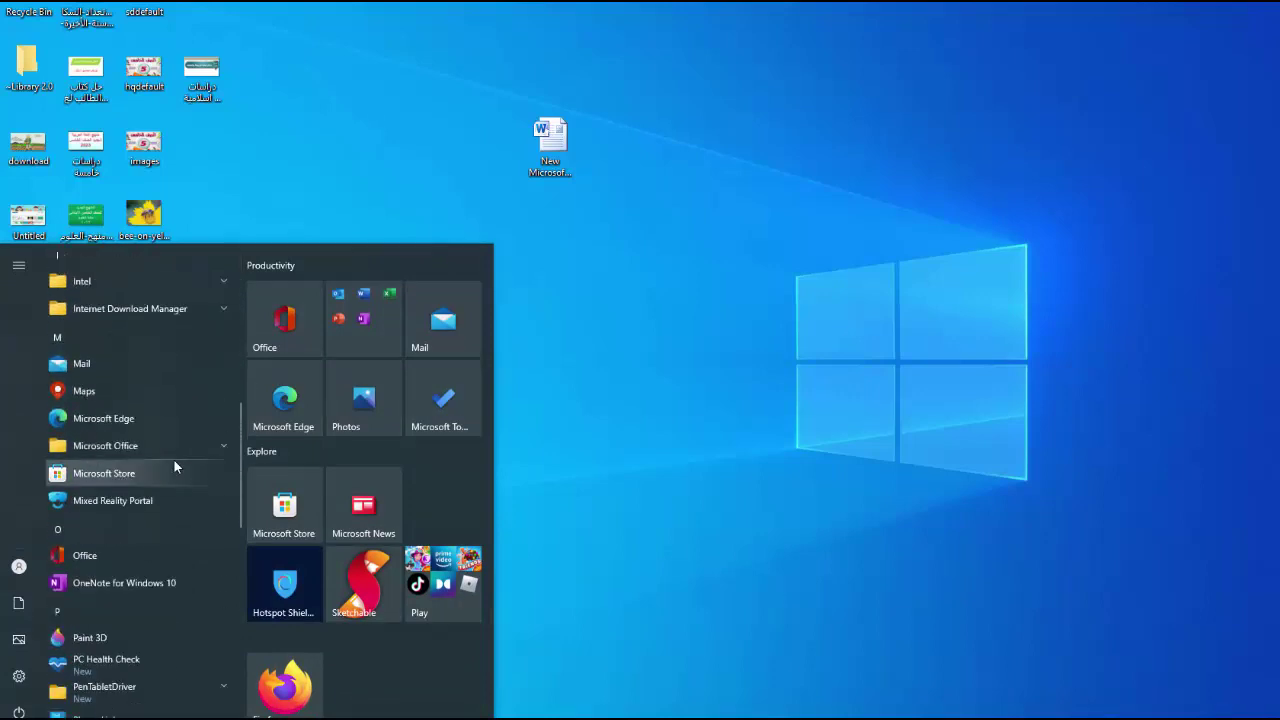
{"action": "scroll", "coordinate": [174, 465], "scroll_direction": "up", "scroll_amount": 6}
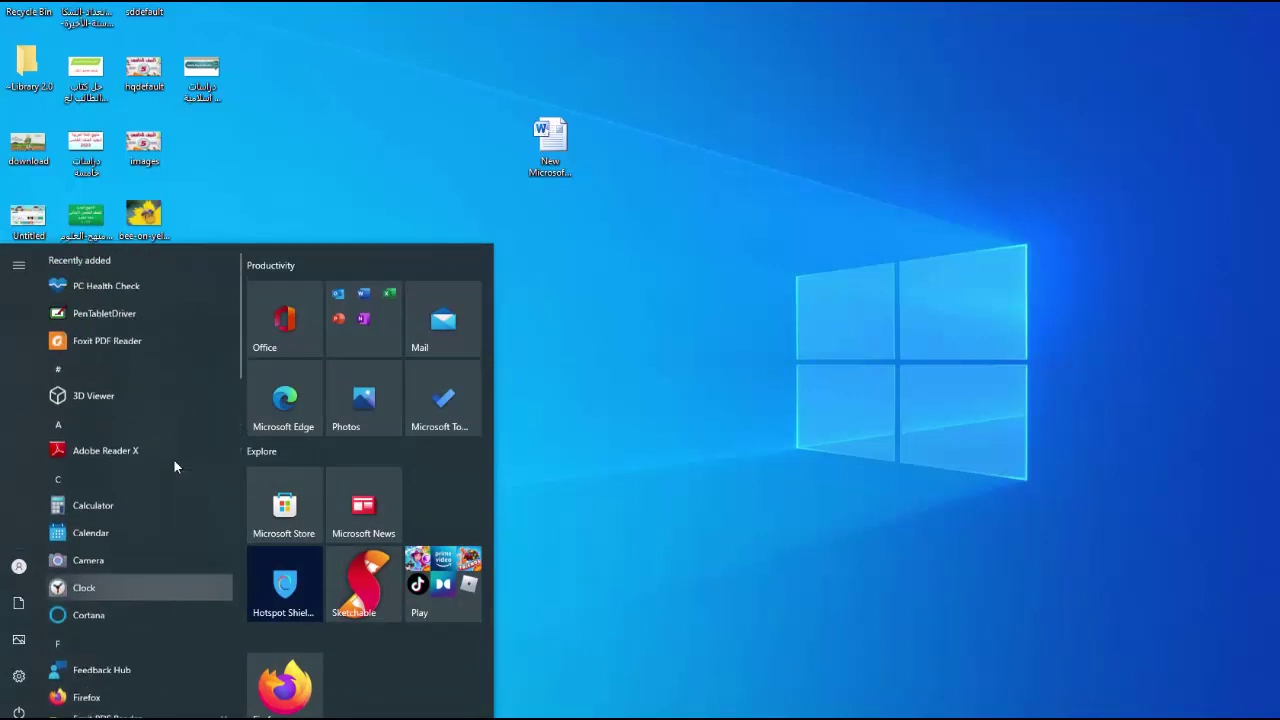
{"action": "scroll", "coordinate": [174, 460], "scroll_direction": "down", "scroll_amount": 7}
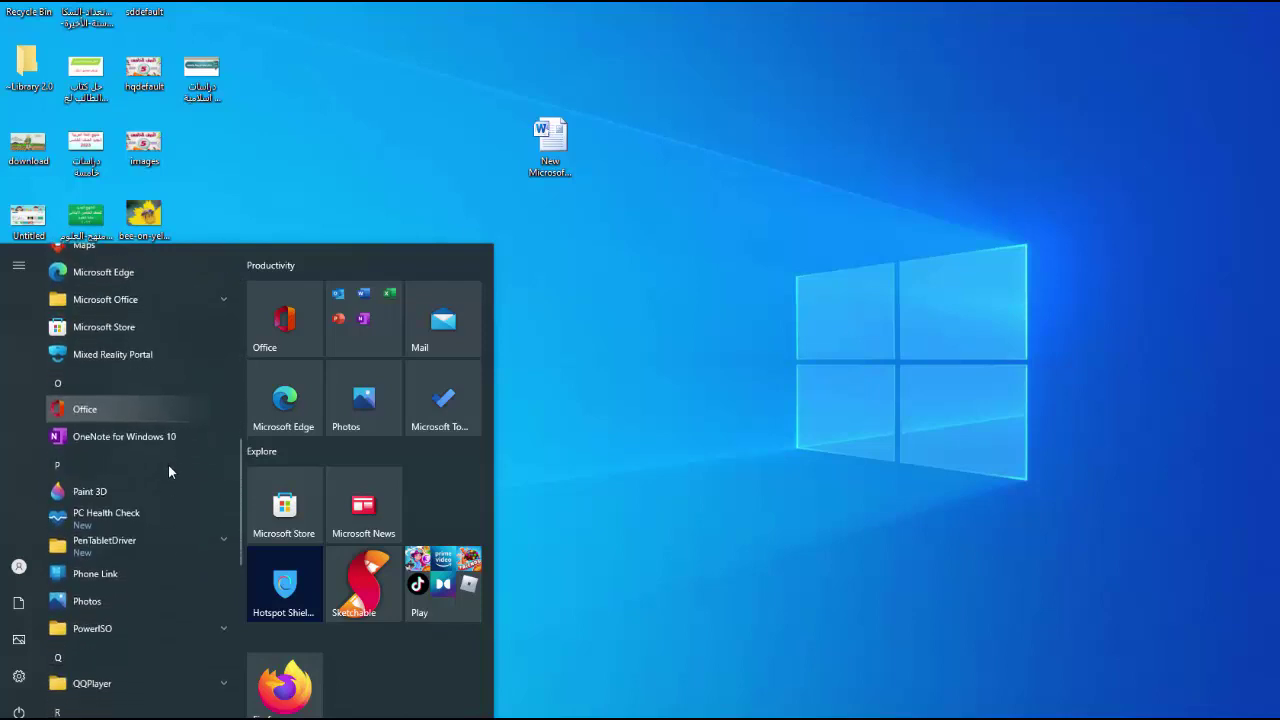
{"action": "scroll", "coordinate": [168, 466], "scroll_direction": "down", "scroll_amount": 3}
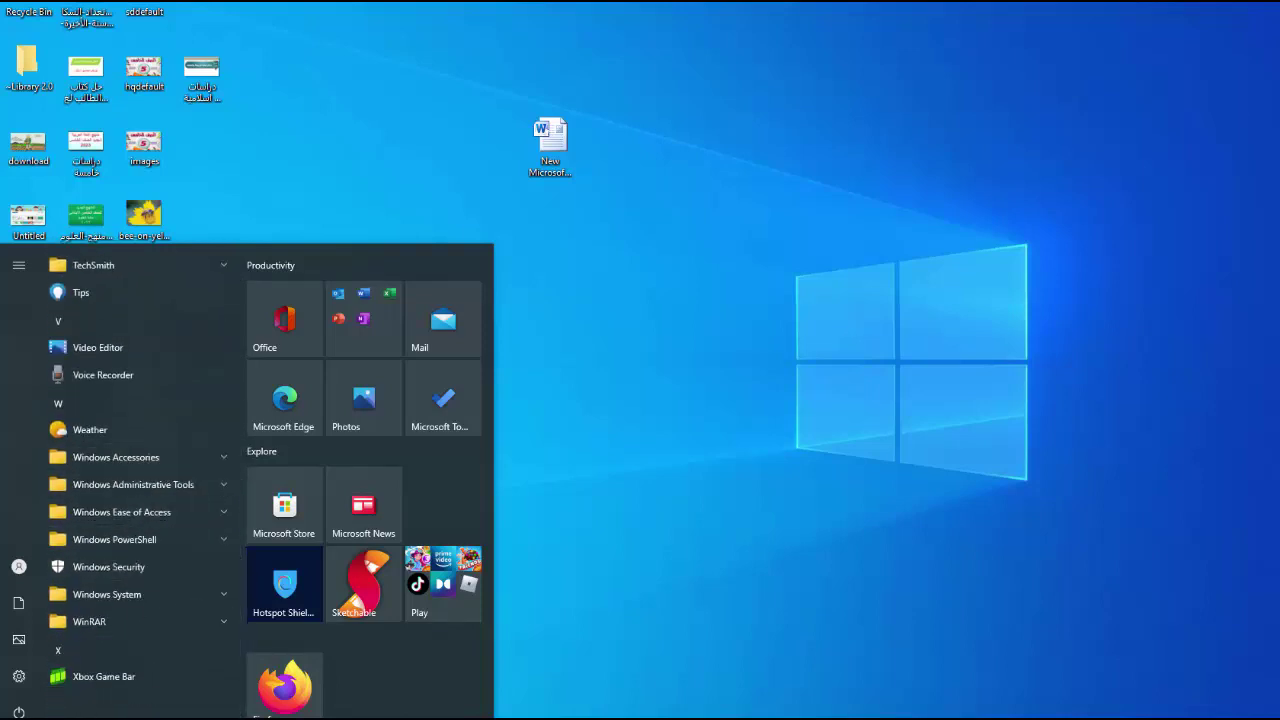
Step: Search Windows for "paint" and pin the Paint app to Start
{"action": "key", "text": "super+s"}
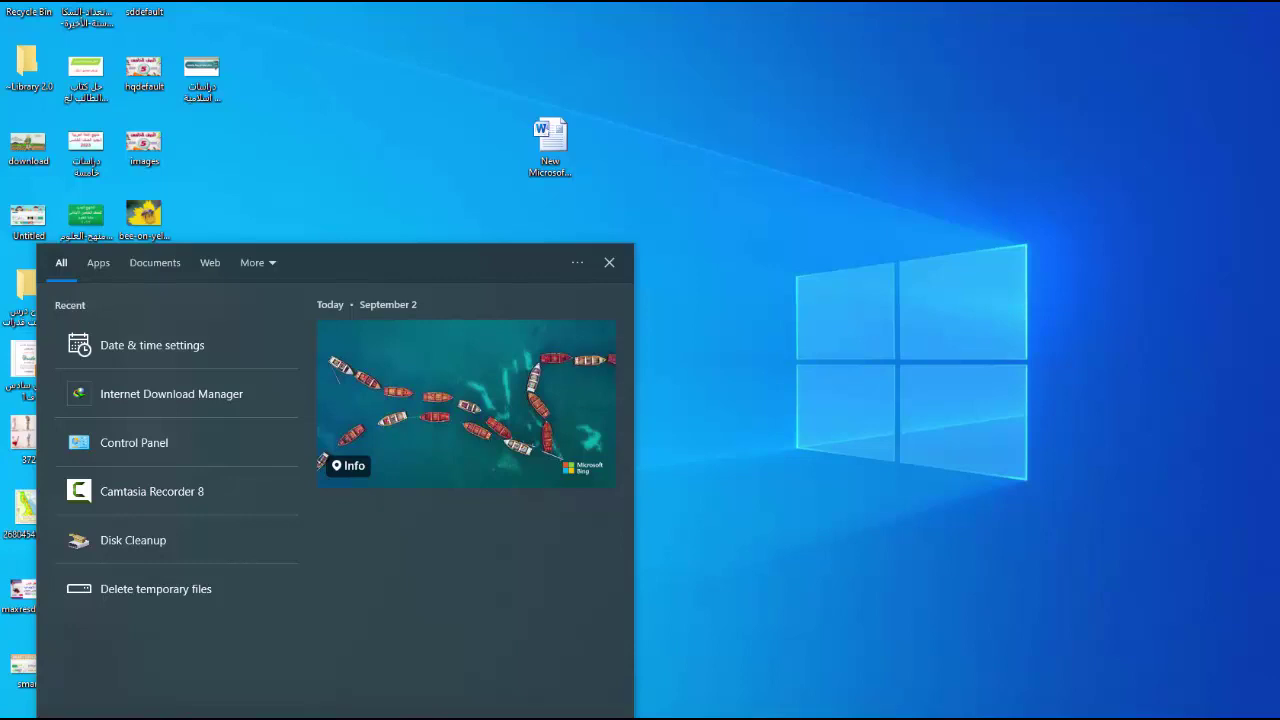
{"action": "type", "text": "pa"}
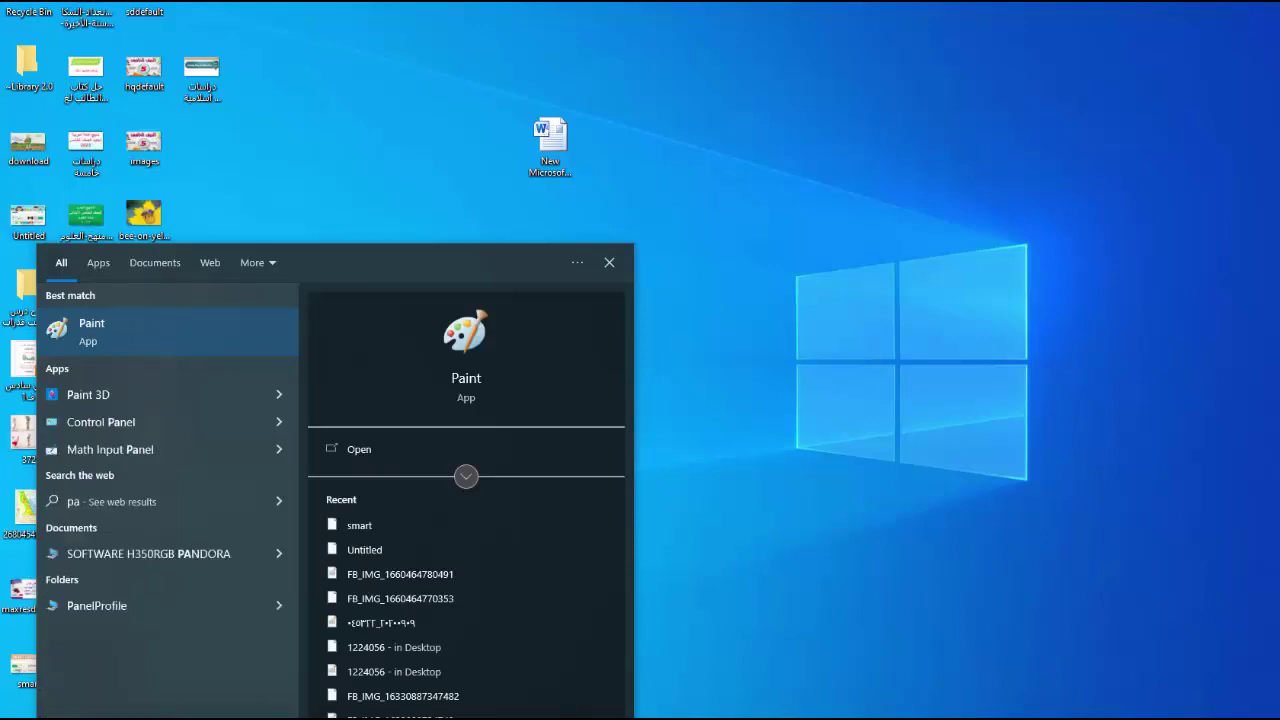
{"action": "type", "text": "i"}
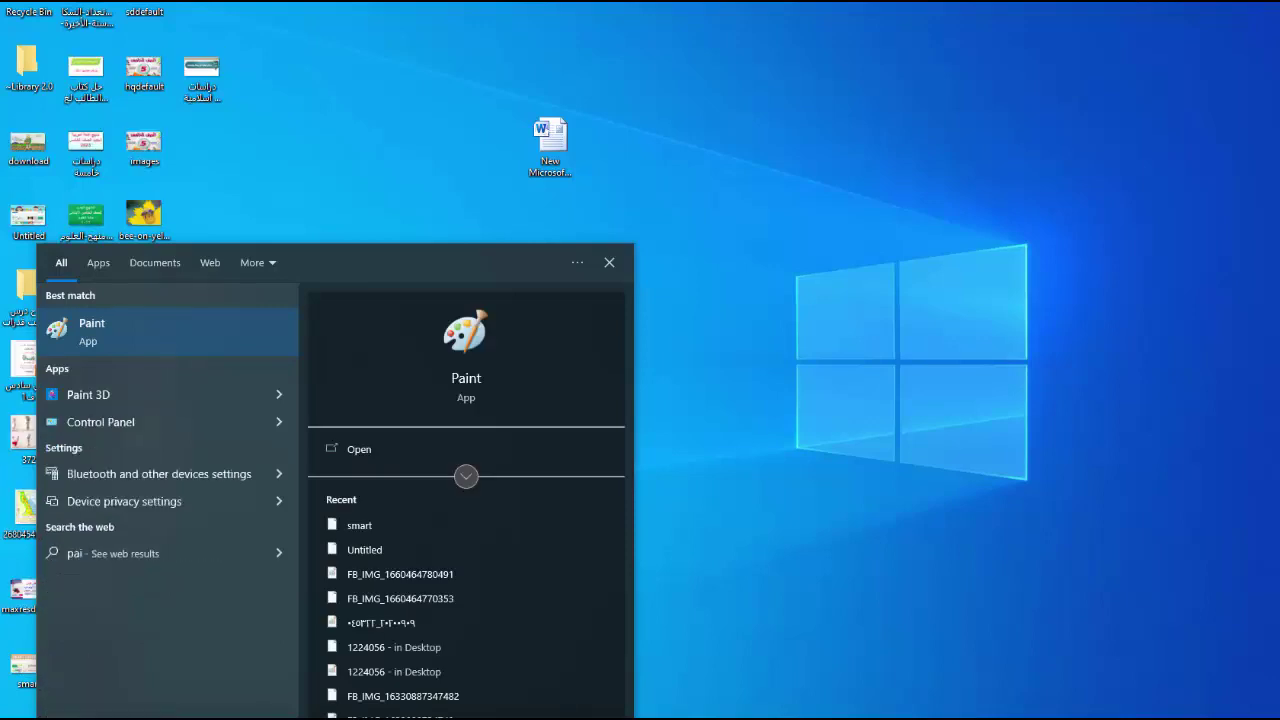
{"action": "type", "text": "nt"}
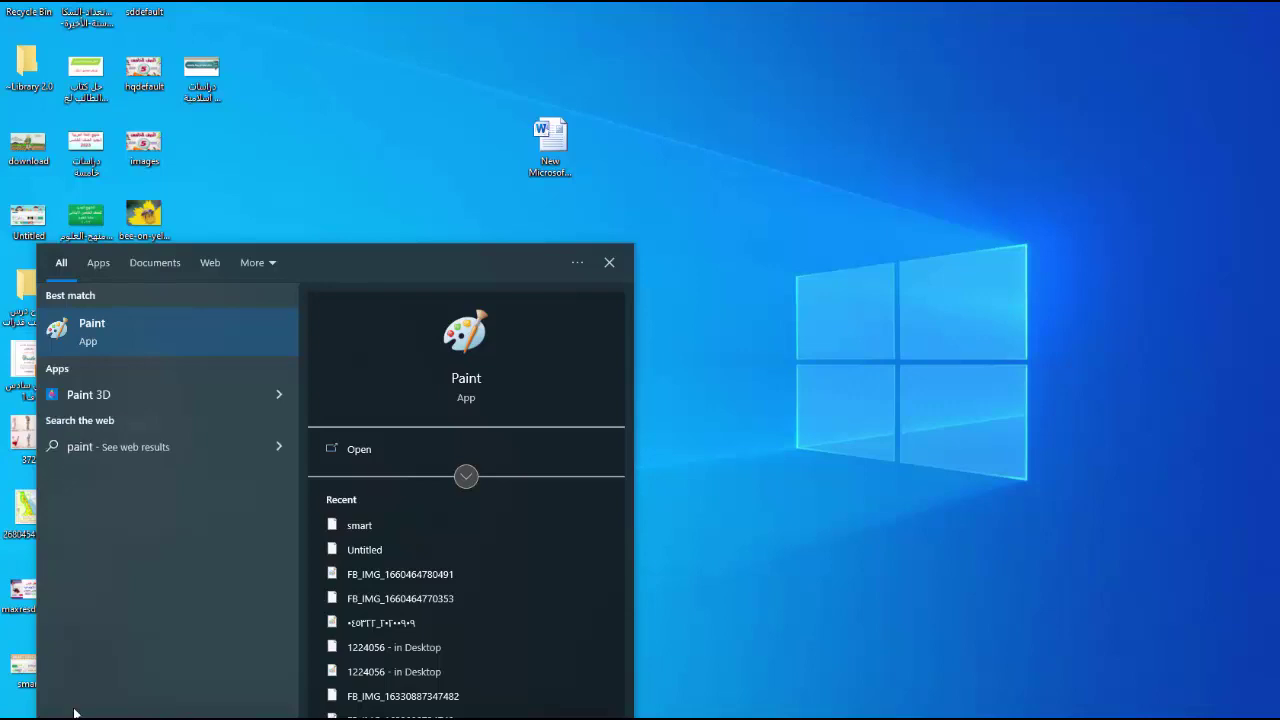
{"action": "left_click", "coordinate": [113, 326]}
{"action": "right_click", "coordinate": [113, 328]}
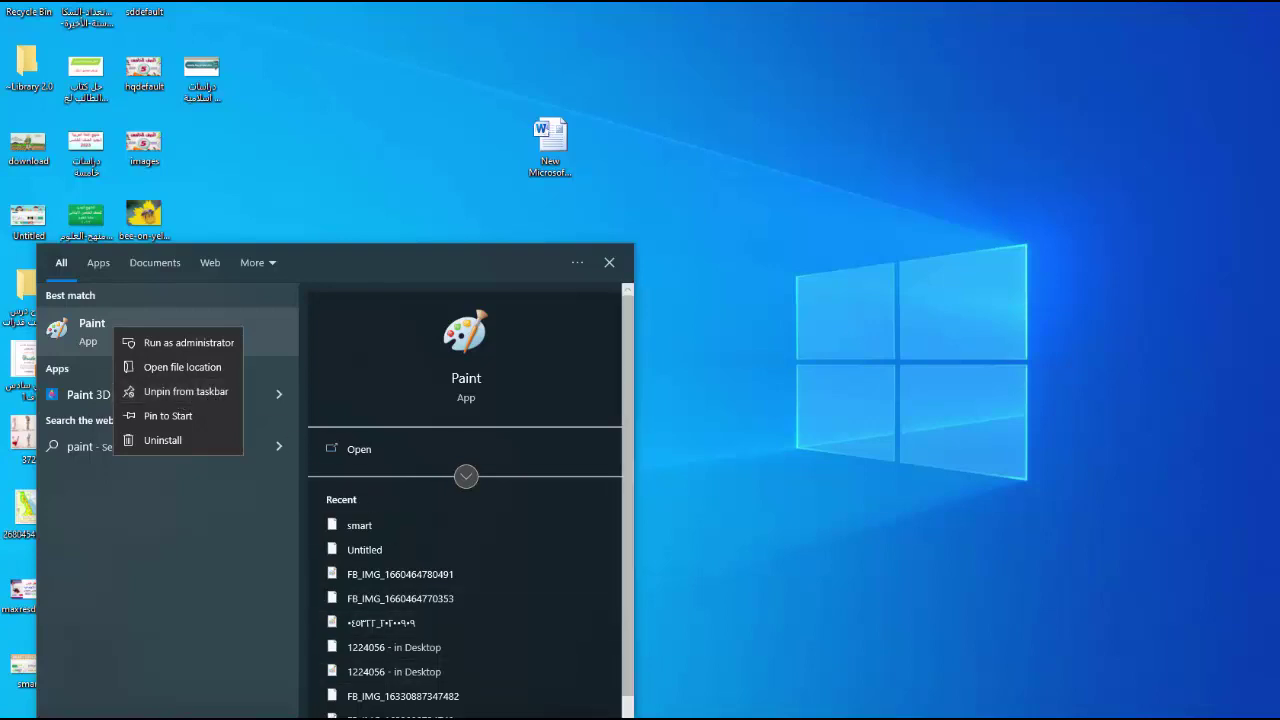
{"action": "left_click", "coordinate": [155, 417]}
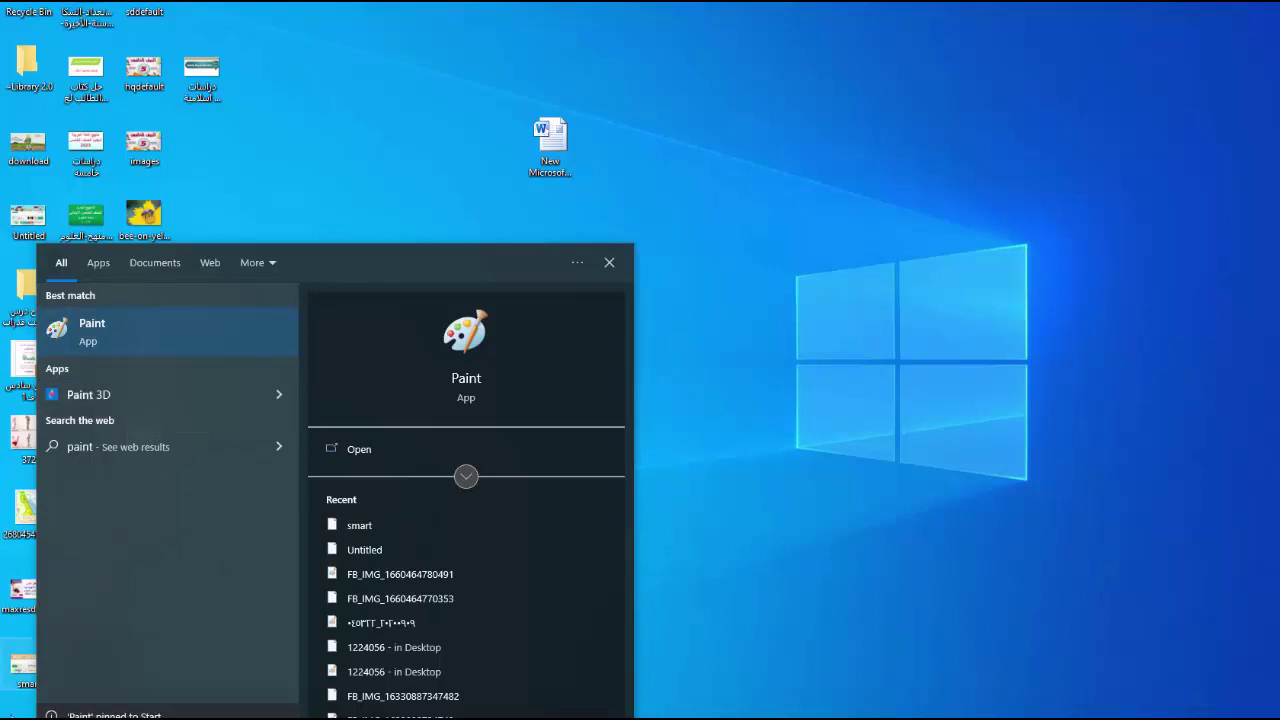
{"action": "key", "text": "super"}
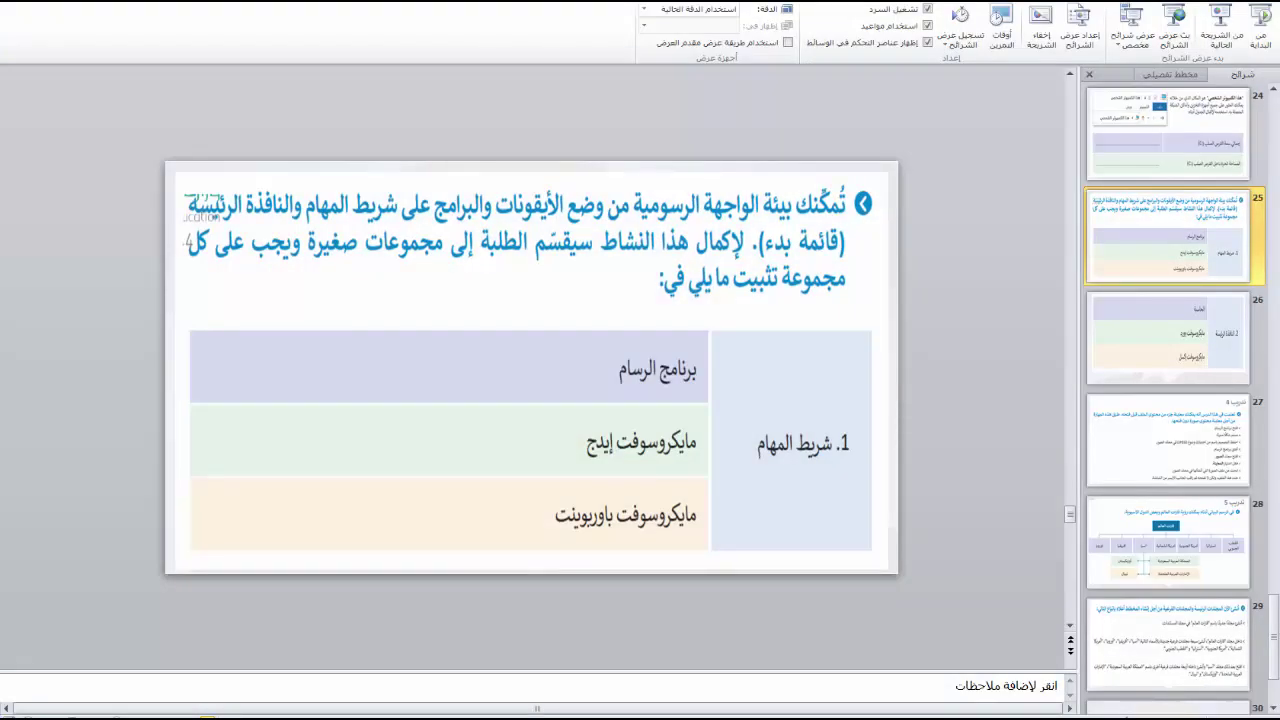
Step: From the desktop, search Windows for "edge" and pin Microsoft Edge to the taskbar
{"action": "key", "text": "super+d"}
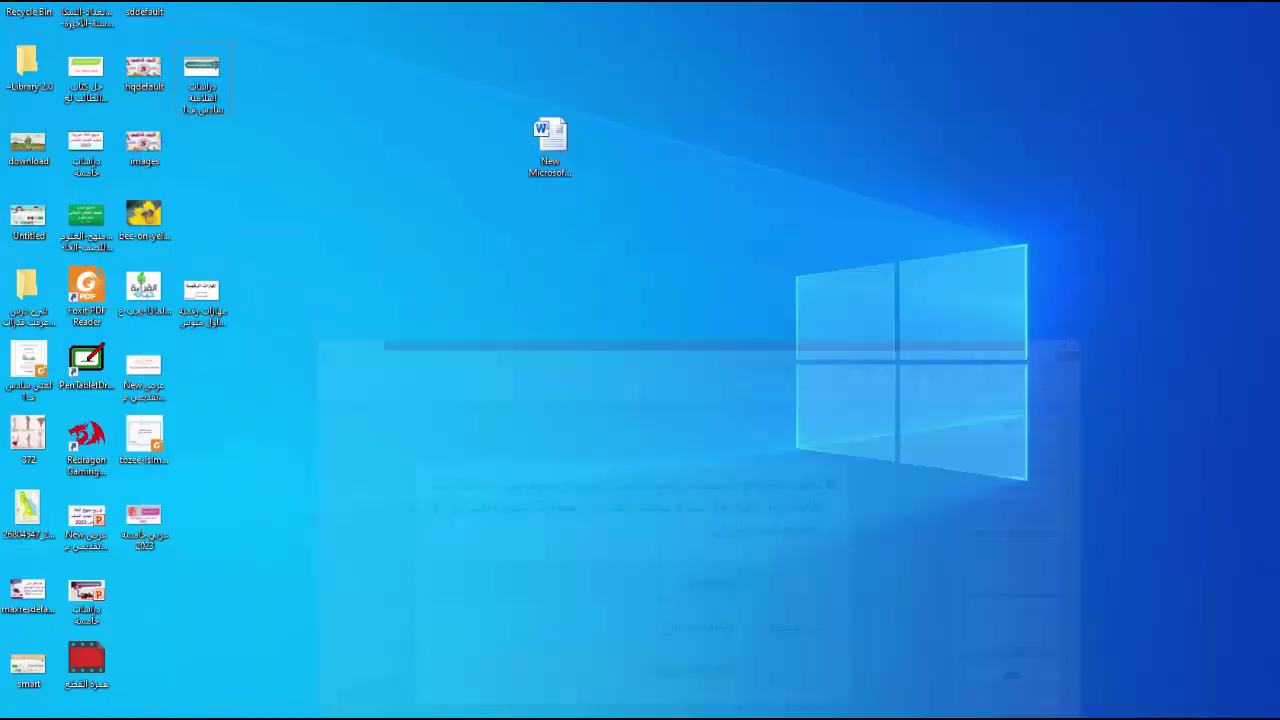
{"action": "key", "text": "super+s"}
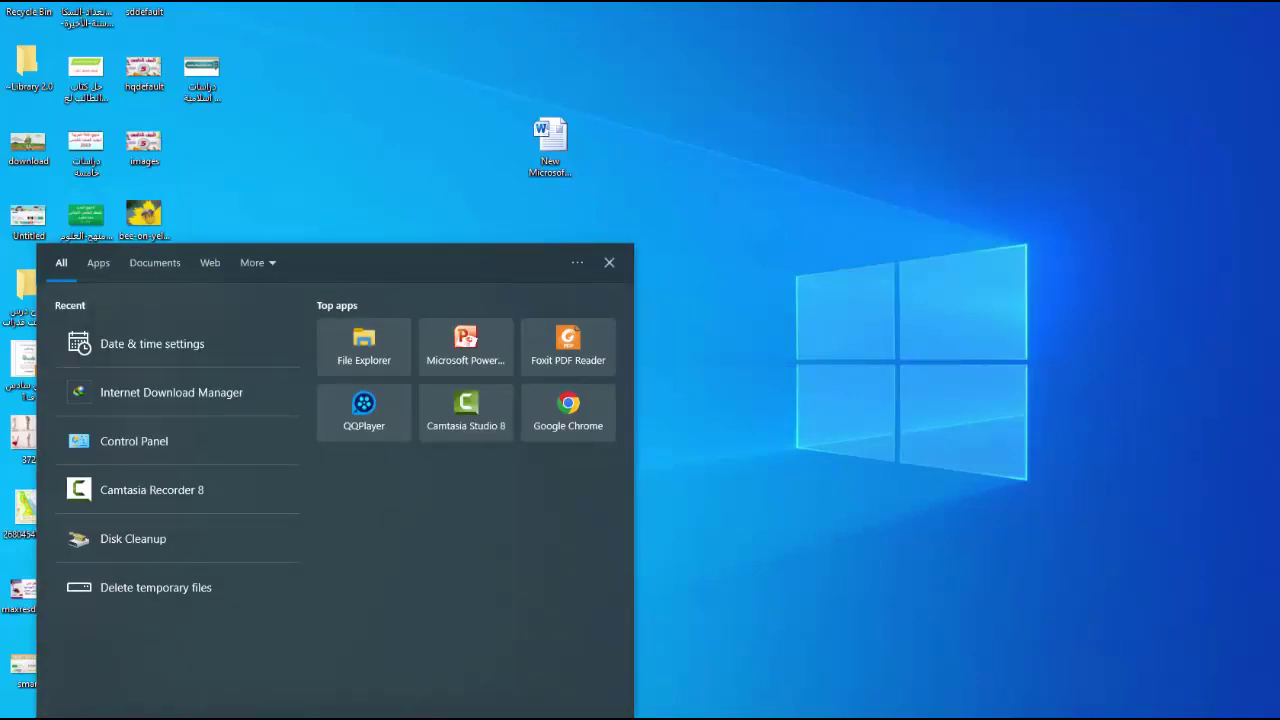
{"action": "type", "text": "edge"}
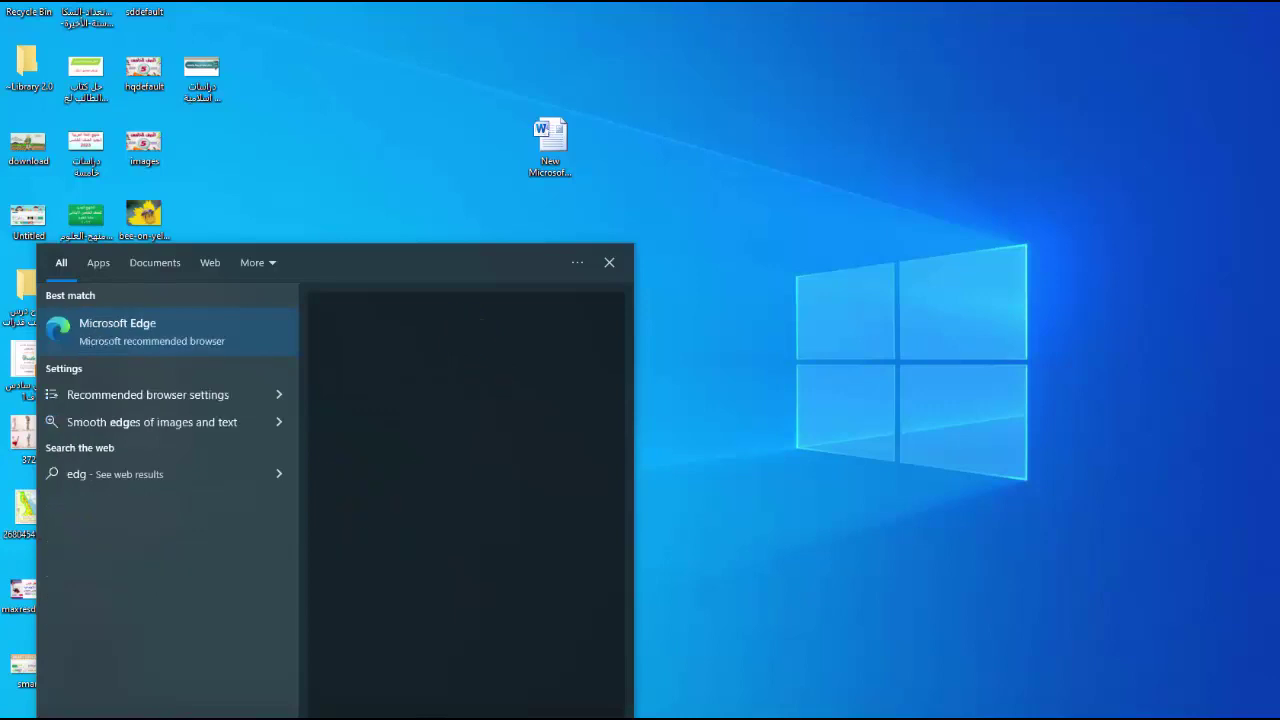
{"action": "right_click", "coordinate": [148, 329]}
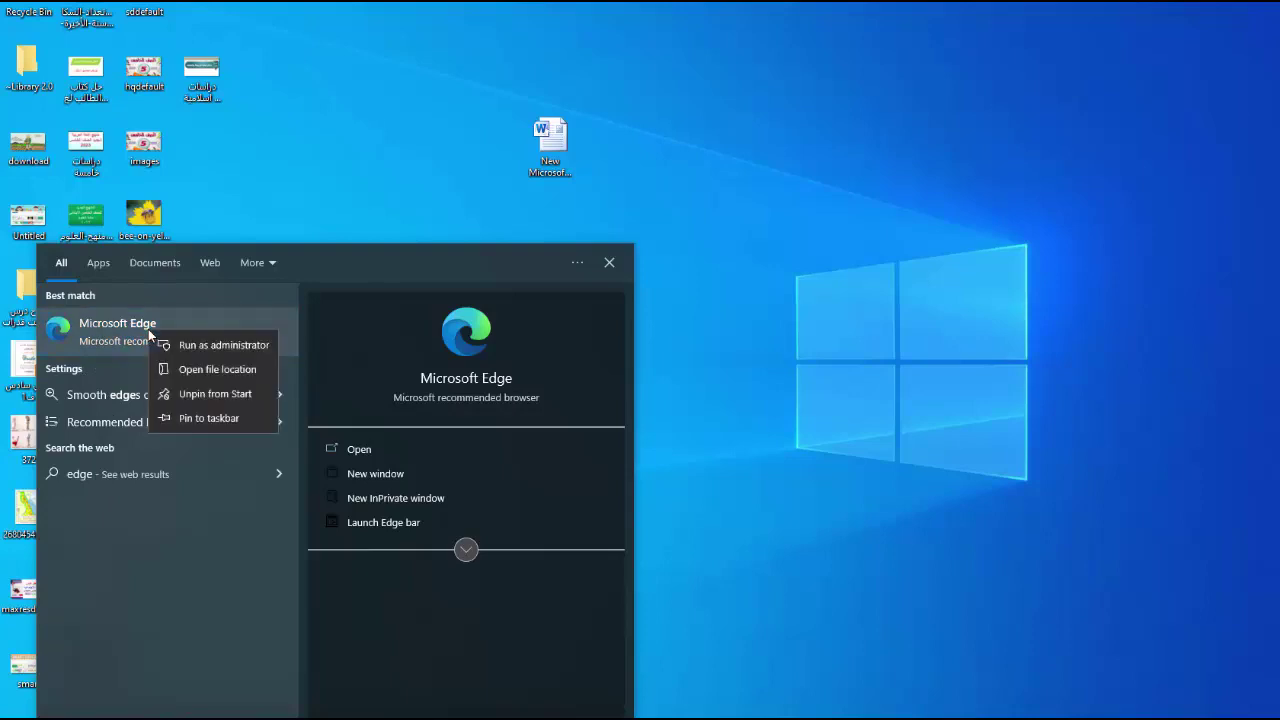
{"action": "left_click", "coordinate": [217, 419]}
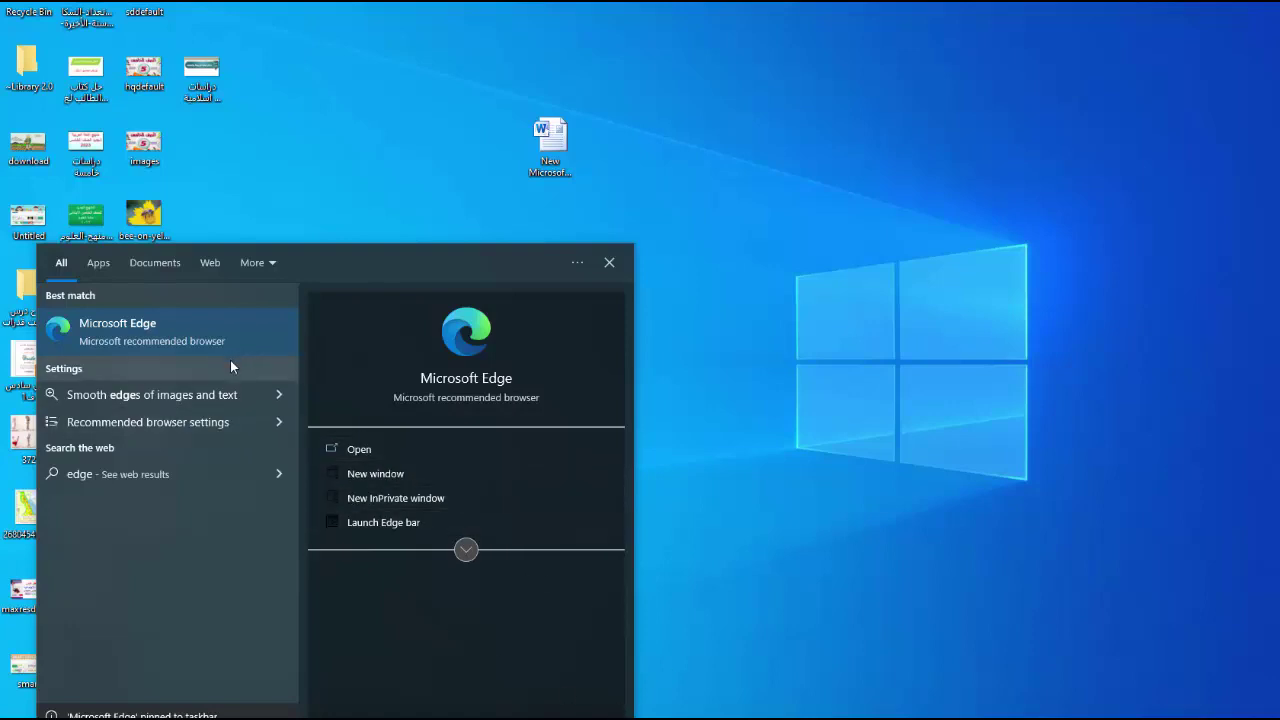
Step: Unpin Microsoft Edge from Start, pin it there again, and check the pinned tiles
{"action": "right_click", "coordinate": [160, 336]}
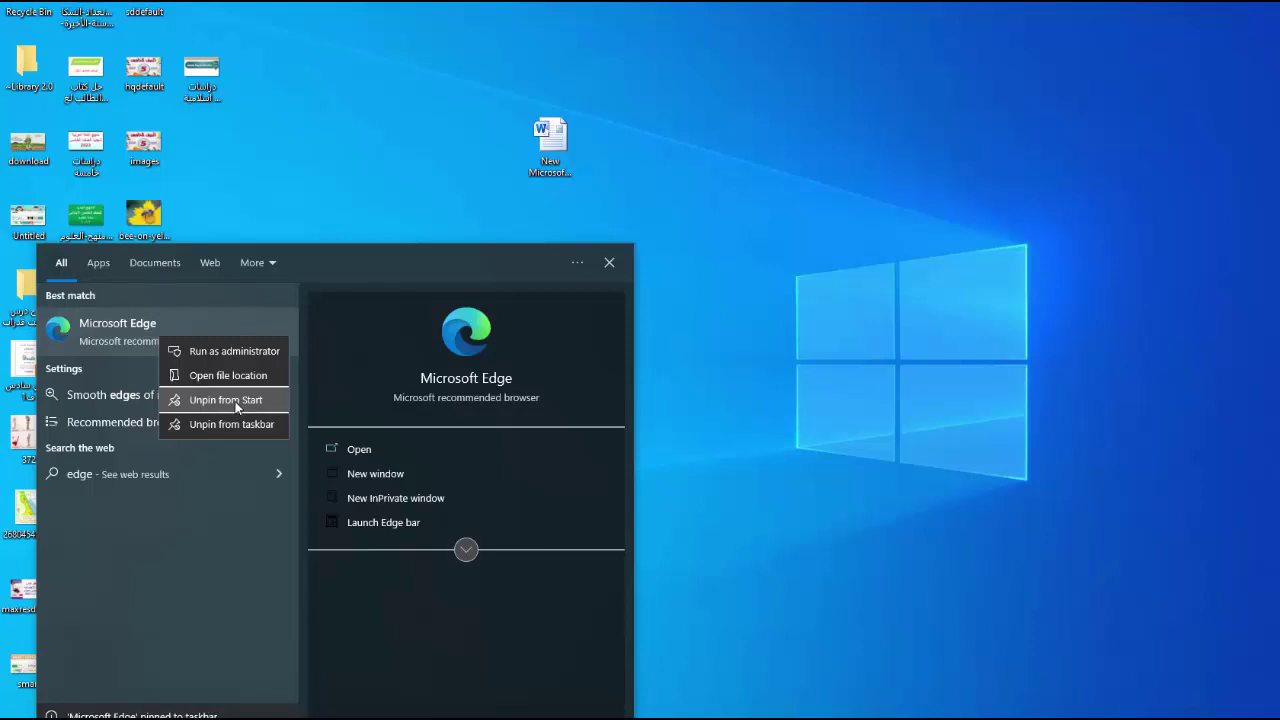
{"action": "left_click", "coordinate": [235, 401]}
{"action": "right_click", "coordinate": [135, 322]}
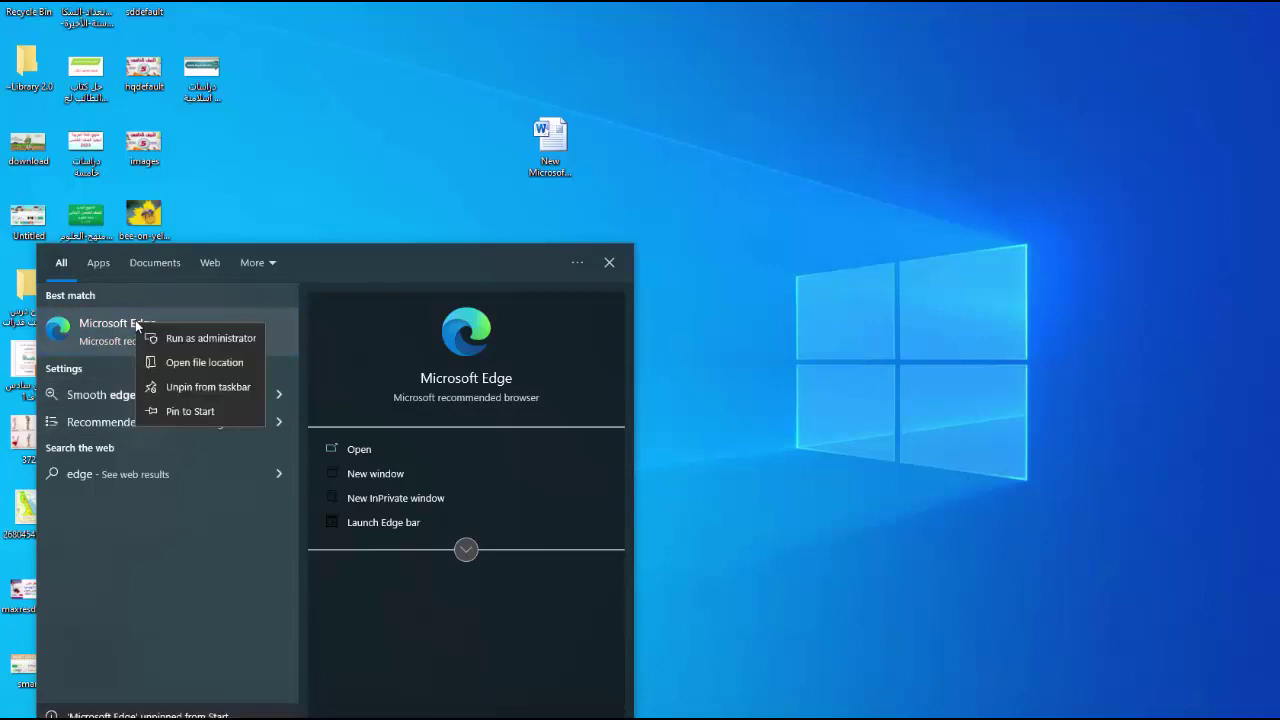
{"action": "left_click", "coordinate": [189, 412]}
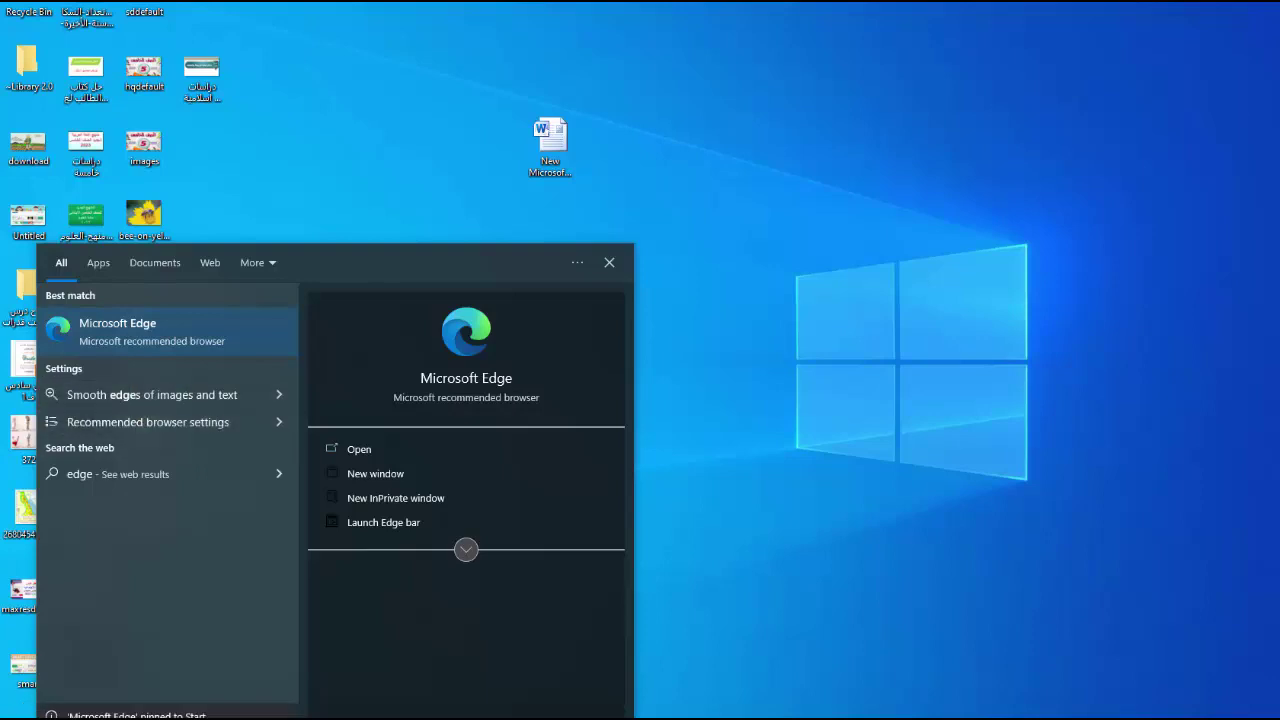
{"action": "key", "text": "super"}
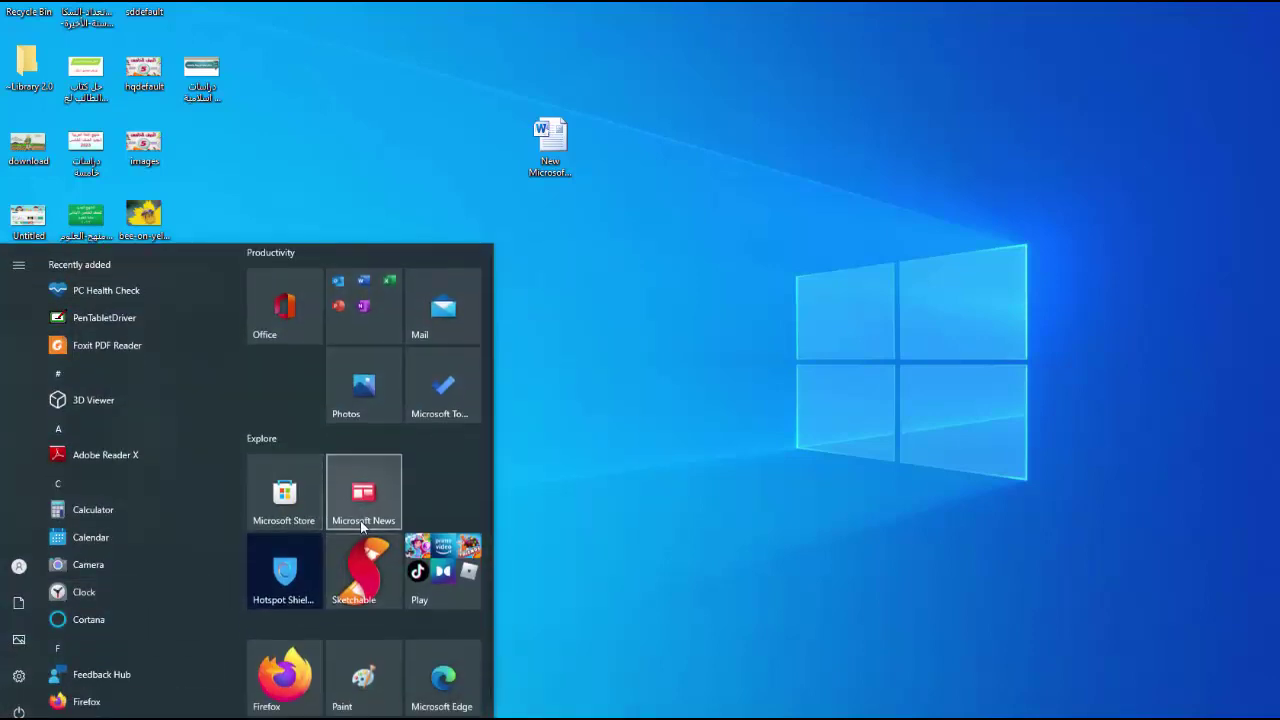
{"action": "scroll", "coordinate": [362, 560], "scroll_direction": "down", "scroll_amount": 1}
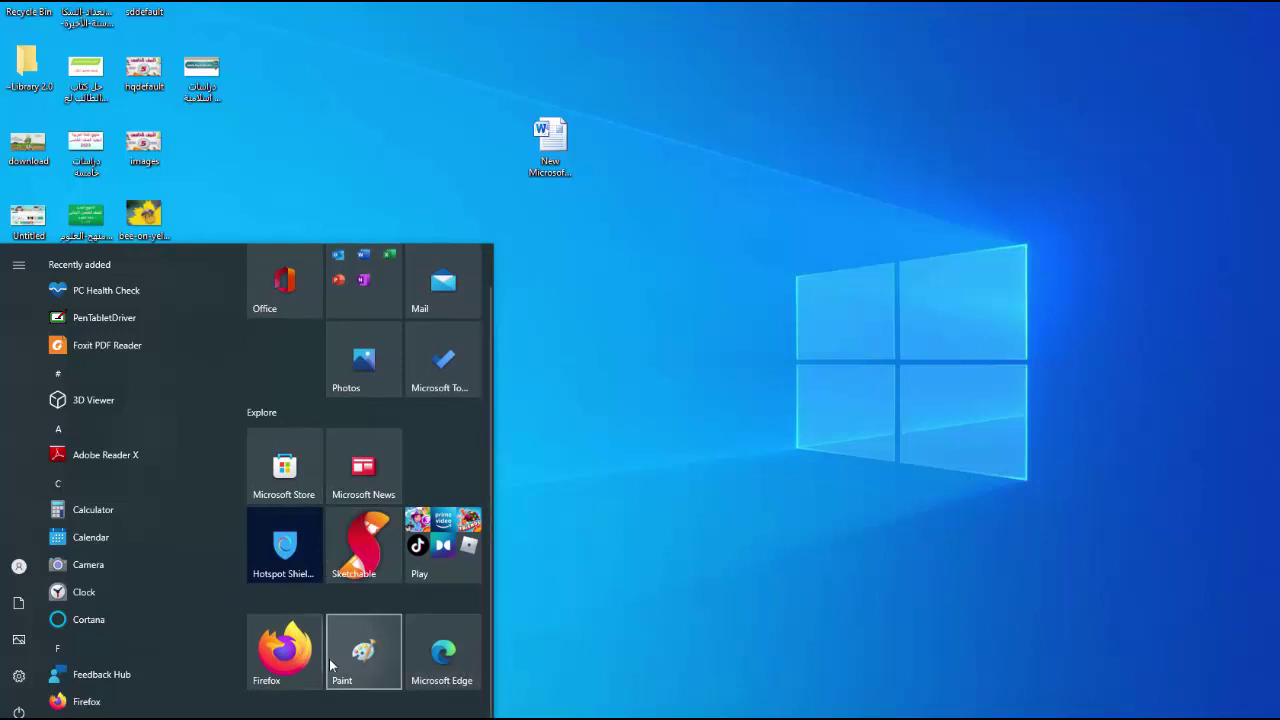
{"action": "mouse_move", "coordinate": [336, 604]}
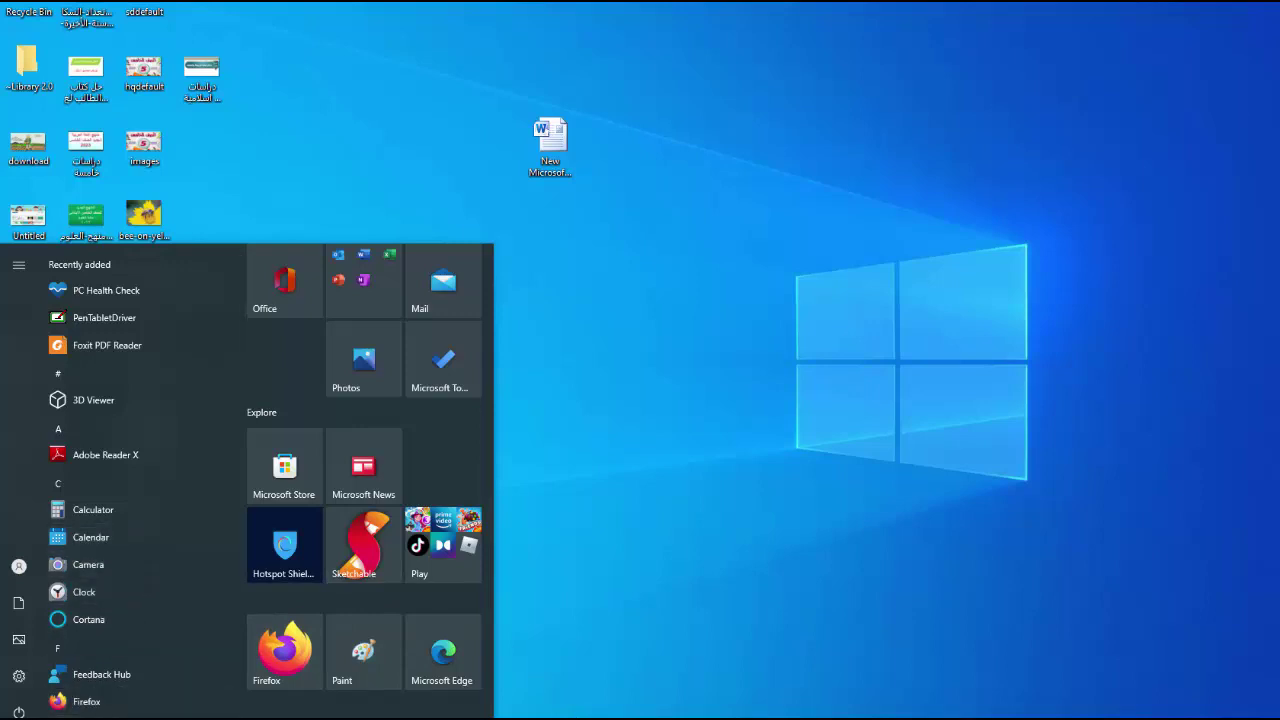
Step: Search Windows for "powe" and pin Microsoft PowerPoint 2010 to the taskbar
{"action": "key", "text": "super+s"}
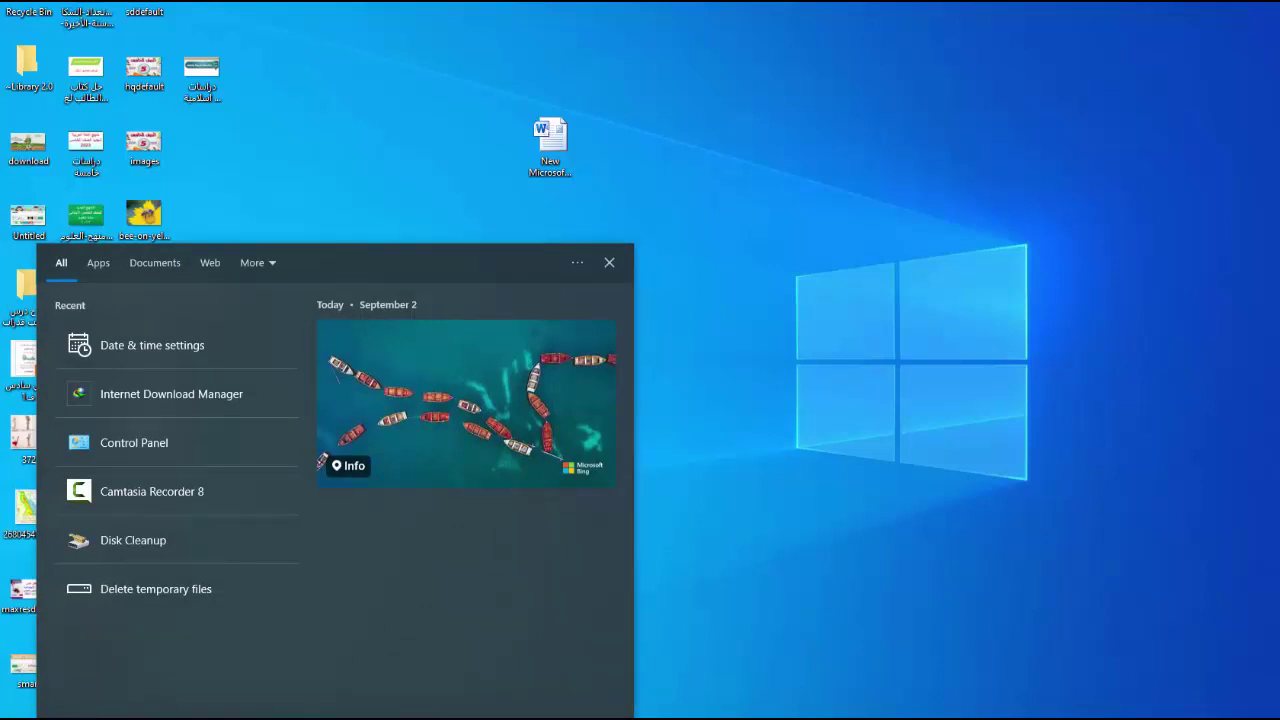
{"action": "type", "text": "p"}
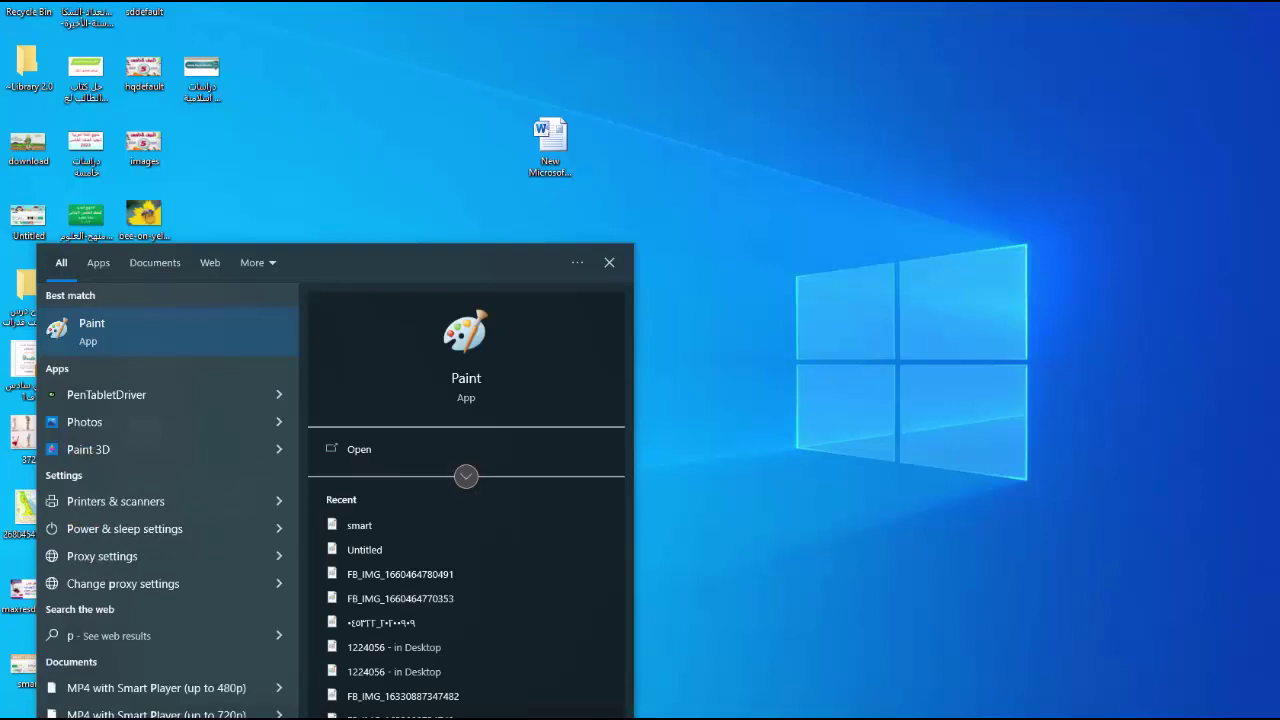
{"action": "type", "text": "owe"}
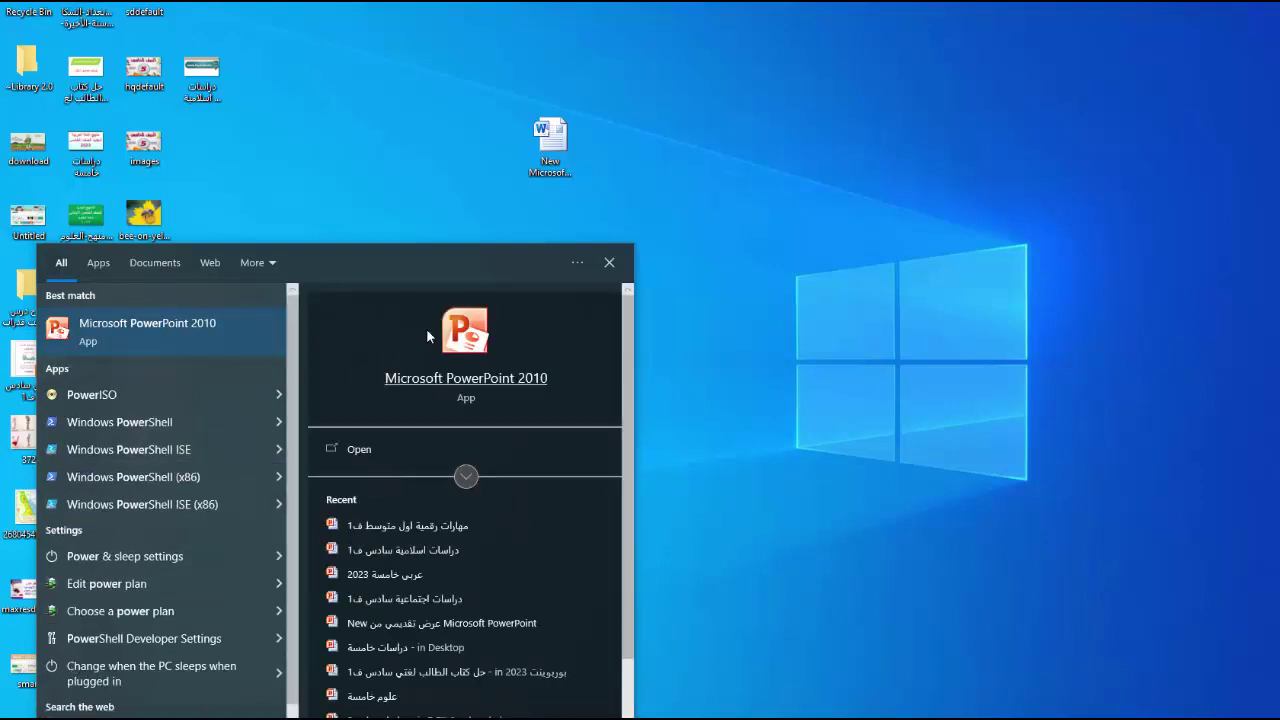
{"action": "right_click", "coordinate": [109, 330]}
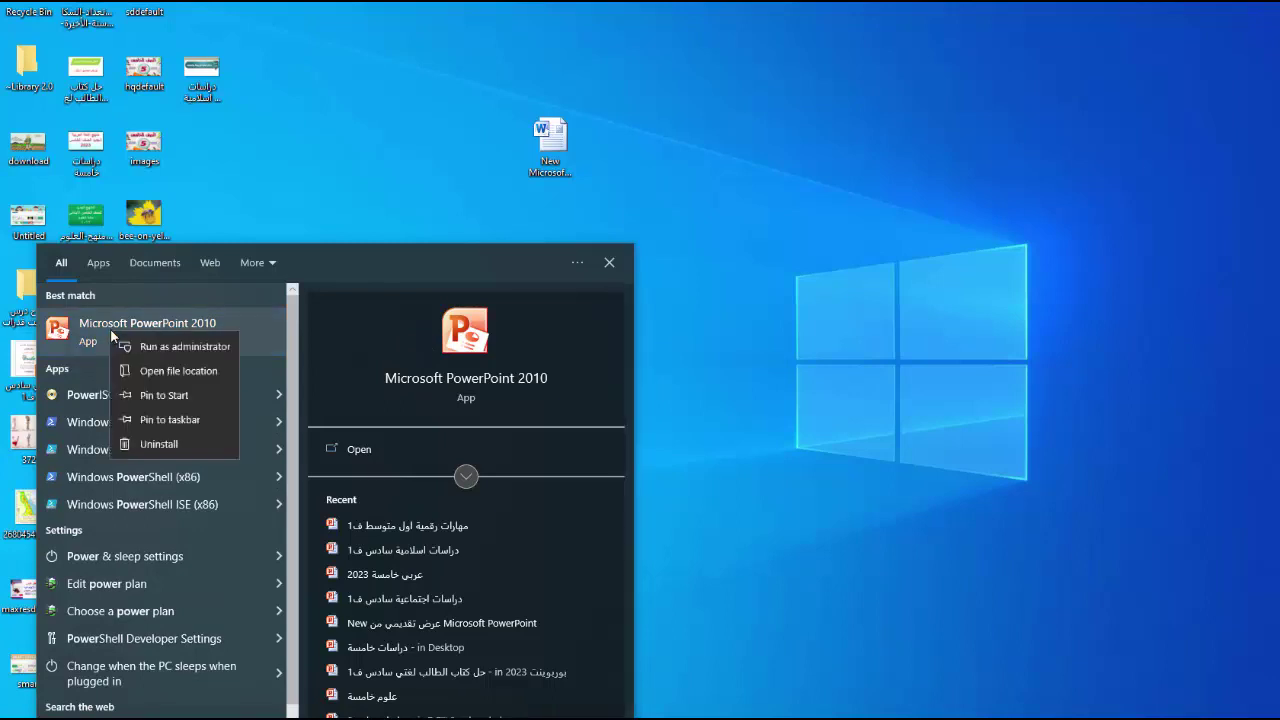
{"action": "left_click", "coordinate": [182, 416]}
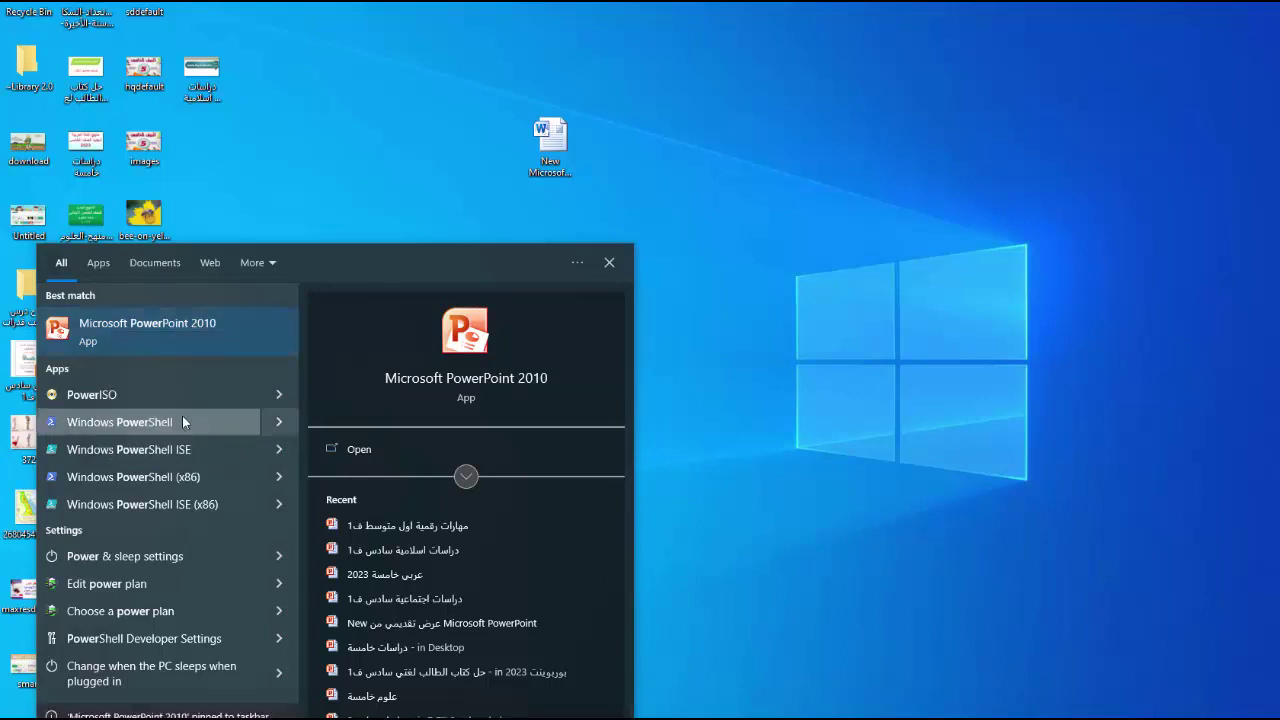
Step: Pin Microsoft PowerPoint 2010 to Start as well, and check its tile among the pinned apps
{"action": "right_click", "coordinate": [132, 329]}
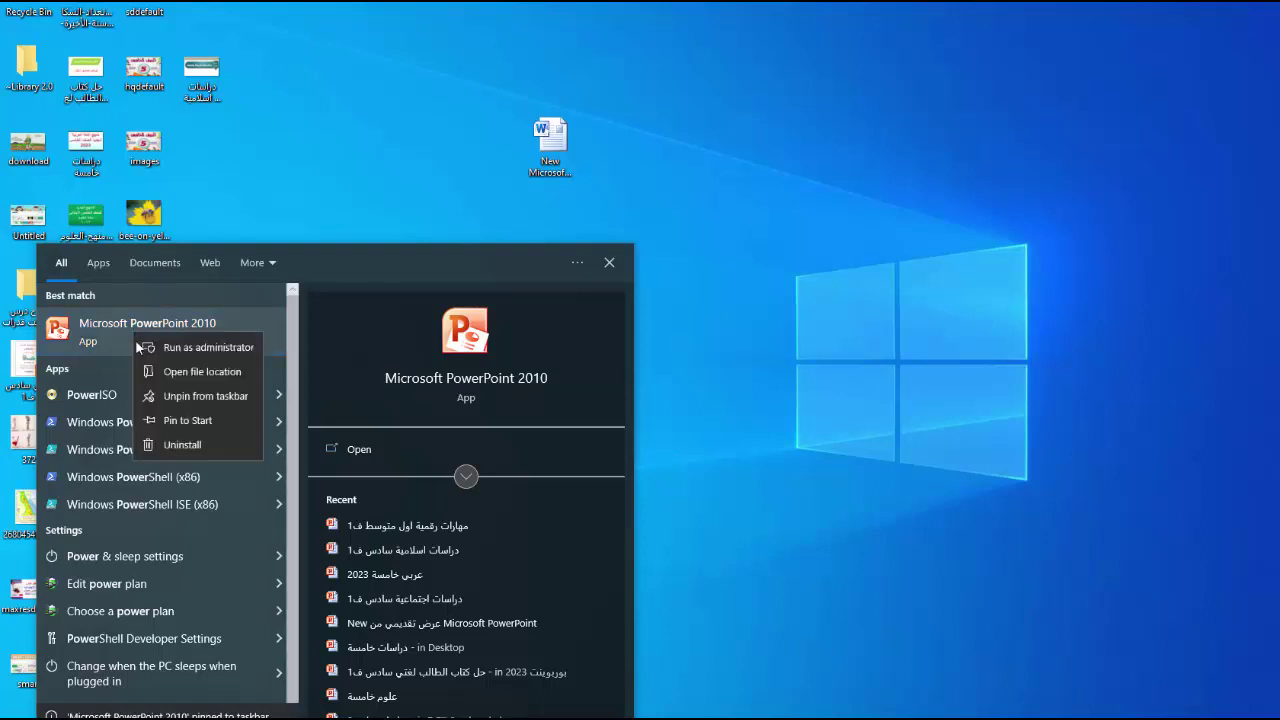
{"action": "left_click", "coordinate": [182, 421]}
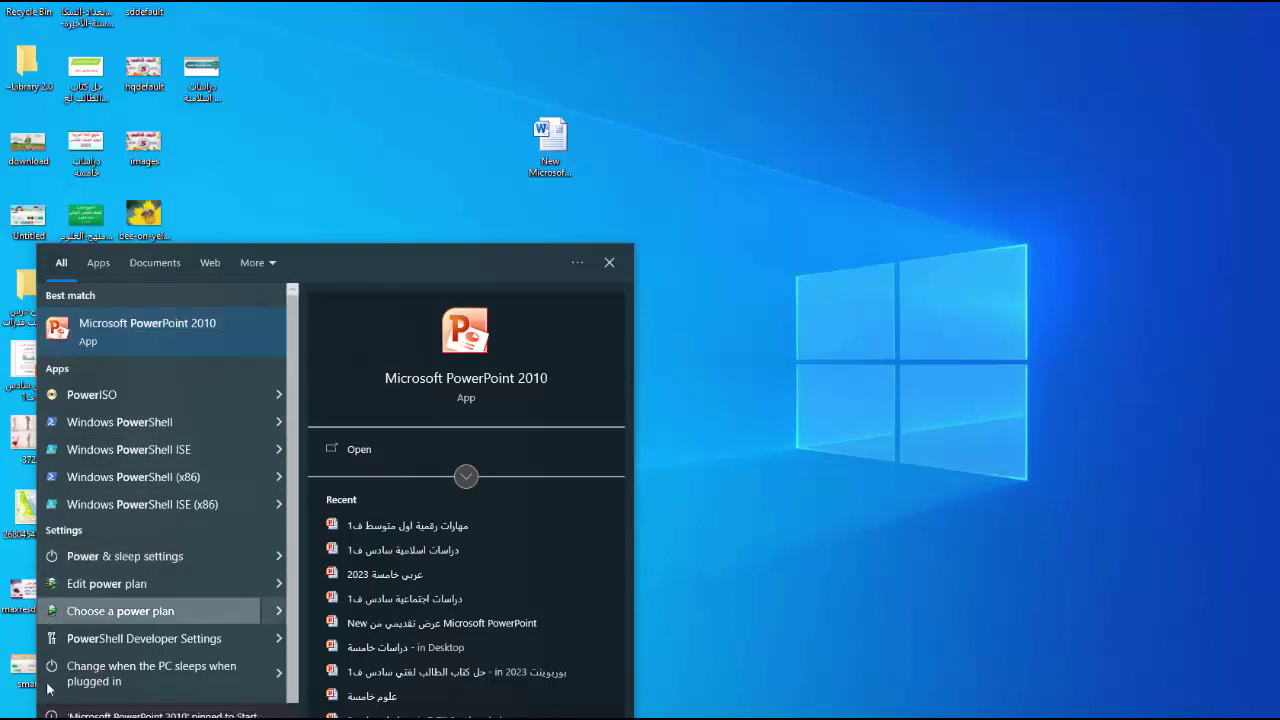
{"action": "left_click", "coordinate": [1011, 564]}
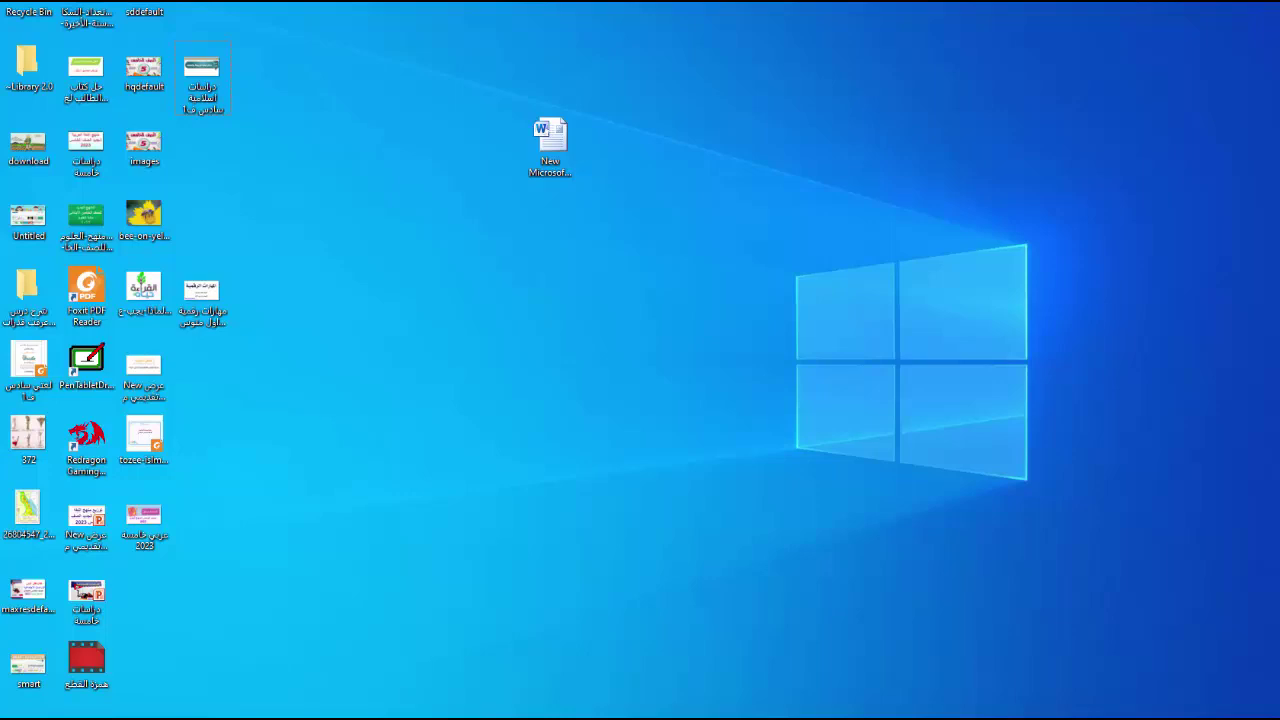
{"action": "key", "text": "super"}
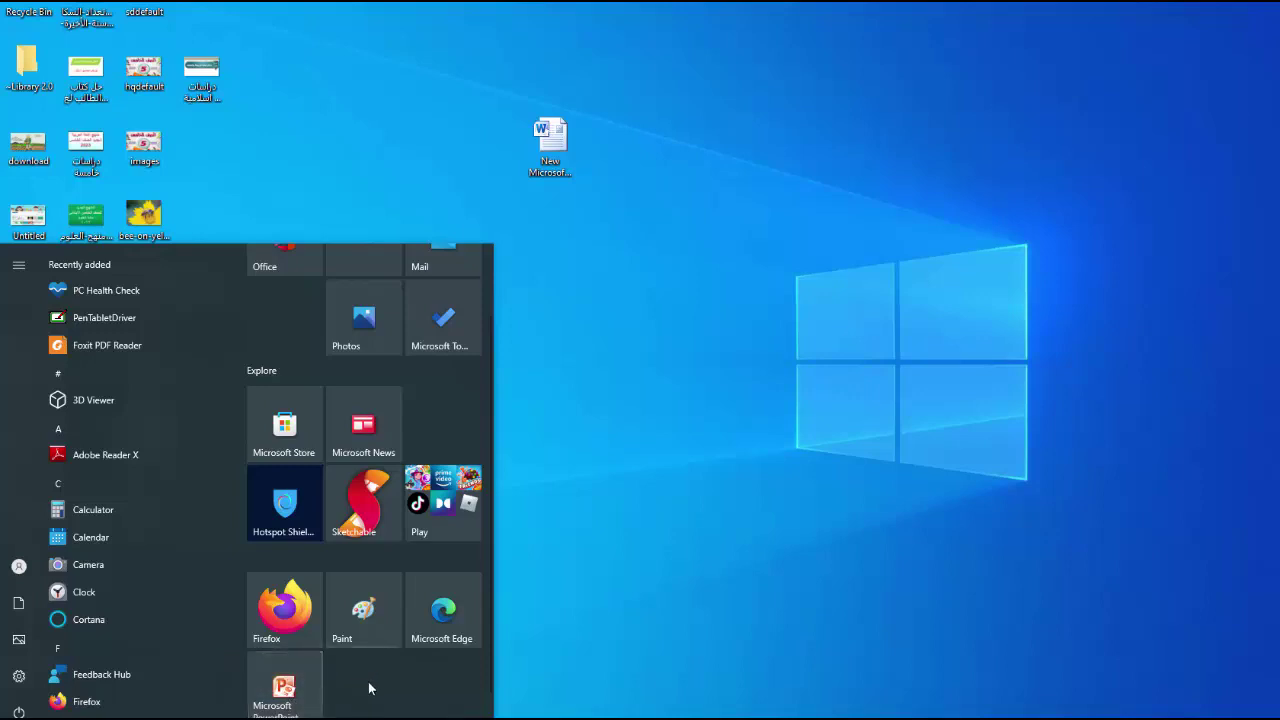
Step: Check the slide listing the main-window apps, leave the slide show, search Windows for "mic" and pin Microsoft Word 2010 to Start
{"action": "left_click", "coordinate": [620, 566]}
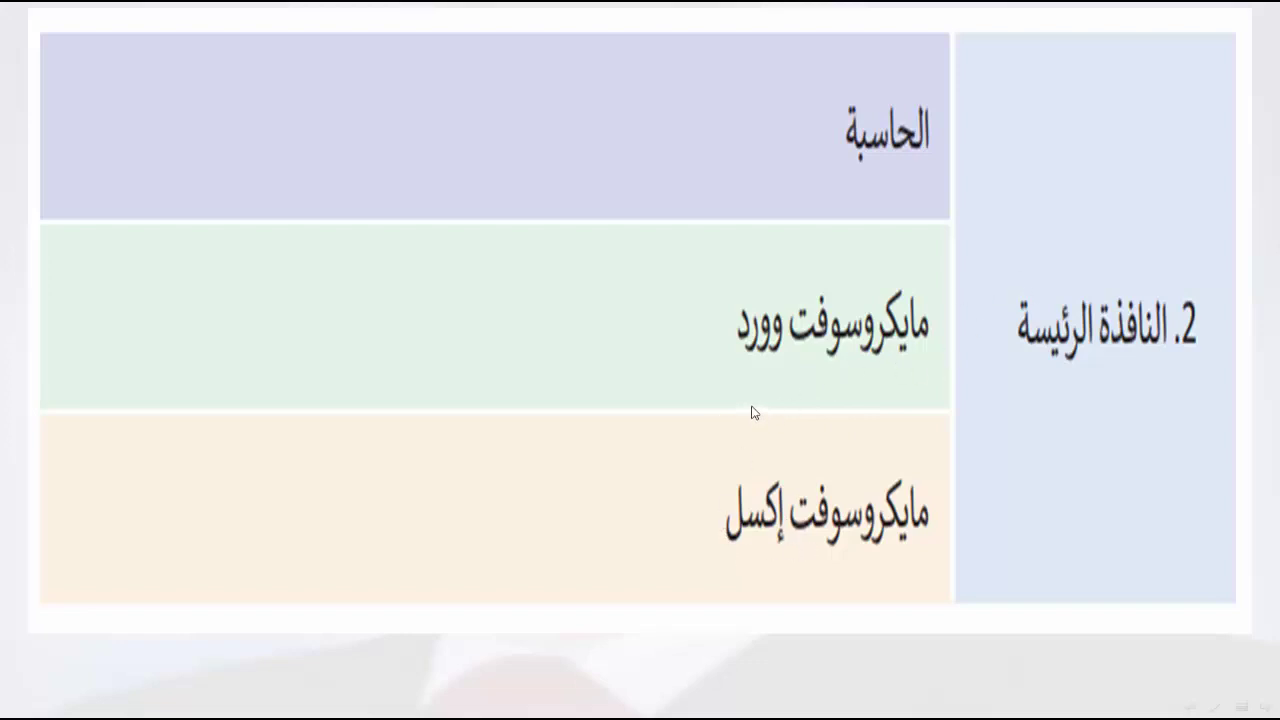
{"action": "key", "text": "Left"}
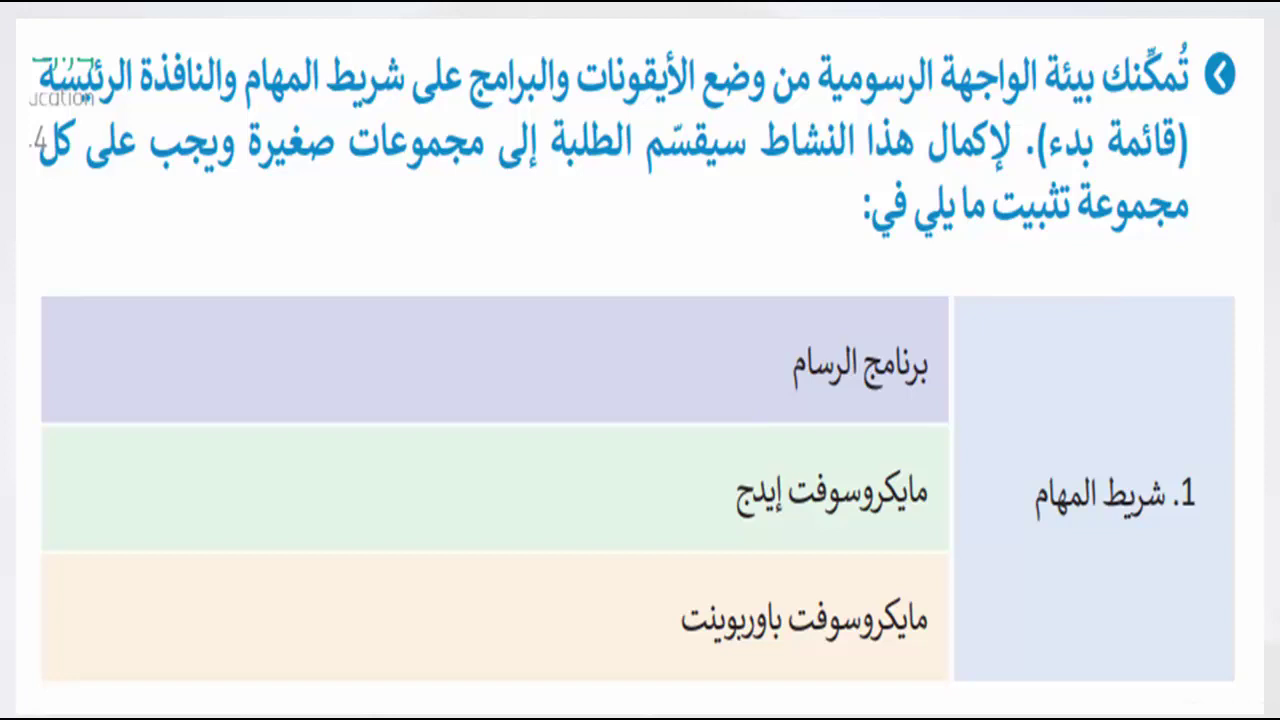
{"action": "key", "text": "Right"}
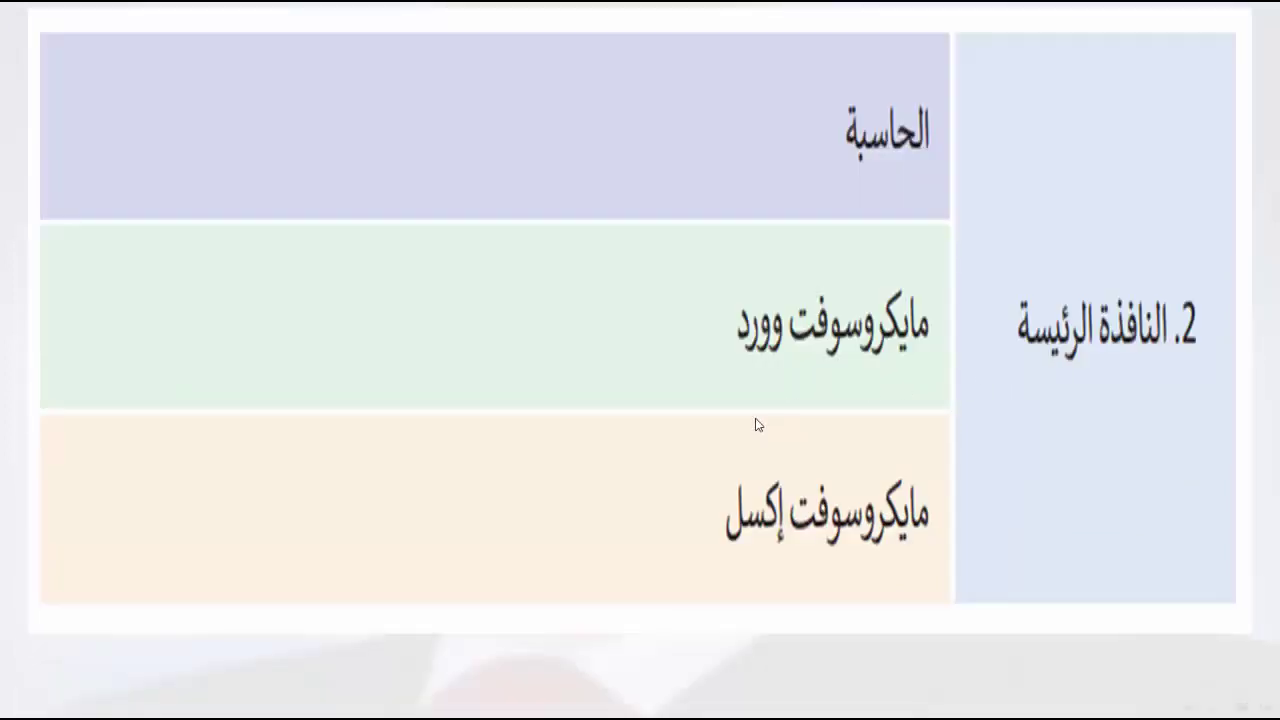
{"action": "key", "text": "Escape"}
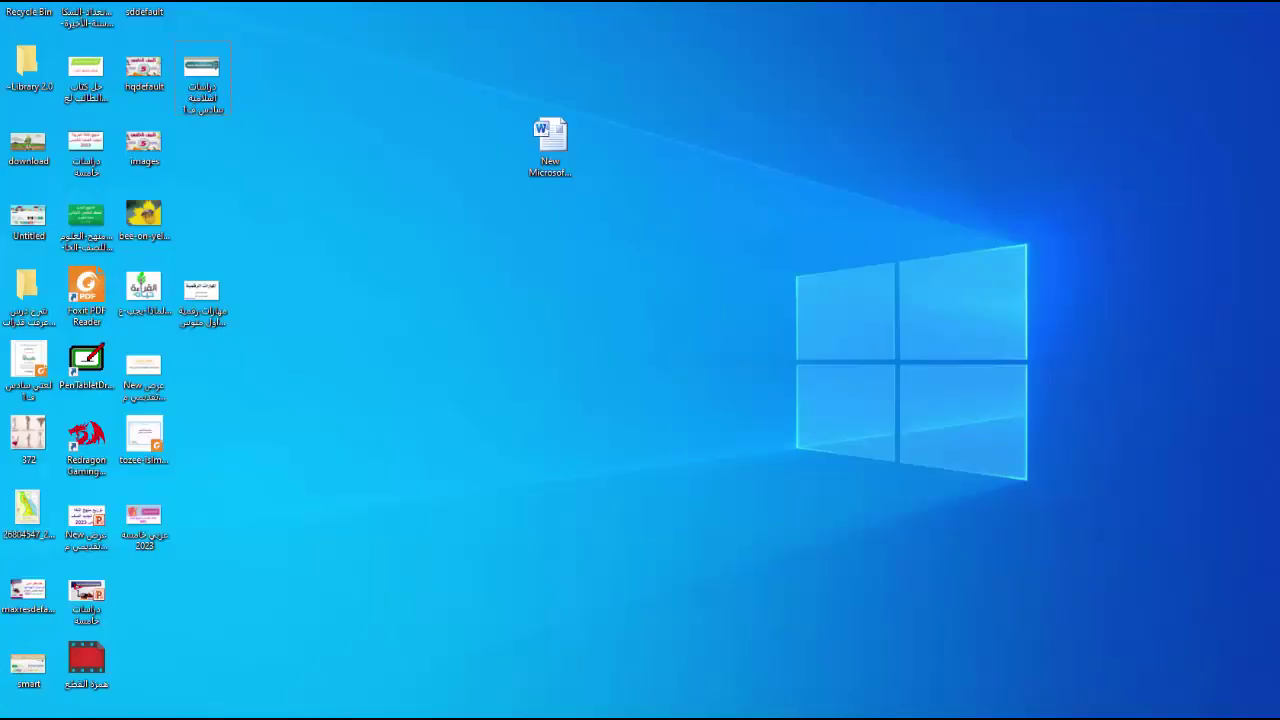
{"action": "key", "text": "super"}
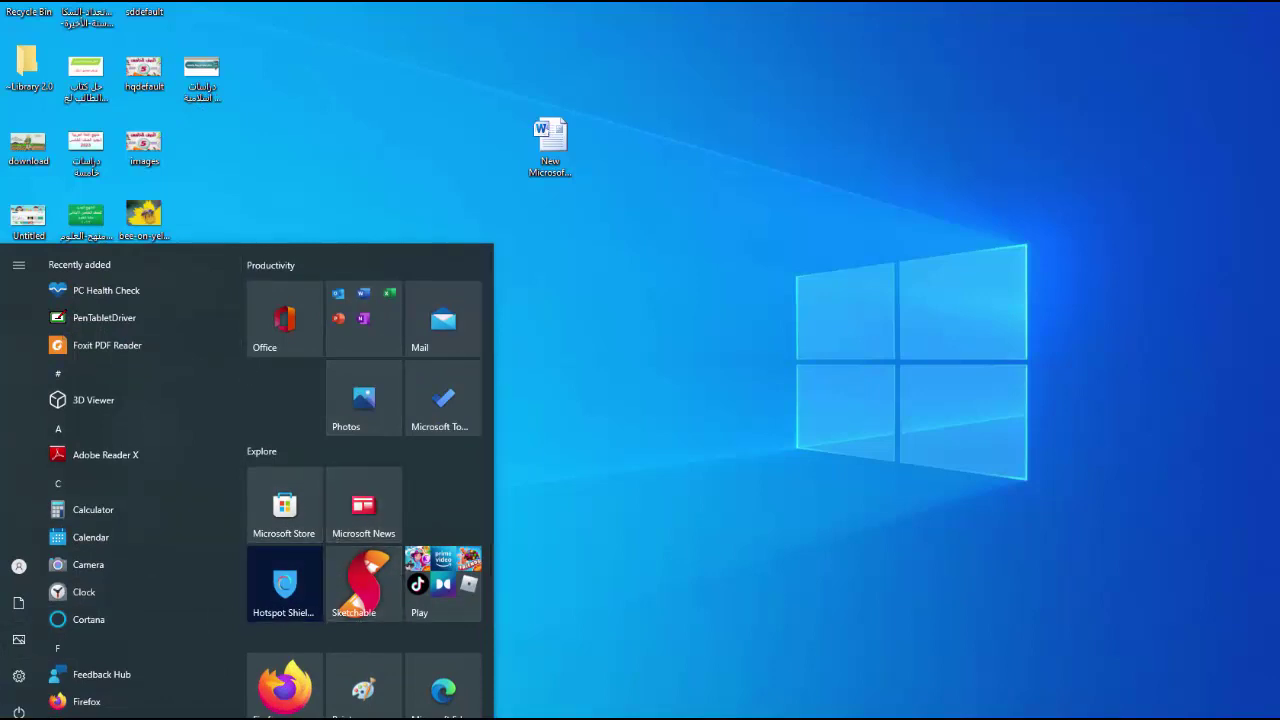
{"action": "key", "text": "super+s"}
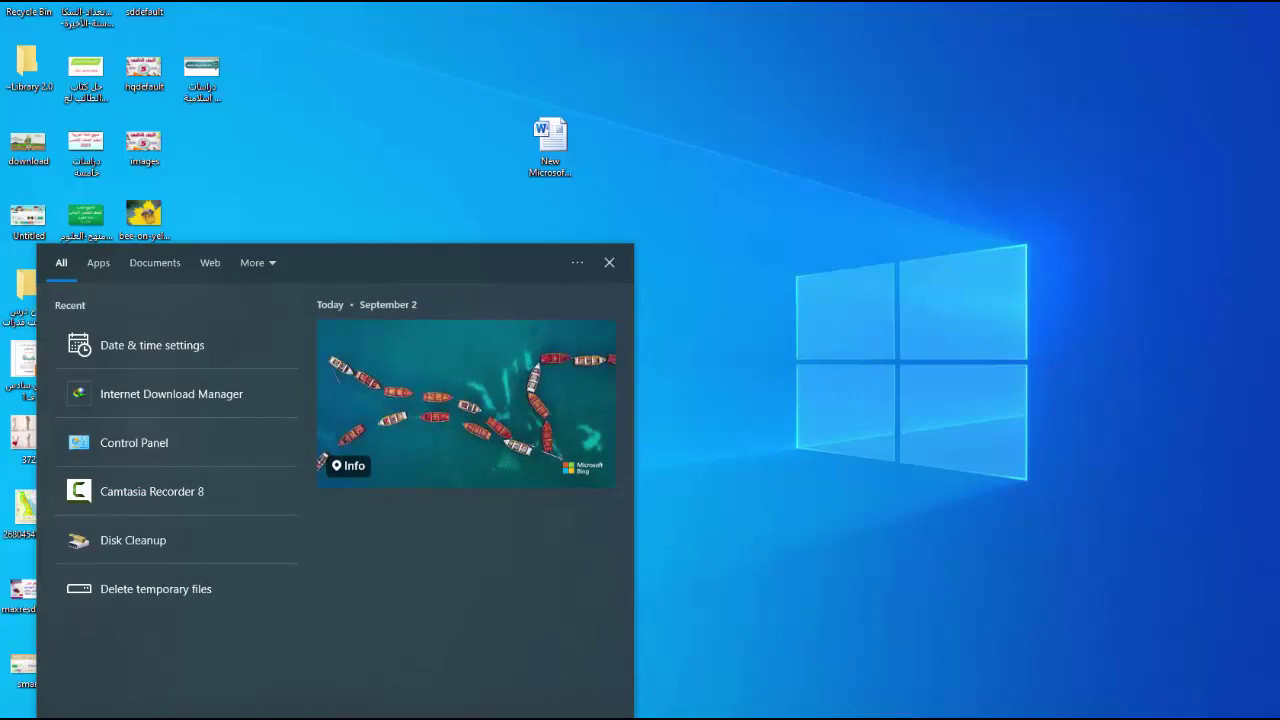
{"action": "type", "text": "mic"}
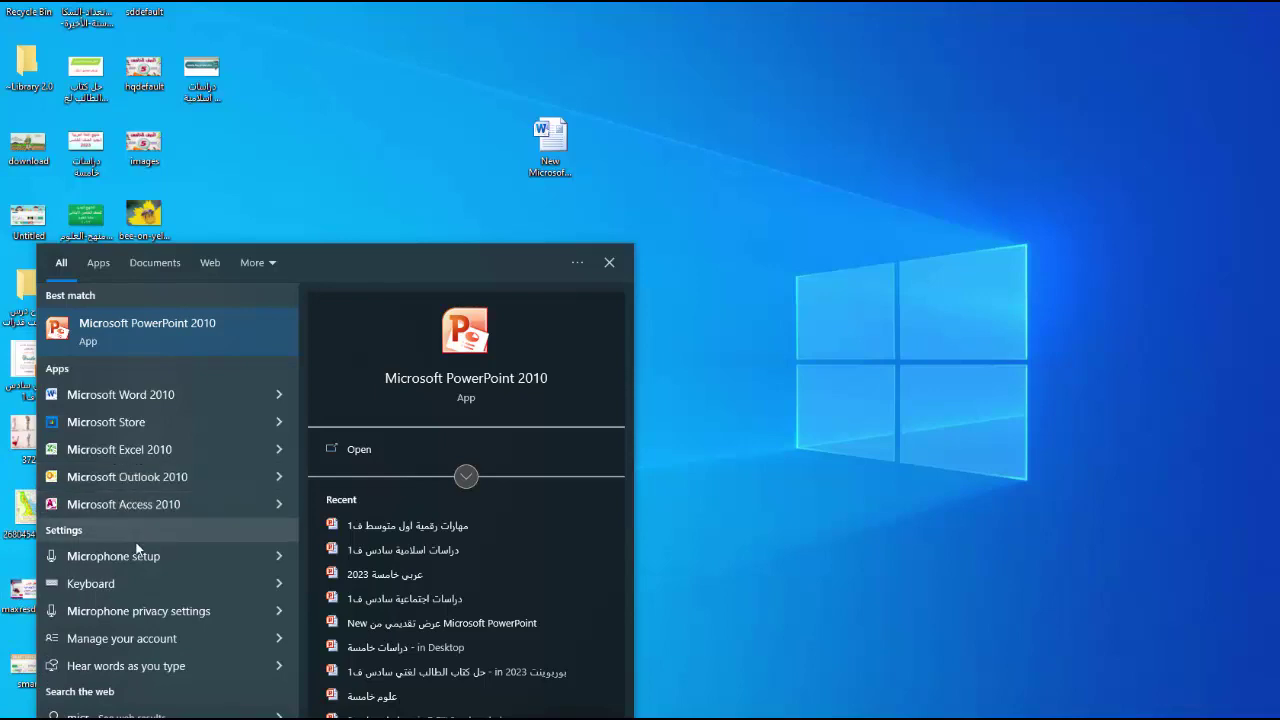
{"action": "right_click", "coordinate": [166, 398]}
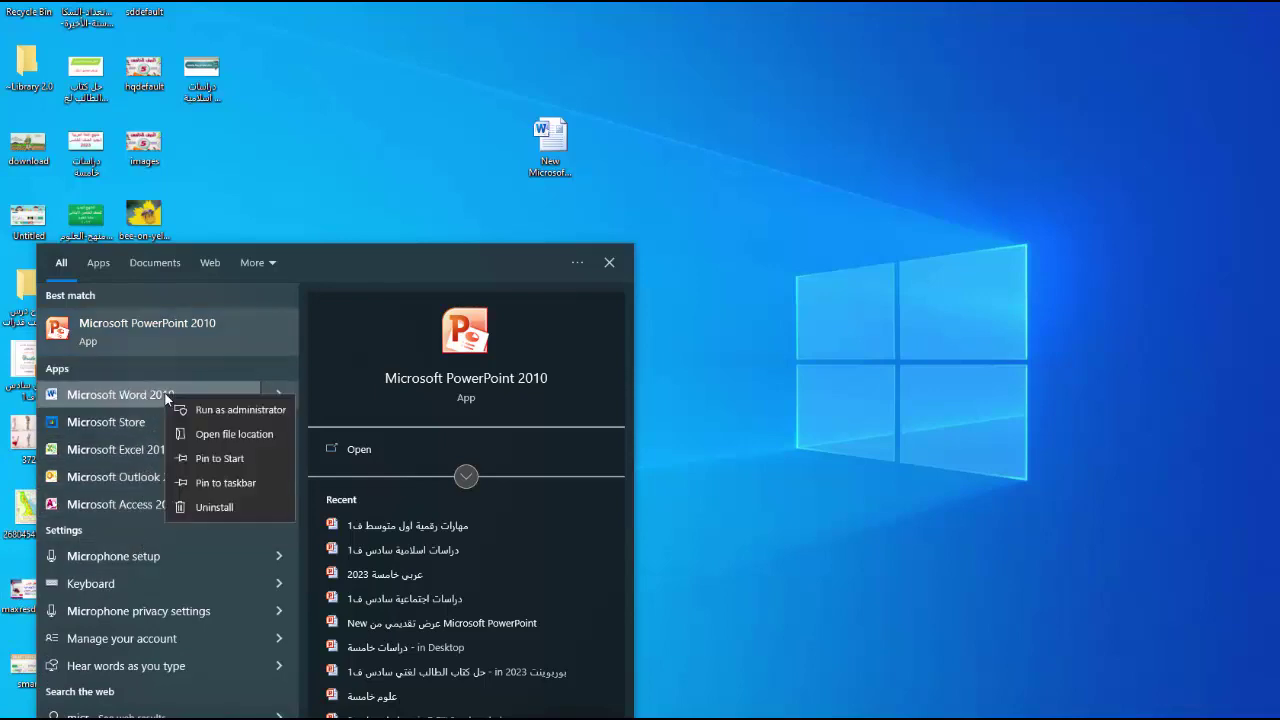
{"action": "left_click", "coordinate": [198, 458]}
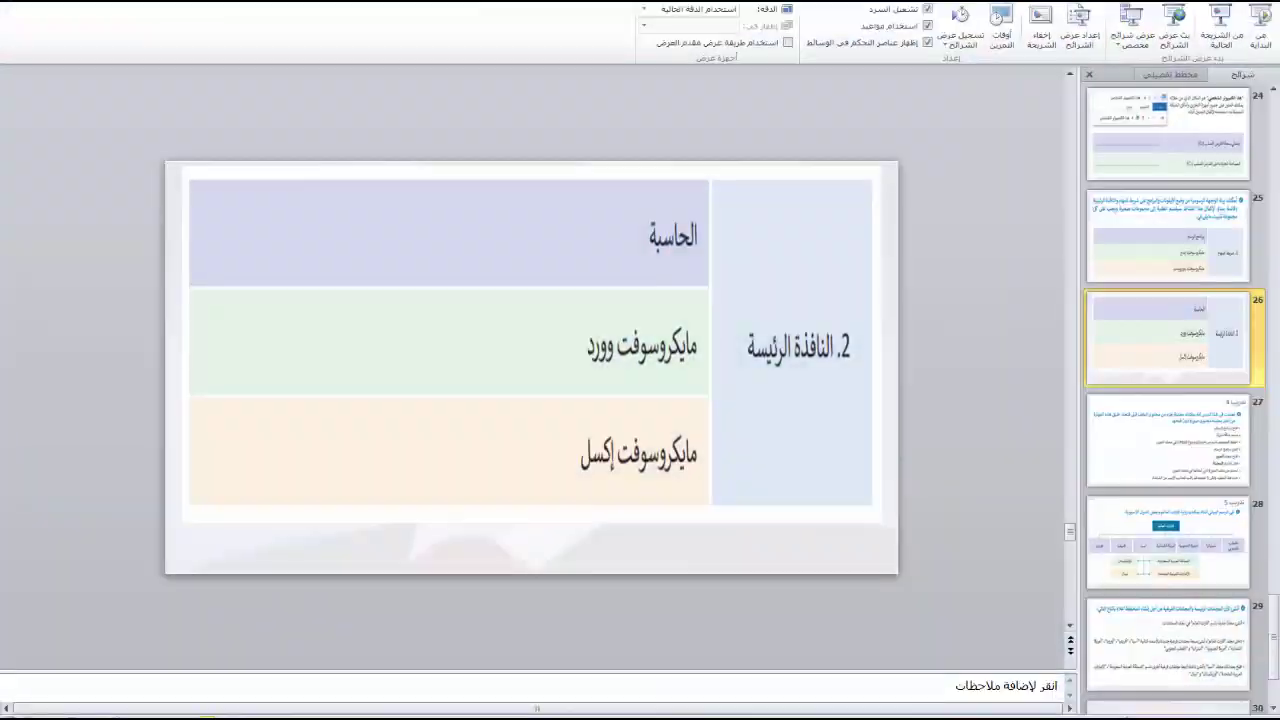
Step: From the desktop, search Windows for "الحاسبة"
{"action": "key", "text": "super+d"}
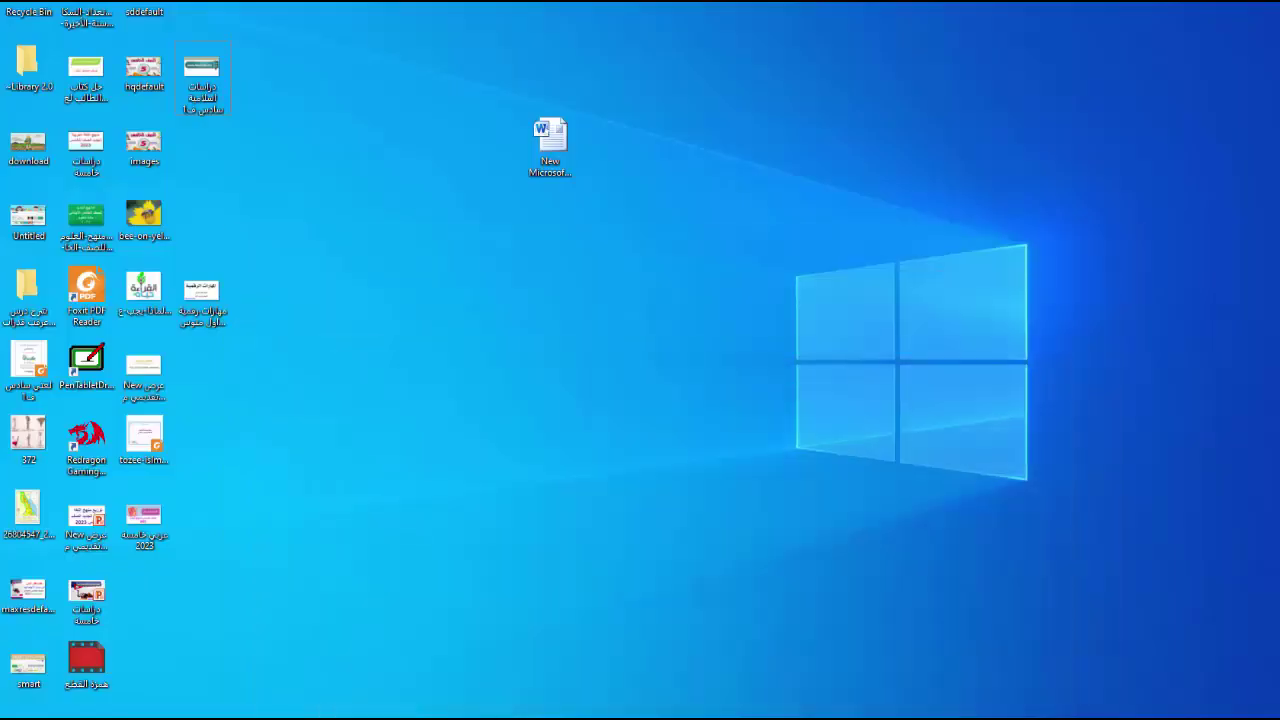
{"action": "key", "text": "super+s"}
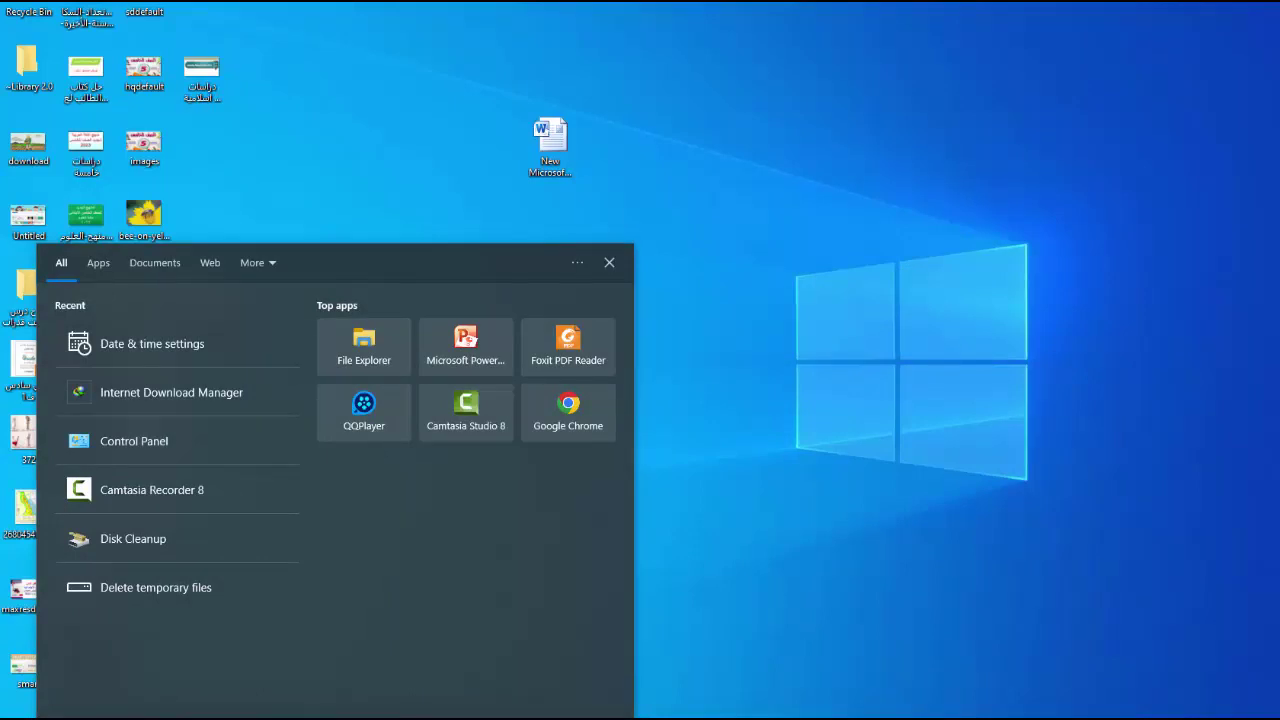
{"action": "type", "text": "ال"}
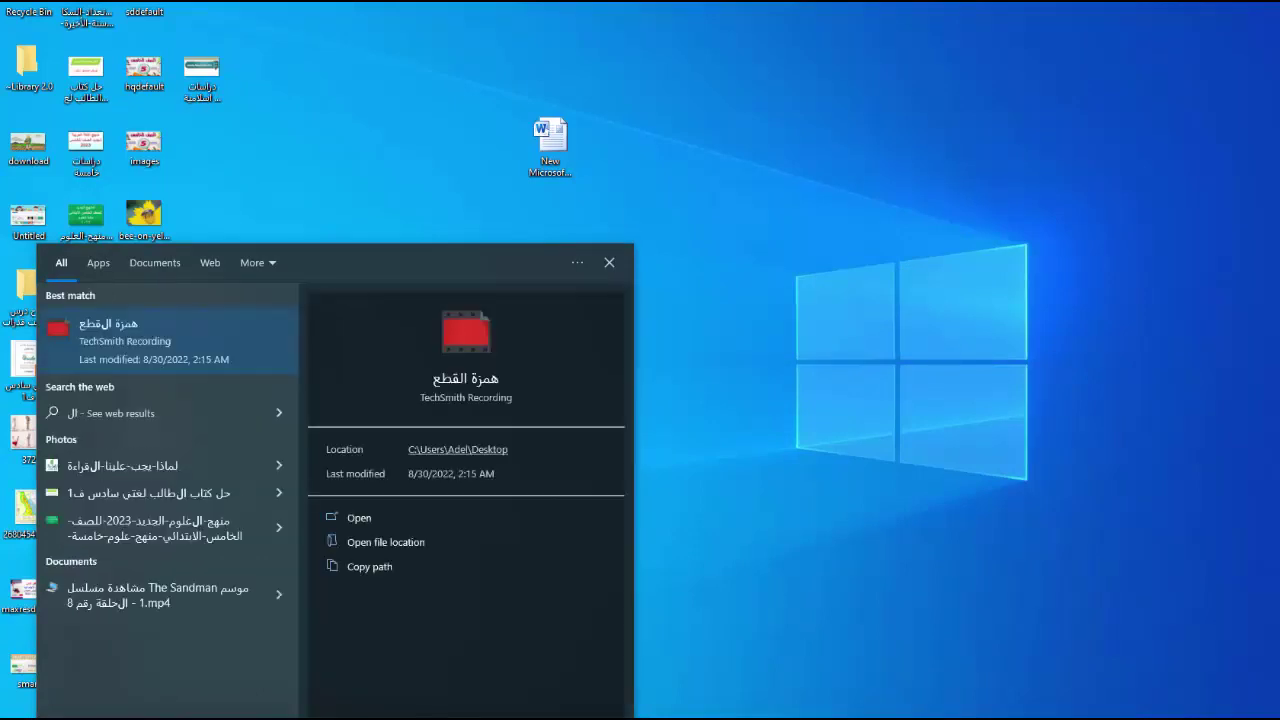
{"action": "type", "text": "جا"}
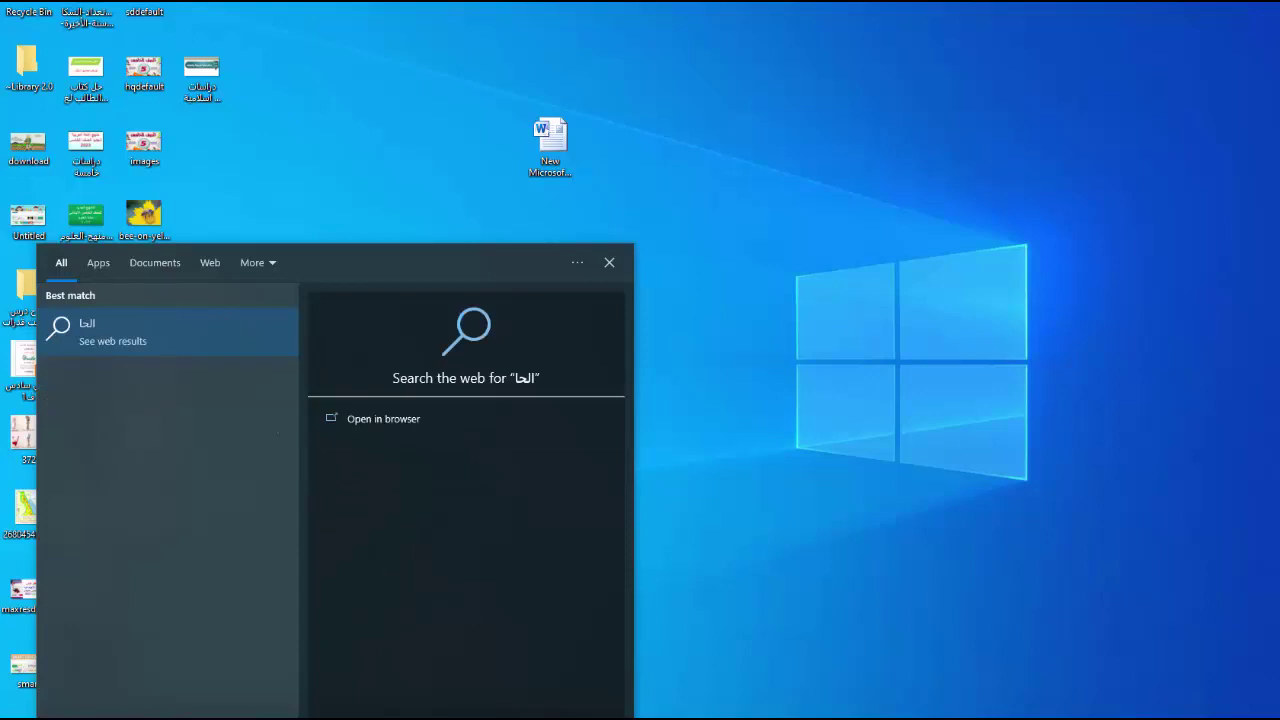
{"action": "type", "text": "سبة"}
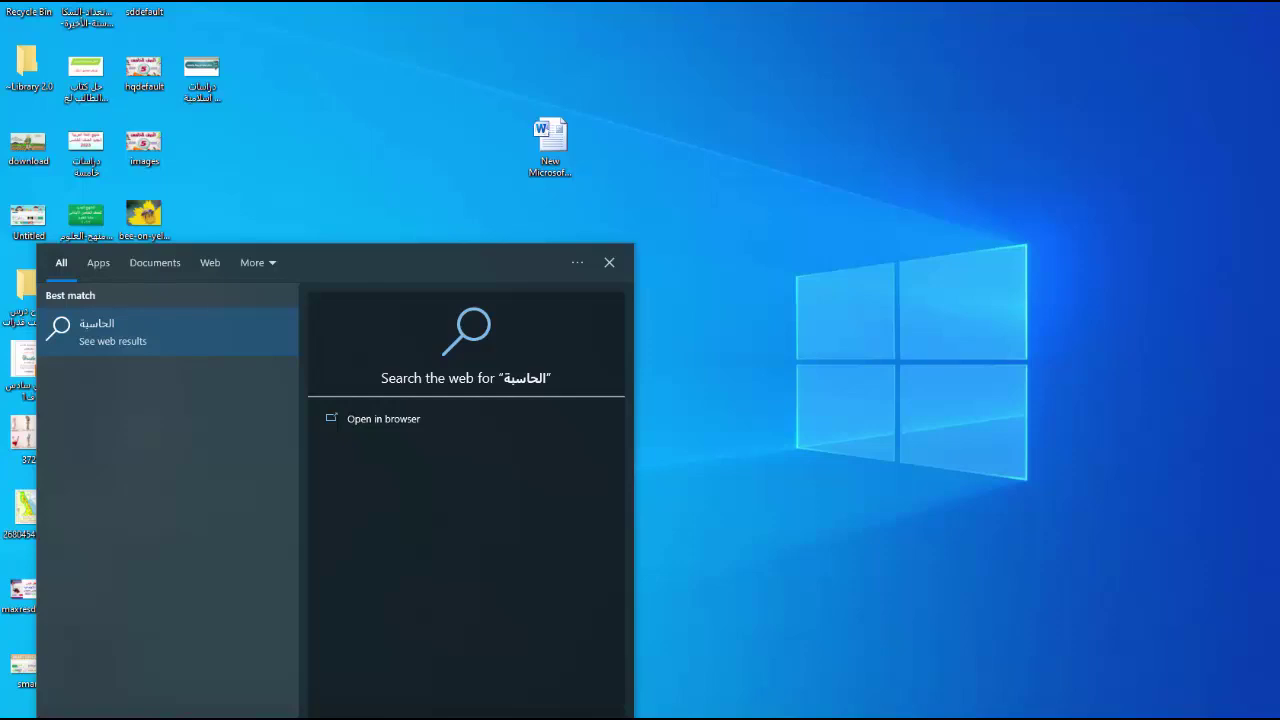
Step: Replace the search text with "ؤشم", pin Calculator to Start, and check its tile among the pinned apps
{"action": "type", "text": "ؤش"}
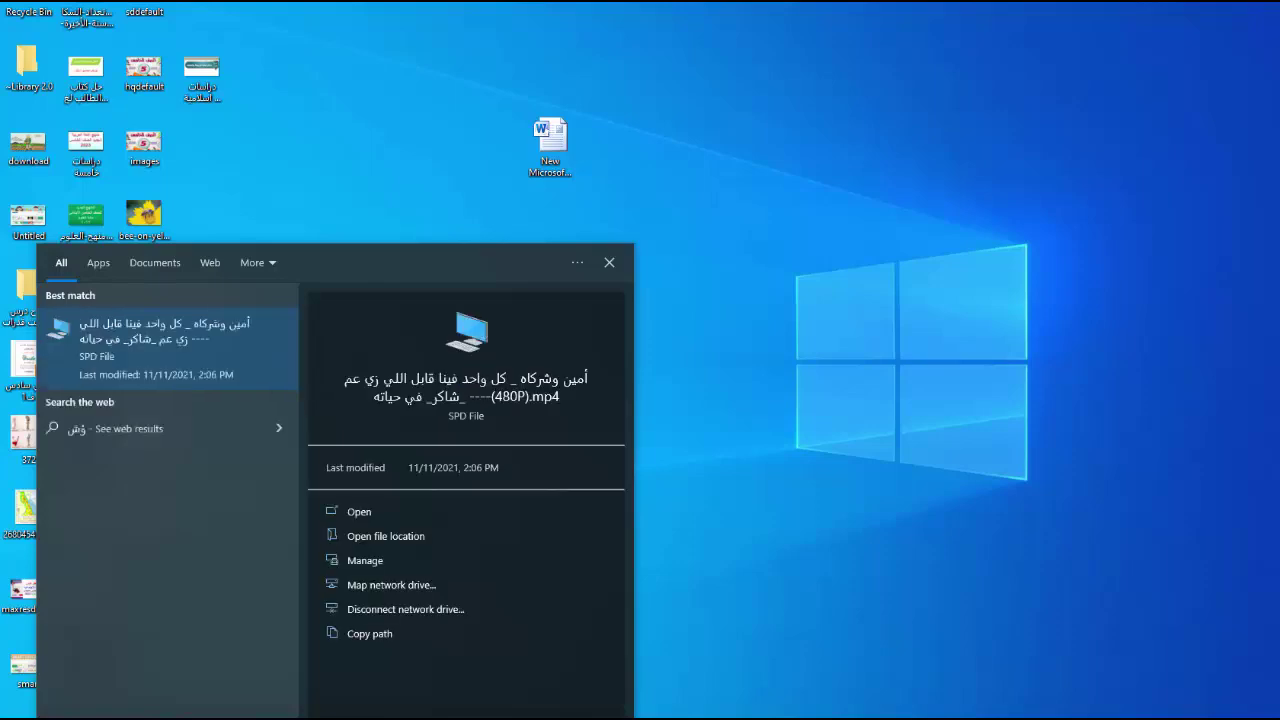
{"action": "type", "text": "م"}
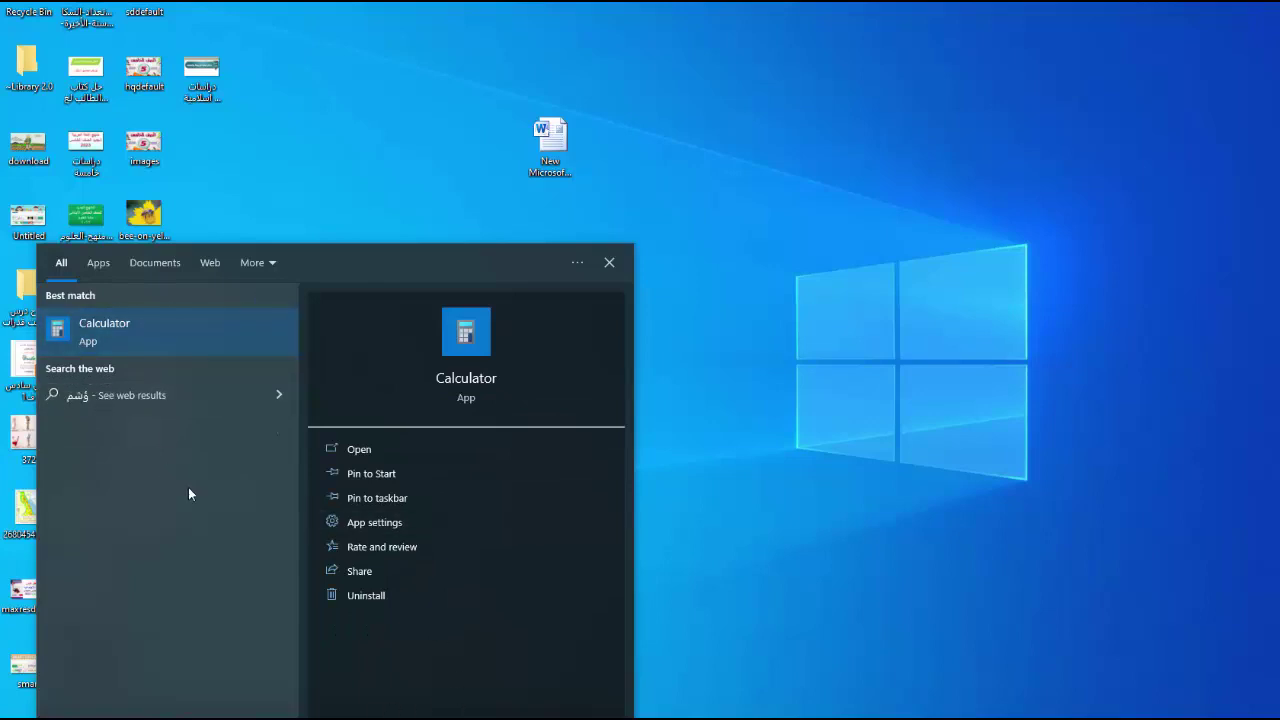
{"action": "left_click", "coordinate": [376, 474]}
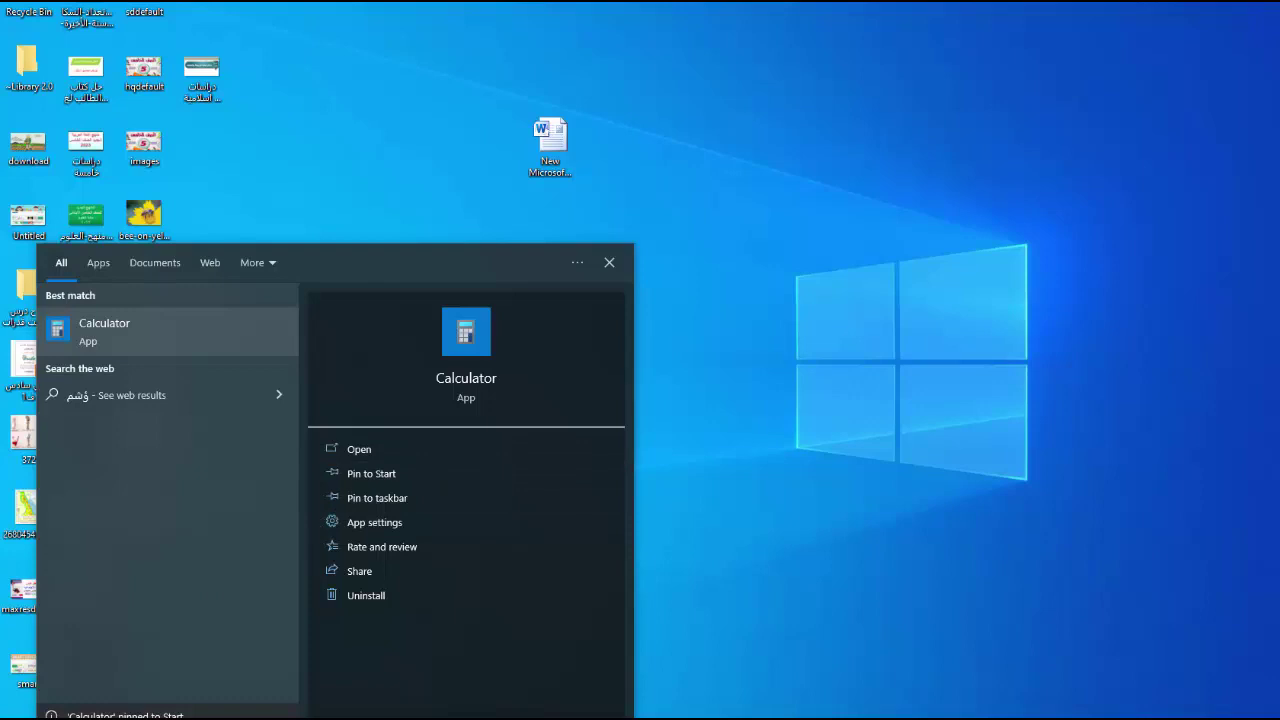
{"action": "key", "text": "Escape"}
{"action": "key", "text": "super"}
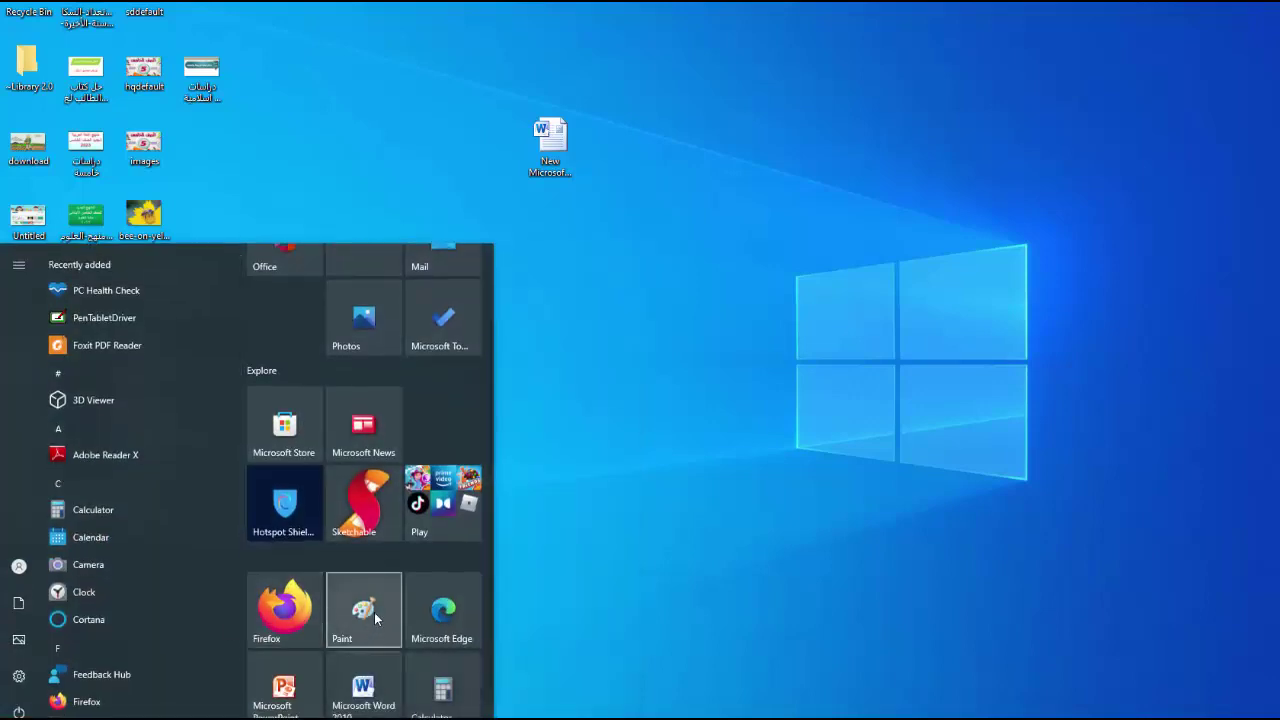
{"action": "scroll", "coordinate": [375, 618], "scroll_direction": "down", "scroll_amount": 1}
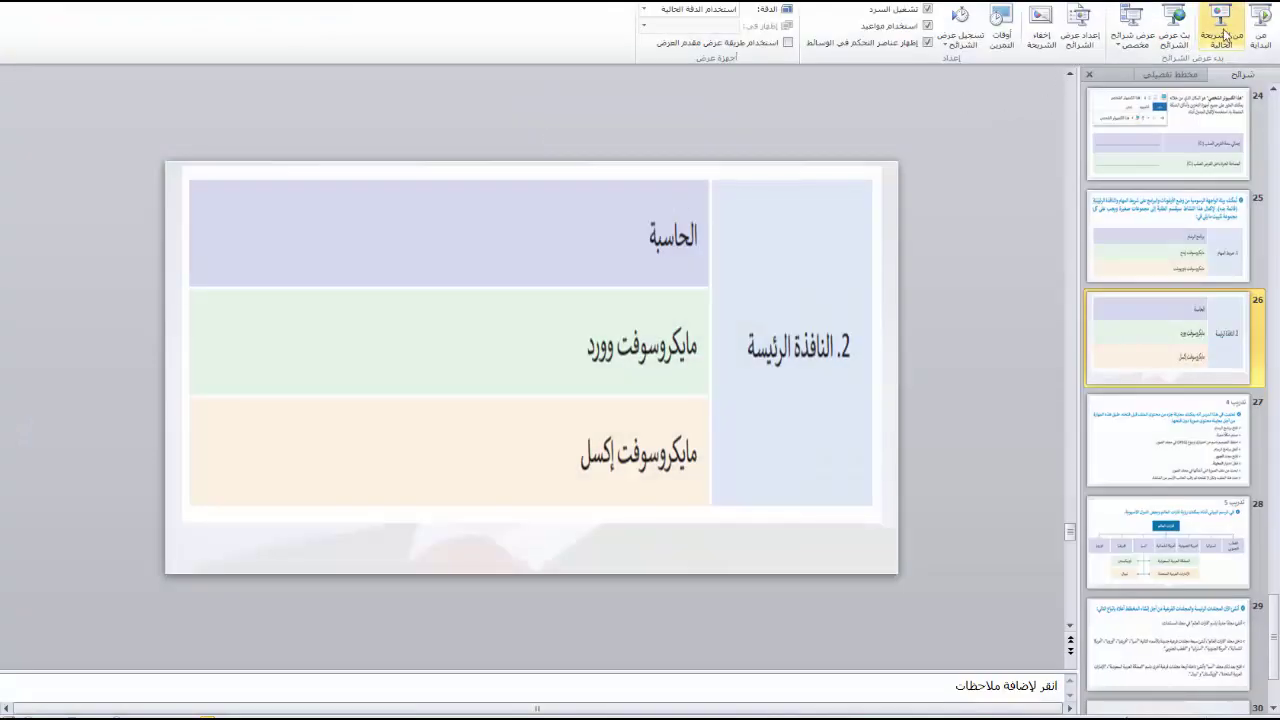
Step: Advance the slide show to the Exercise 4 slide, leave it, and switch to a blank Paint canvas
{"action": "left_click", "coordinate": [1229, 46]}
{"action": "left_click", "coordinate": [958, 366]}
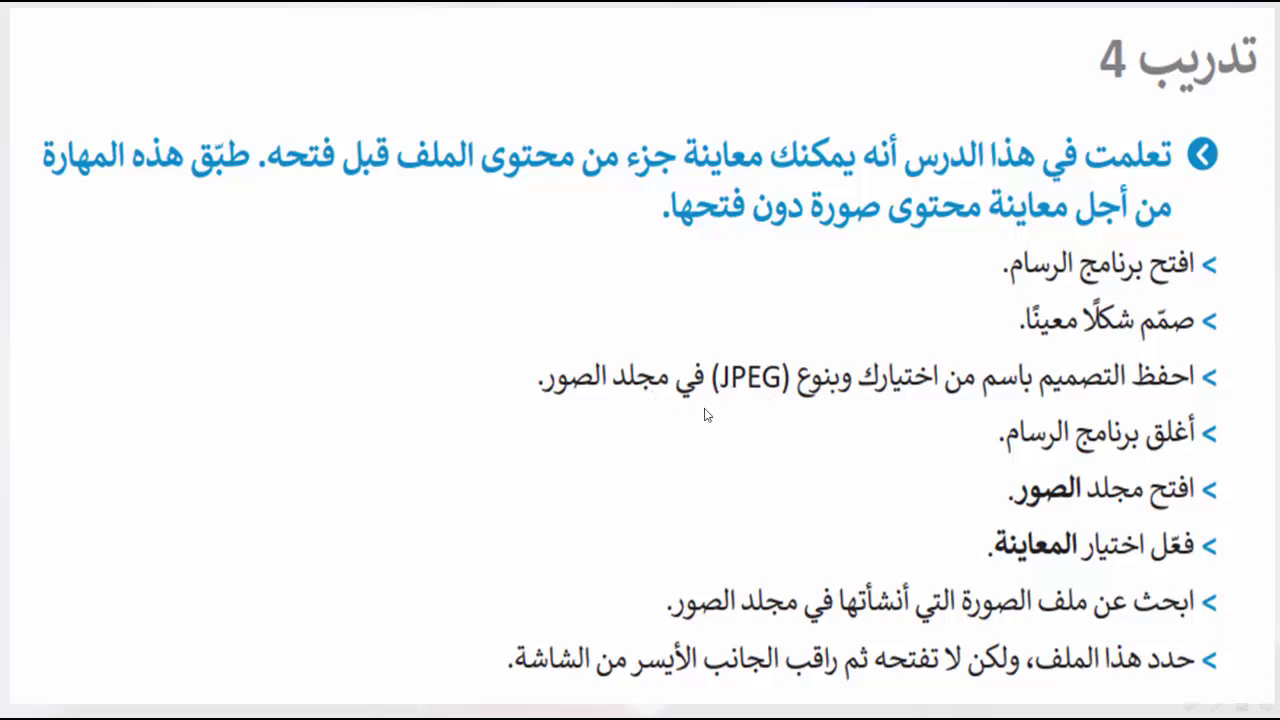
{"action": "key", "text": "Escape"}
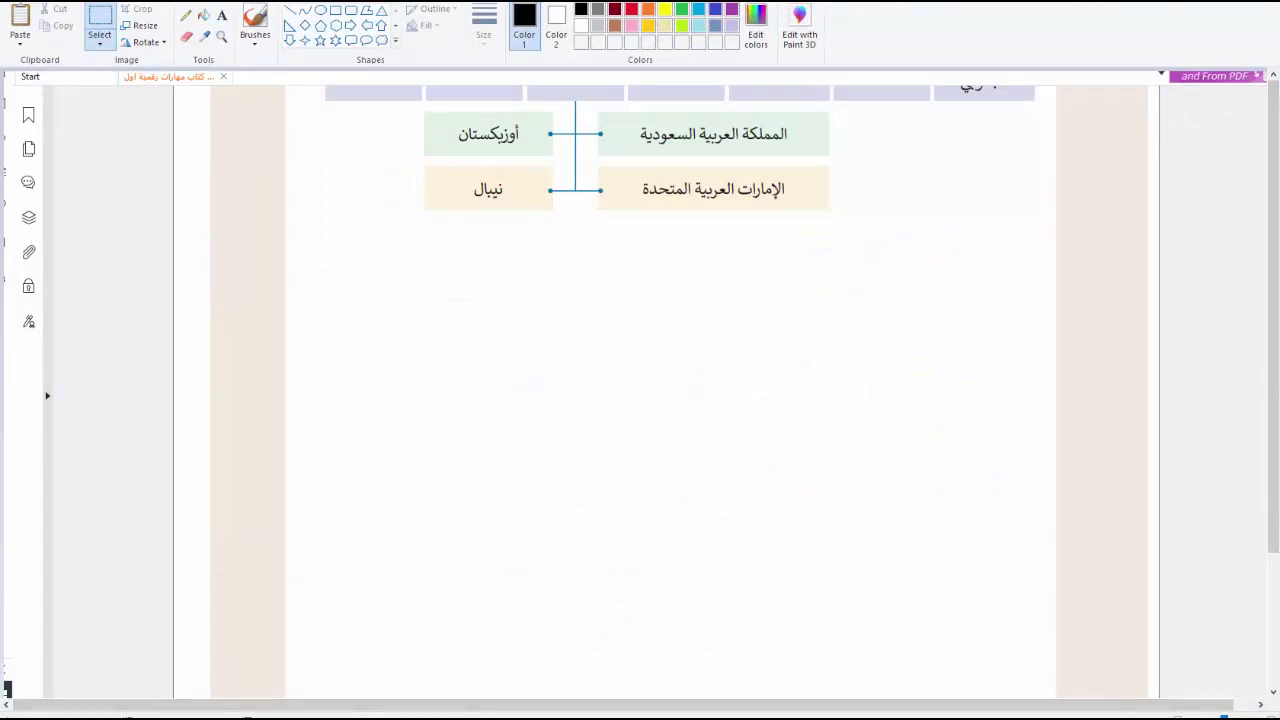
{"action": "key", "text": "alt+F4"}
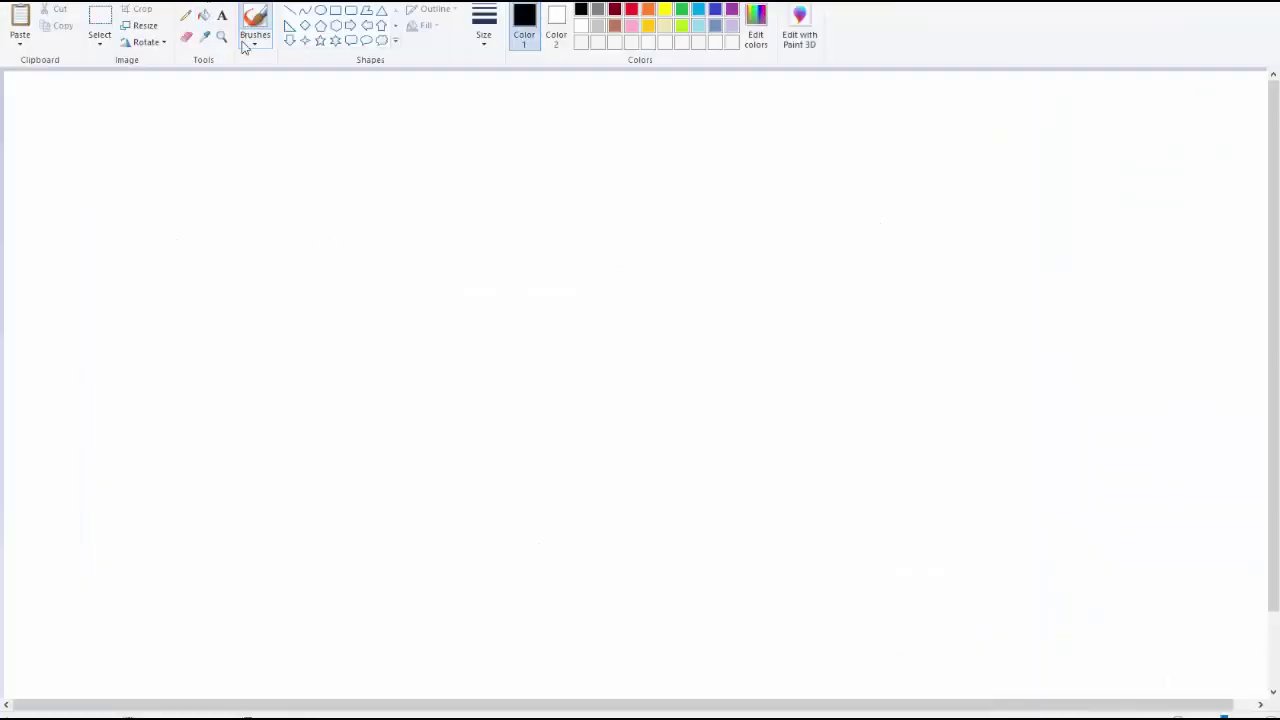
Step: With the Pencil tool, draw a tree outline with trunk and ground line in black, and scribble green foliage over the crown
{"action": "left_click", "coordinate": [186, 16]}
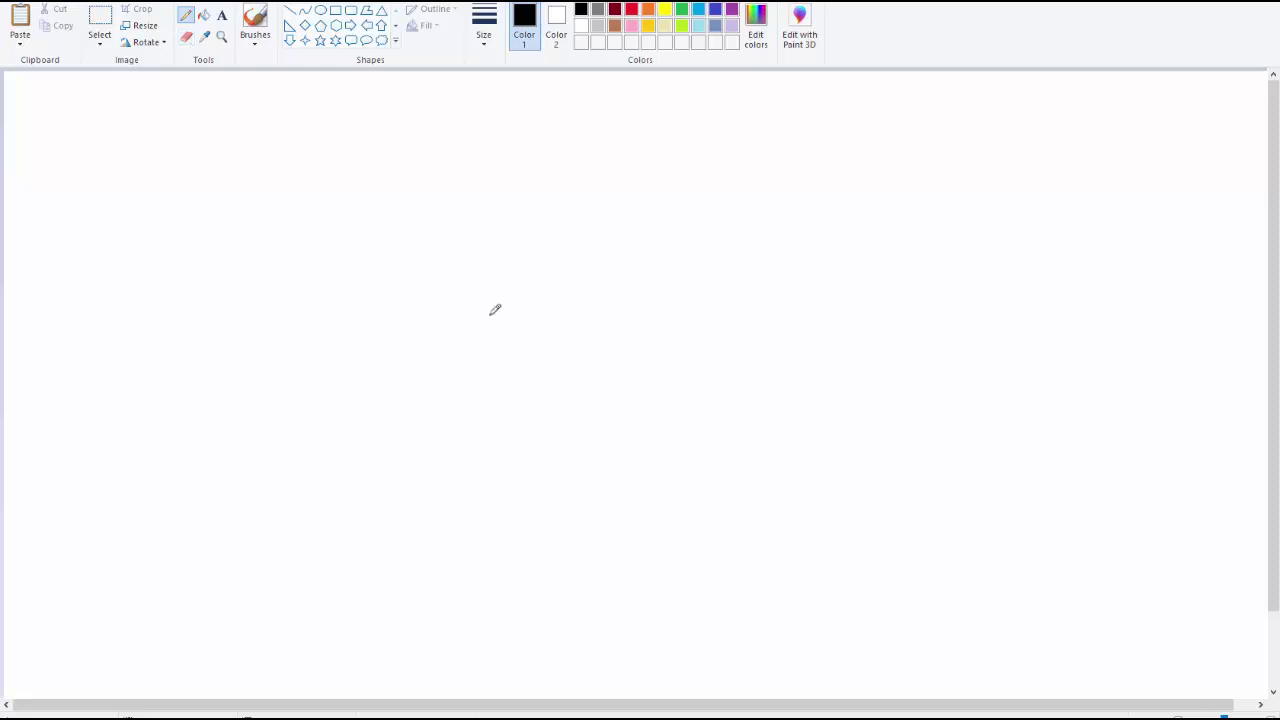
{"action": "mouse_move", "coordinate": [745, 217]}
{"action": "left_mouse_down"}
{"action": "mouse_move", "coordinate": [539, 270]}
{"action": "mouse_move", "coordinate": [625, 415]}
{"action": "mouse_move", "coordinate": [779, 345]}
{"action": "mouse_move", "coordinate": [768, 190]}
{"action": "mouse_move", "coordinate": [698, 194]}
{"action": "left_mouse_up"}
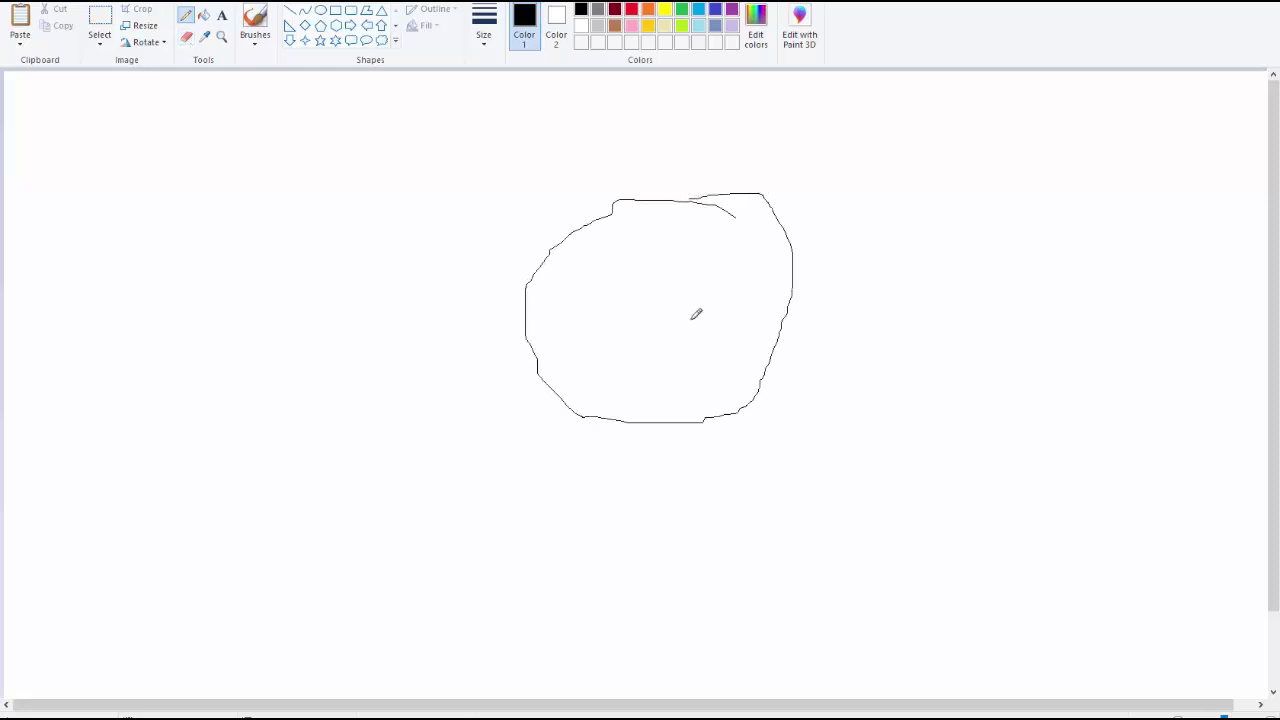
{"action": "left_click_drag", "start_coordinate": [618, 421], "coordinate": [631, 502]}
{"action": "left_click_drag", "start_coordinate": [678, 423], "coordinate": [739, 542]}
{"action": "left_click_drag", "start_coordinate": [630, 500], "coordinate": [527, 553]}
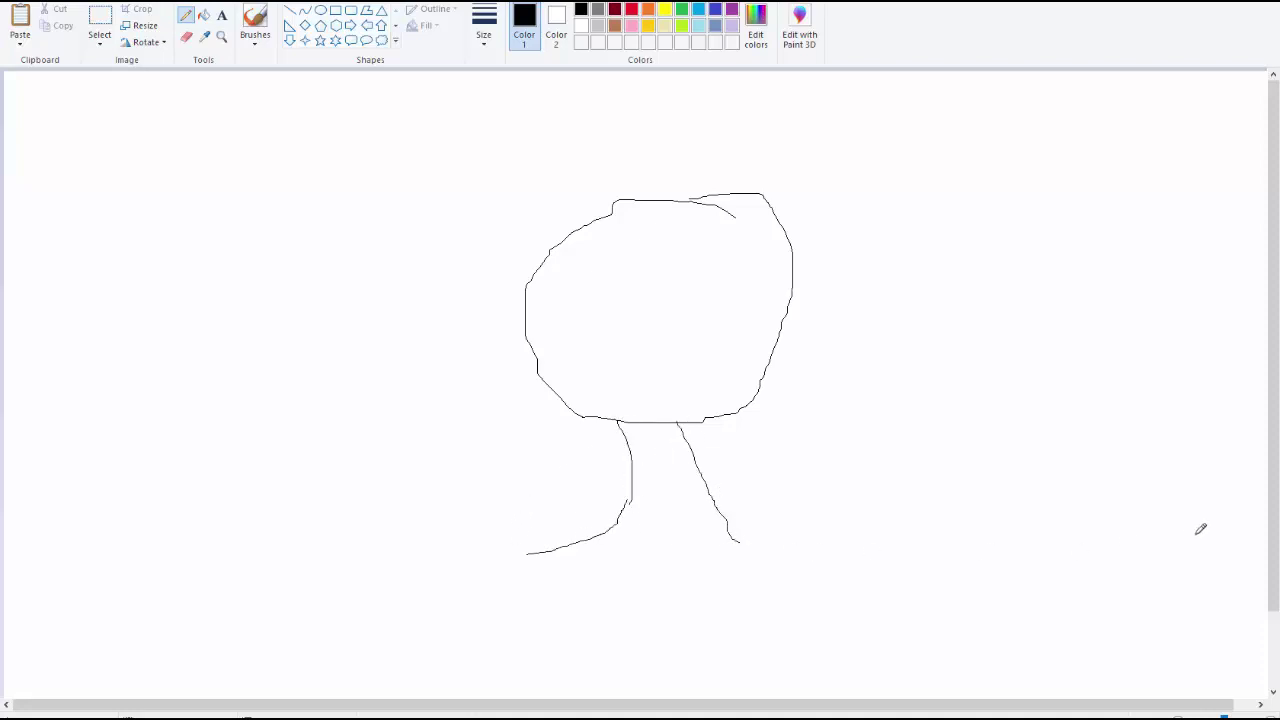
{"action": "mouse_move", "coordinate": [1195, 537]}
{"action": "left_mouse_down"}
{"action": "mouse_move", "coordinate": [500, 575]}
{"action": "mouse_move", "coordinate": [214, 580]}
{"action": "mouse_move", "coordinate": [172, 565]}
{"action": "left_mouse_up"}
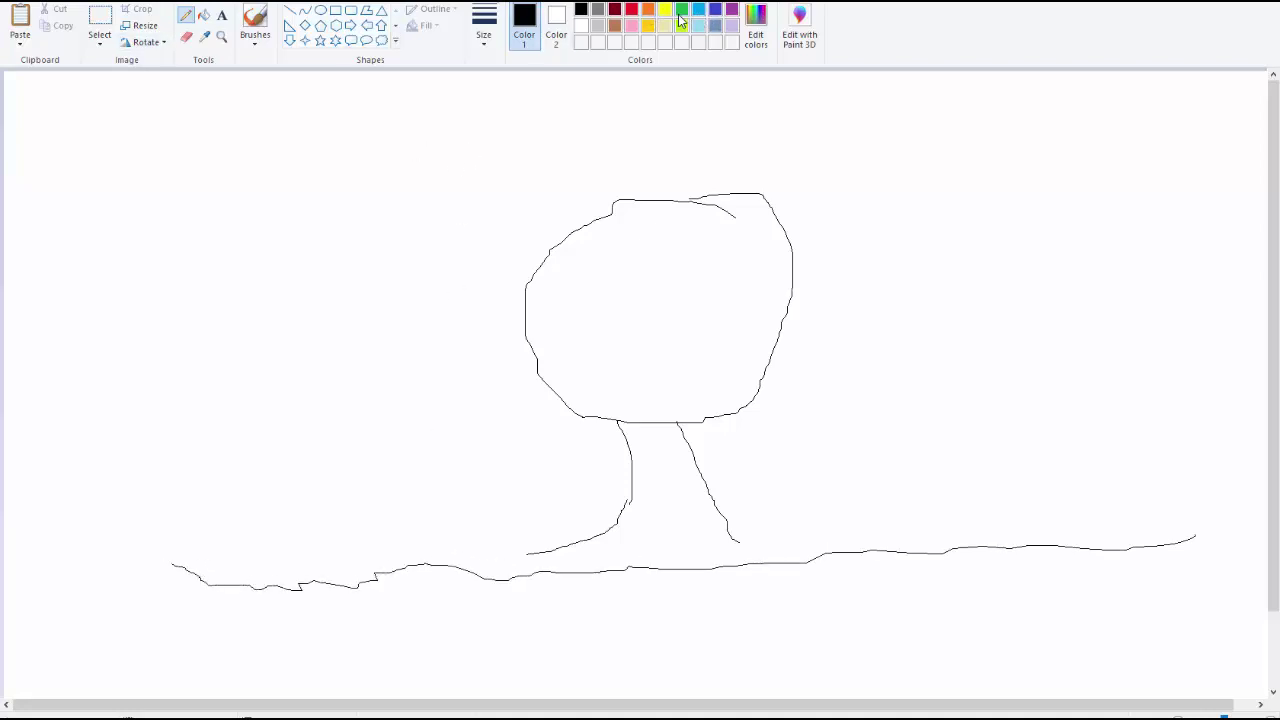
{"action": "left_click", "coordinate": [682, 11]}
{"action": "mouse_move", "coordinate": [762, 232]}
{"action": "left_mouse_down"}
{"action": "mouse_move", "coordinate": [561, 352]}
{"action": "mouse_move", "coordinate": [676, 334]}
{"action": "mouse_move", "coordinate": [733, 288]}
{"action": "mouse_move", "coordinate": [640, 241]}
{"action": "mouse_move", "coordinate": [585, 265]}
{"action": "mouse_move", "coordinate": [734, 283]}
{"action": "mouse_move", "coordinate": [651, 420]}
{"action": "mouse_move", "coordinate": [716, 344]}
{"action": "mouse_move", "coordinate": [735, 227]}
{"action": "mouse_move", "coordinate": [566, 248]}
{"action": "mouse_move", "coordinate": [672, 212]}
{"action": "mouse_move", "coordinate": [734, 258]}
{"action": "mouse_move", "coordinate": [786, 200]}
{"action": "mouse_move", "coordinate": [766, 320]}
{"action": "mouse_move", "coordinate": [537, 323]}
{"action": "mouse_move", "coordinate": [720, 399]}
{"action": "mouse_move", "coordinate": [632, 388]}
{"action": "mouse_move", "coordinate": [686, 300]}
{"action": "mouse_move", "coordinate": [540, 255]}
{"action": "mouse_move", "coordinate": [535, 310]}
{"action": "mouse_move", "coordinate": [616, 214]}
{"action": "mouse_move", "coordinate": [686, 186]}
{"action": "mouse_move", "coordinate": [751, 186]}
{"action": "mouse_move", "coordinate": [761, 280]}
{"action": "mouse_move", "coordinate": [785, 305]}
{"action": "mouse_move", "coordinate": [792, 230]}
{"action": "mouse_move", "coordinate": [756, 286]}
{"action": "mouse_move", "coordinate": [660, 218]}
{"action": "mouse_move", "coordinate": [537, 311]}
{"action": "mouse_move", "coordinate": [492, 395]}
{"action": "mouse_move", "coordinate": [566, 399]}
{"action": "left_mouse_up"}
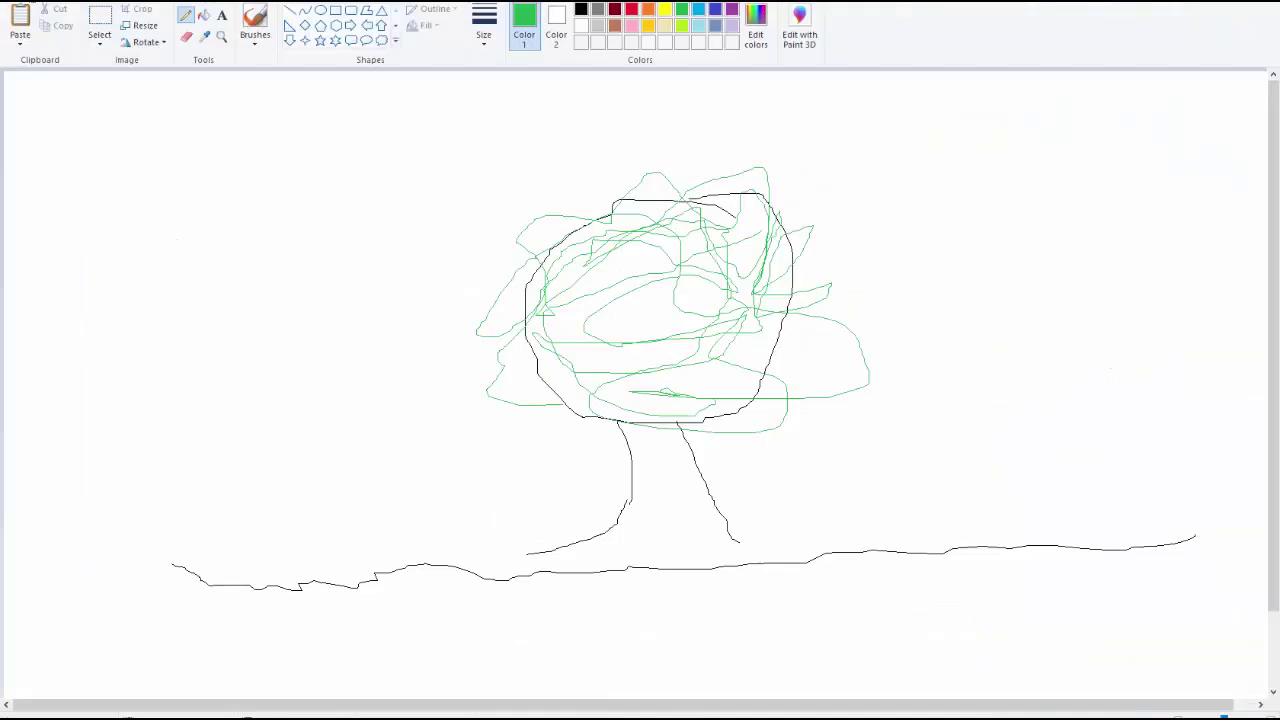
Step: Save the tree drawing as a JPEG picture in the Pictures library, using a first name as the file name
{"action": "key", "text": "super+Down"}
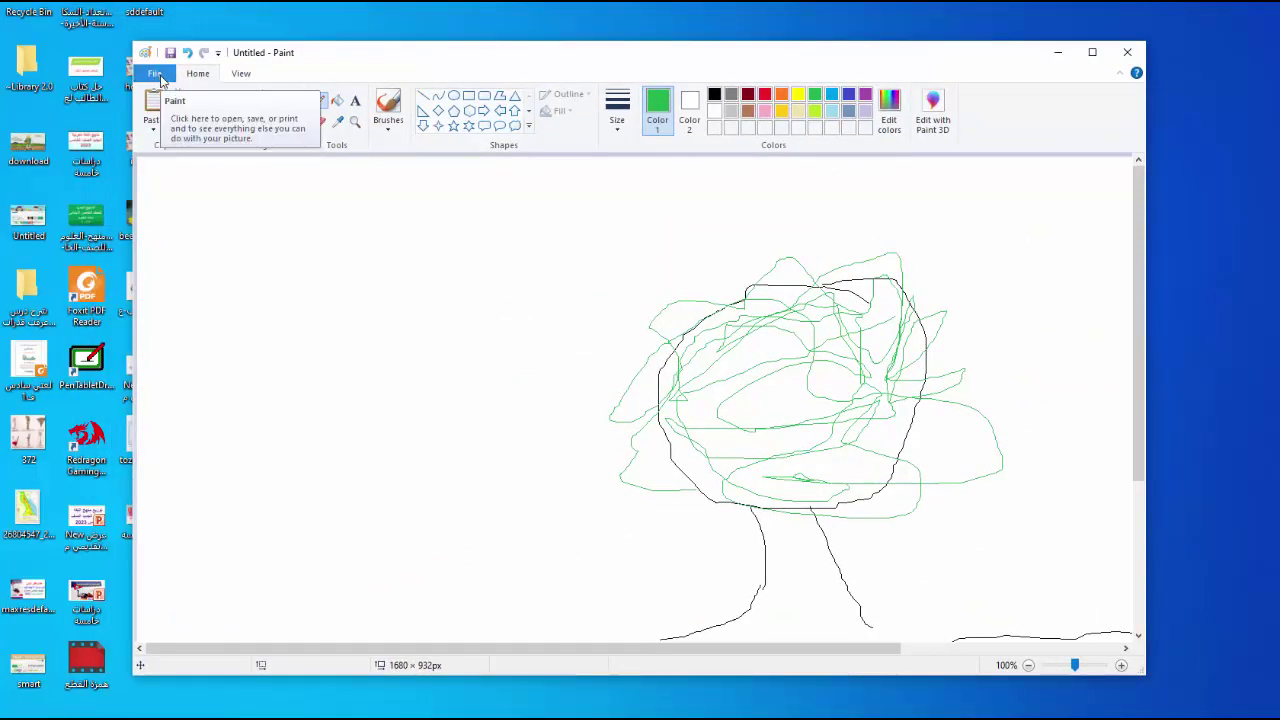
{"action": "left_click", "coordinate": [156, 76]}
{"action": "mouse_move", "coordinate": [243, 200]}
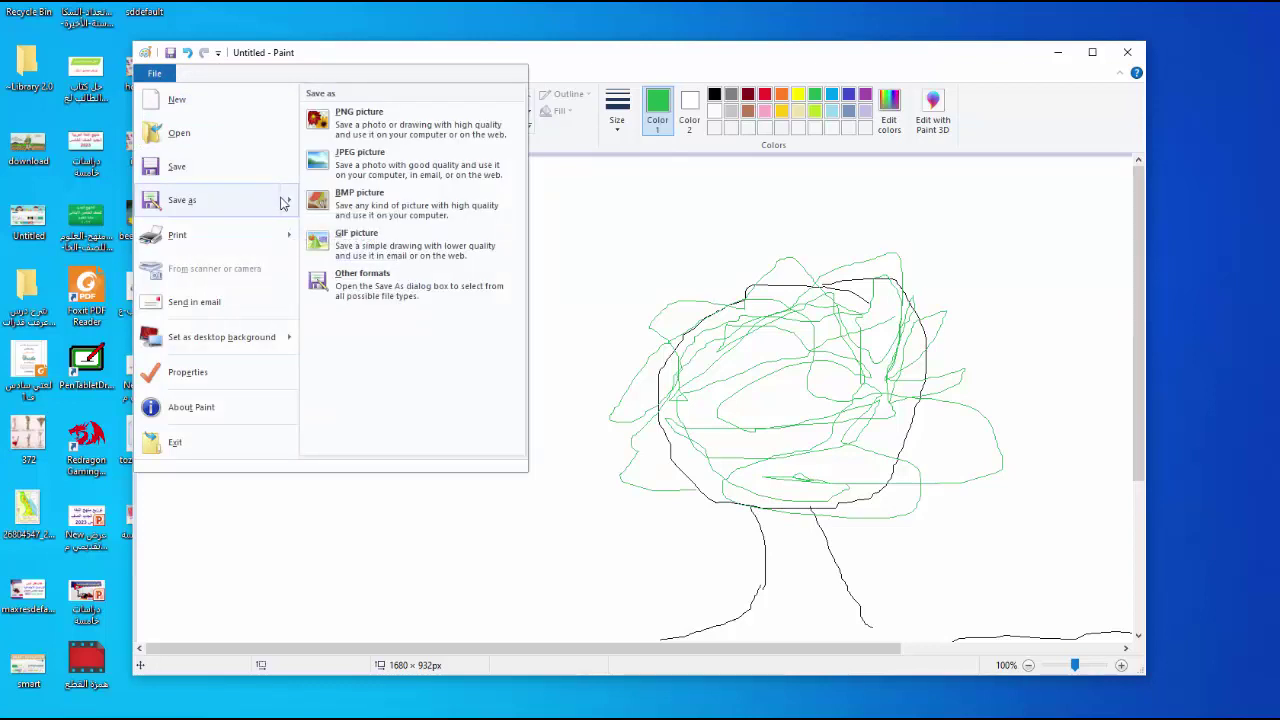
{"action": "left_click", "coordinate": [371, 168]}
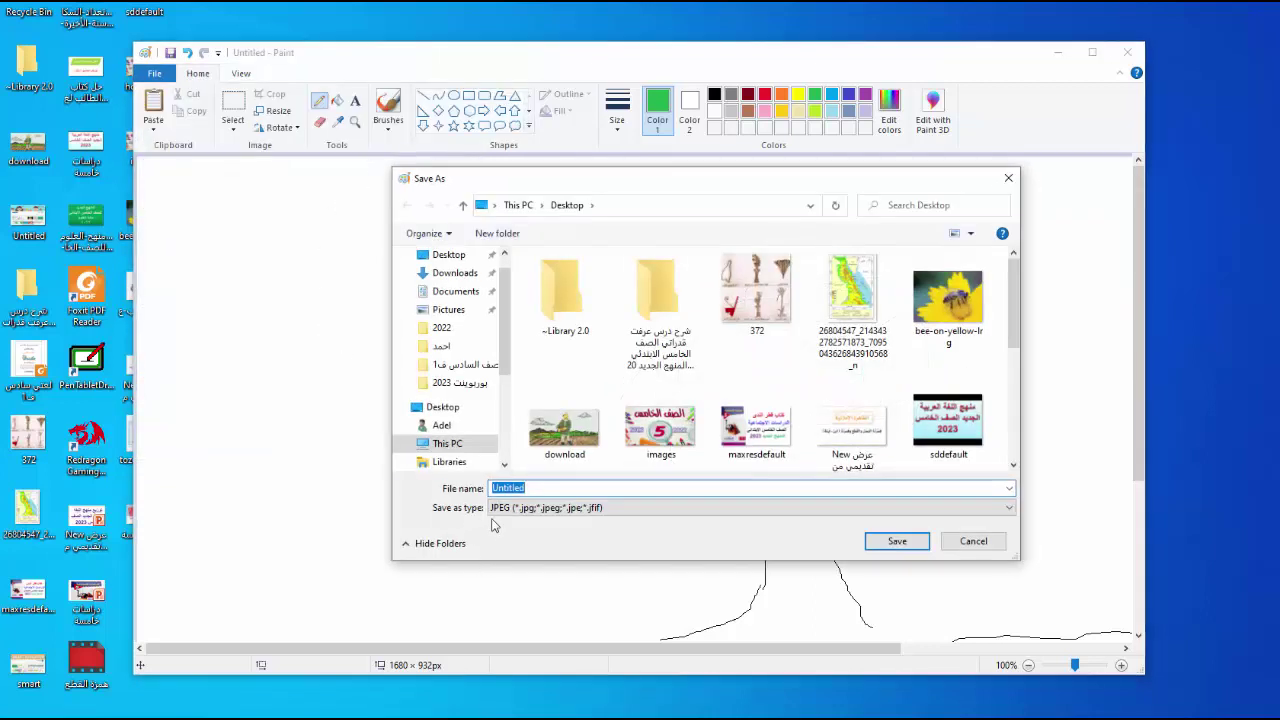
{"action": "key", "text": "BackSpace"}
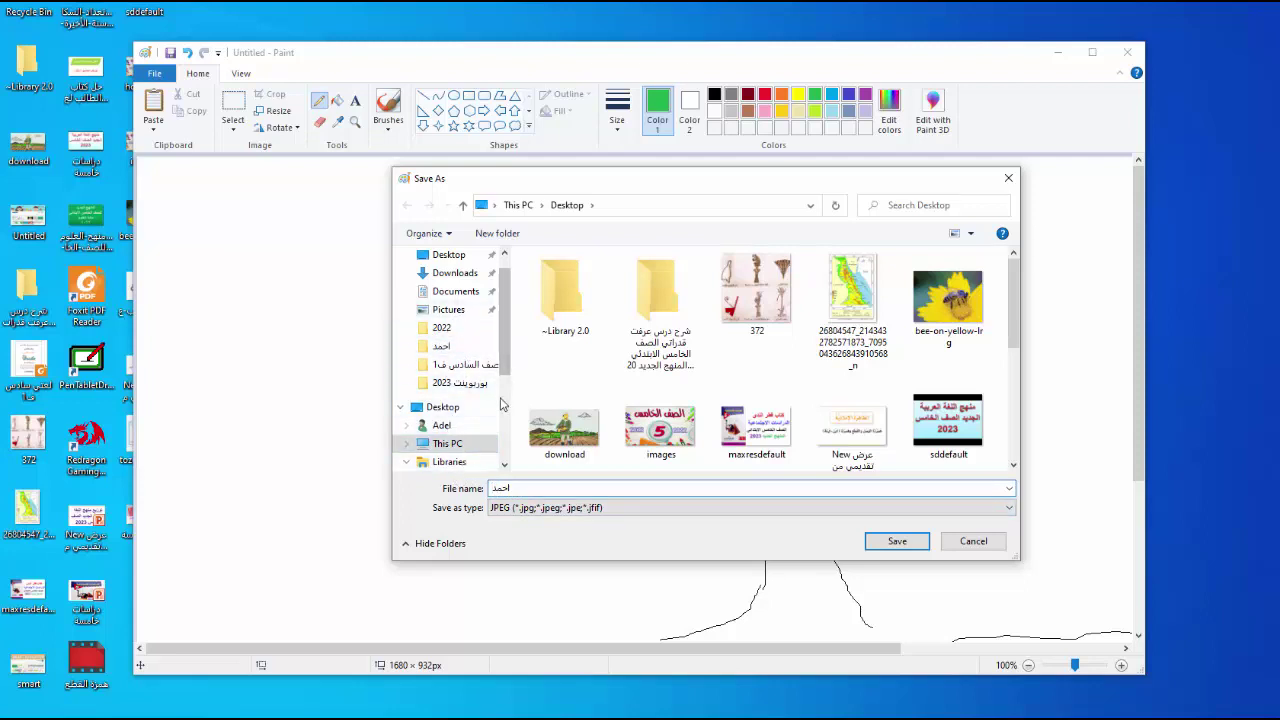
{"action": "scroll", "coordinate": [500, 405], "scroll_direction": "down", "scroll_amount": 3}
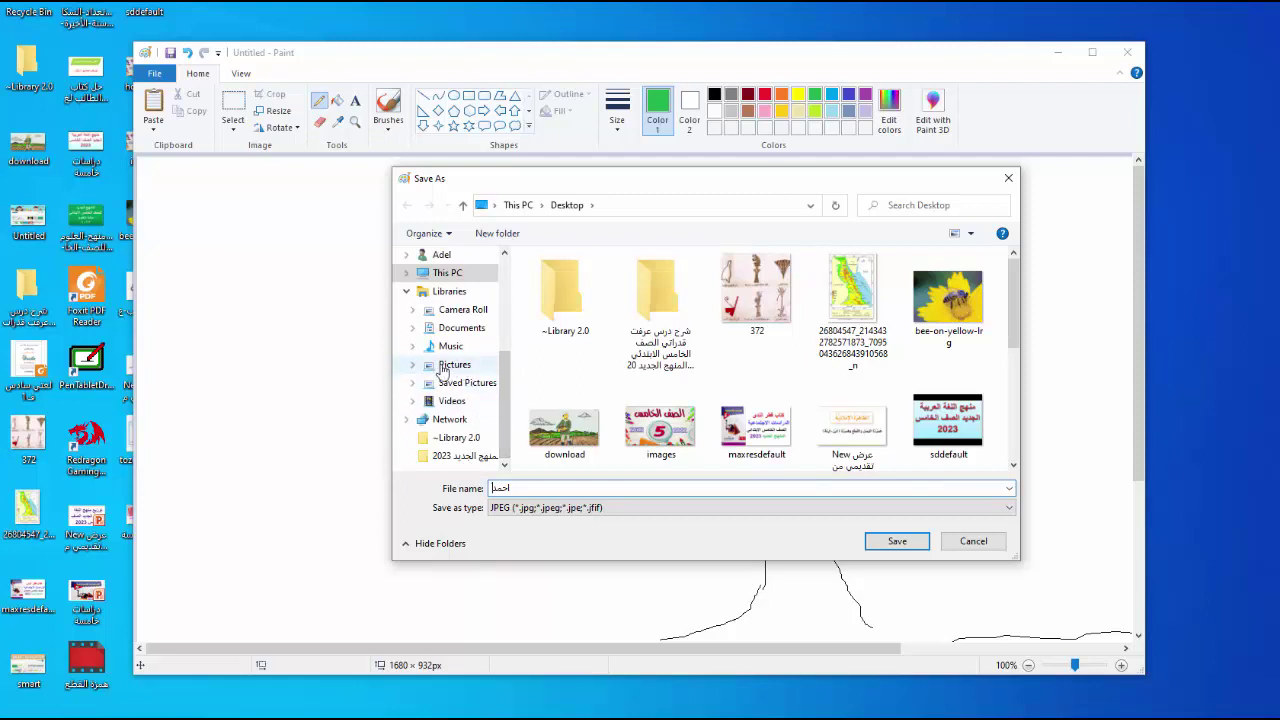
{"action": "left_click", "coordinate": [443, 366]}
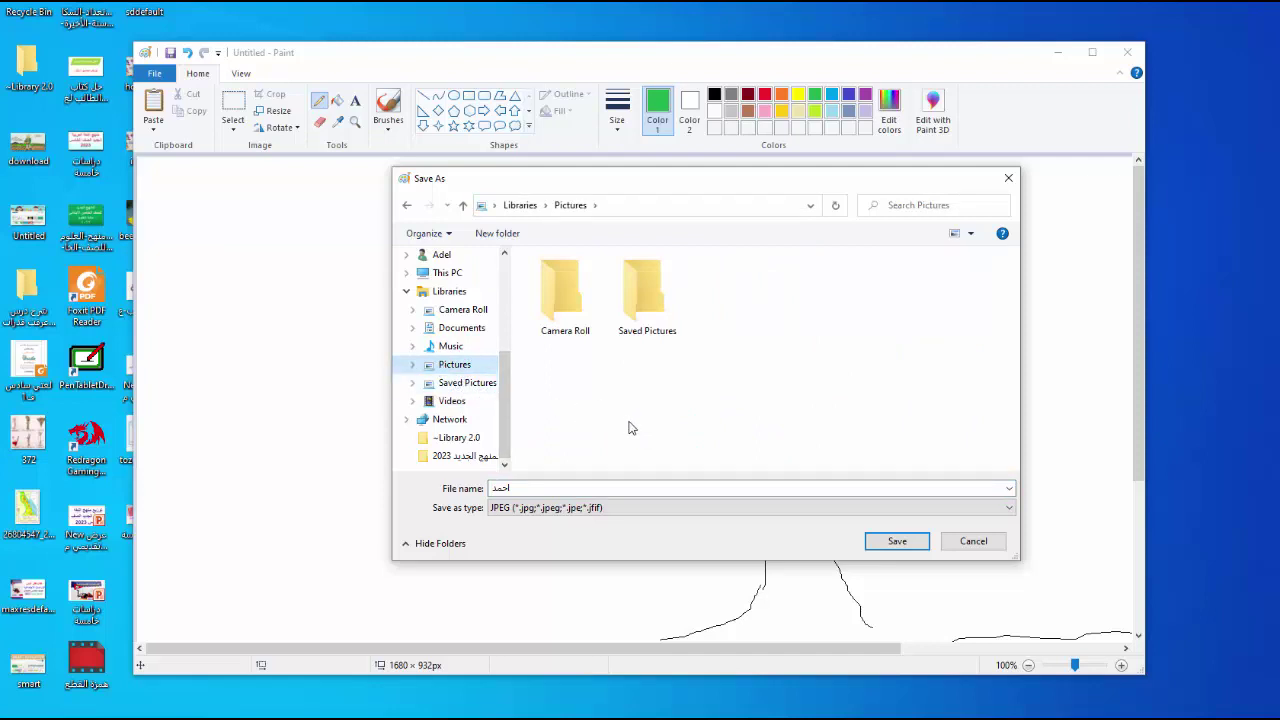
{"action": "left_click", "coordinate": [893, 543]}
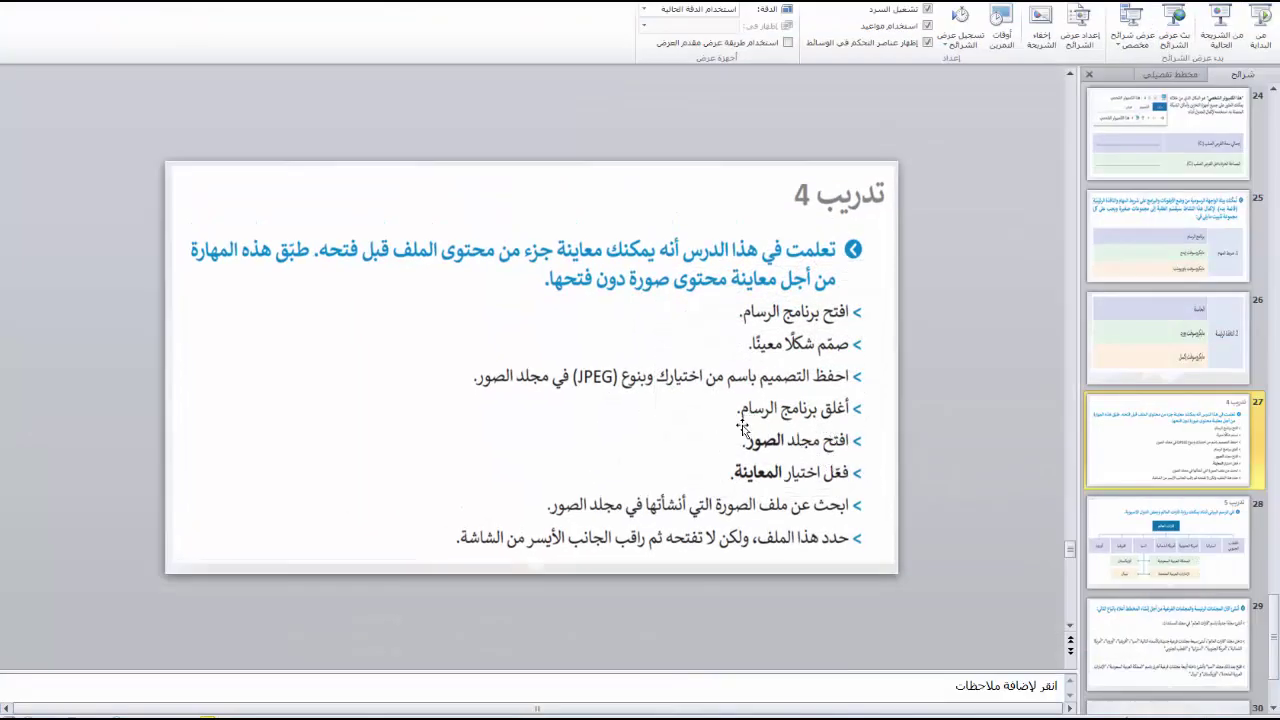
Step: Close the Paint window with the tree drawing and the open This PC, Documents and "اكسل" folder windows
{"action": "left_click", "coordinate": [507, 660]}
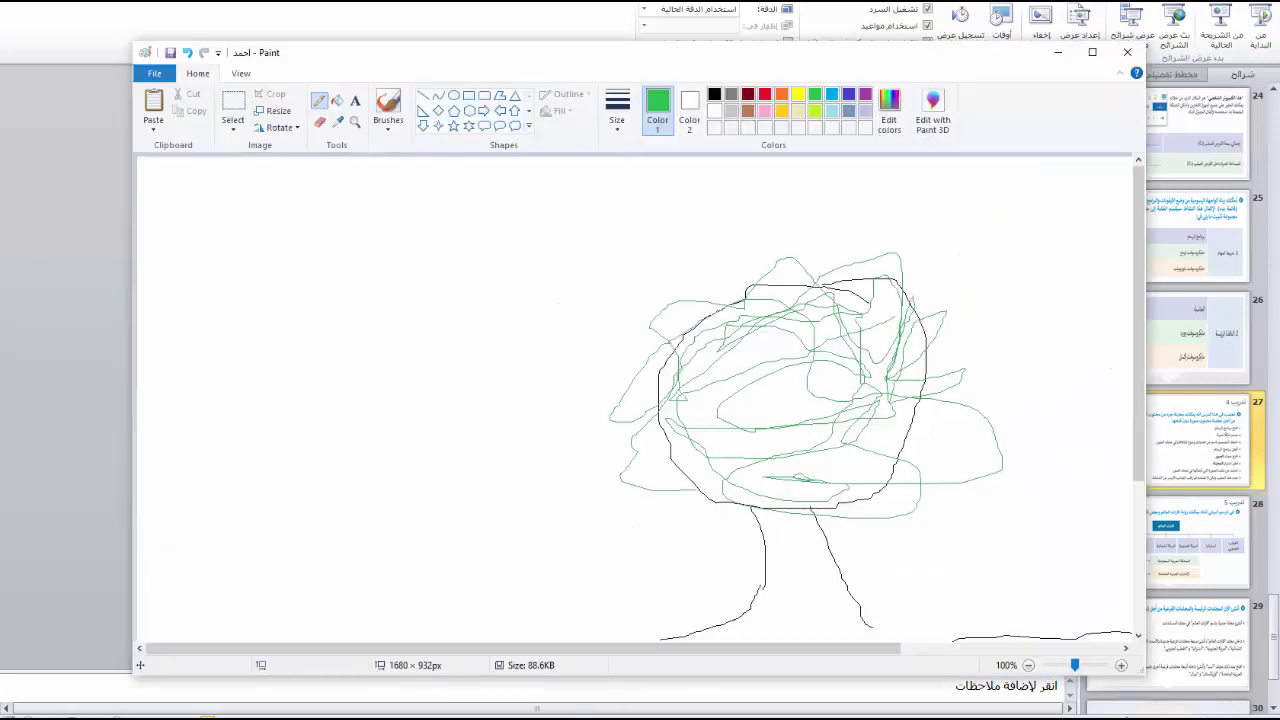
{"action": "left_click", "coordinate": [1128, 54]}
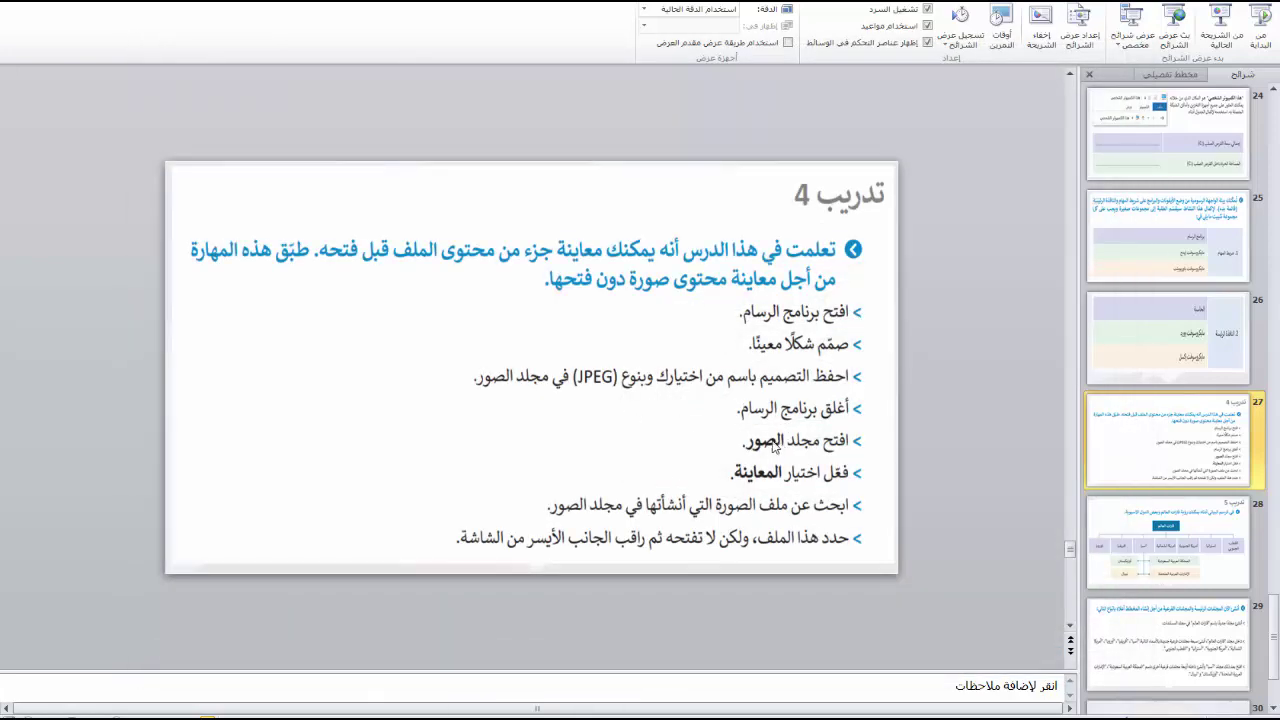
{"action": "mouse_move", "coordinate": [430, 716]}
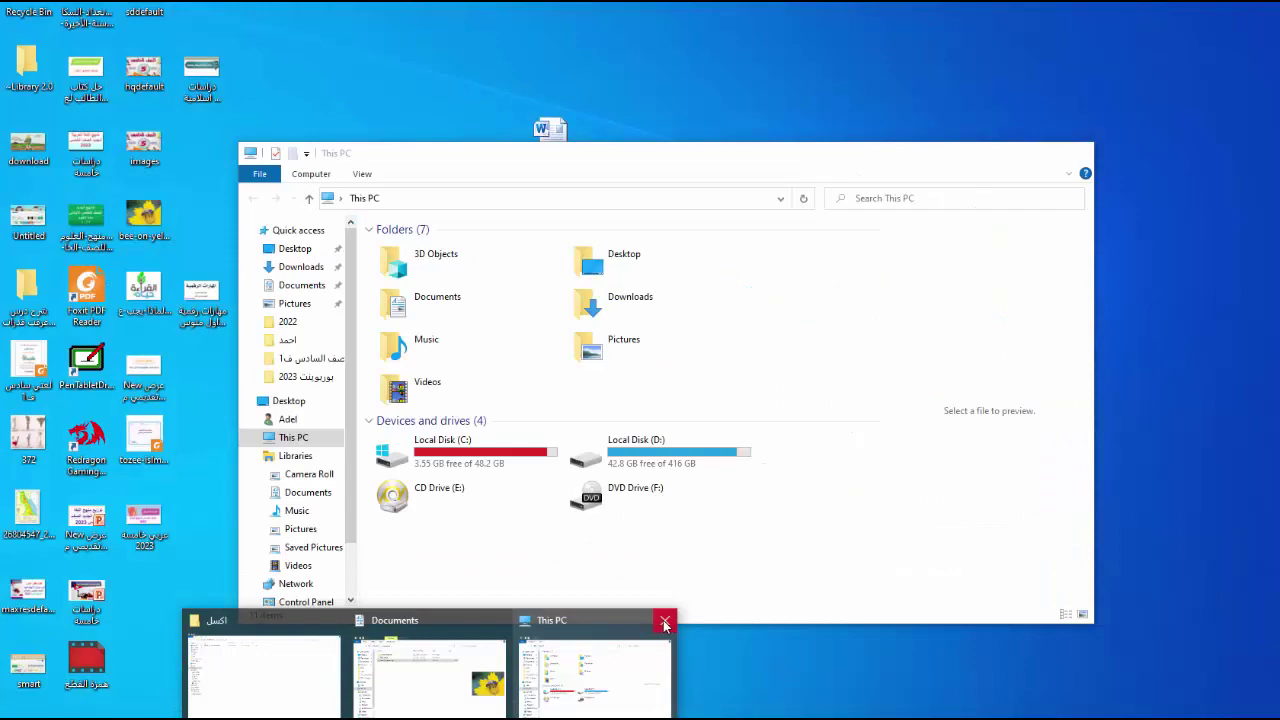
{"action": "left_click", "coordinate": [664, 619]}
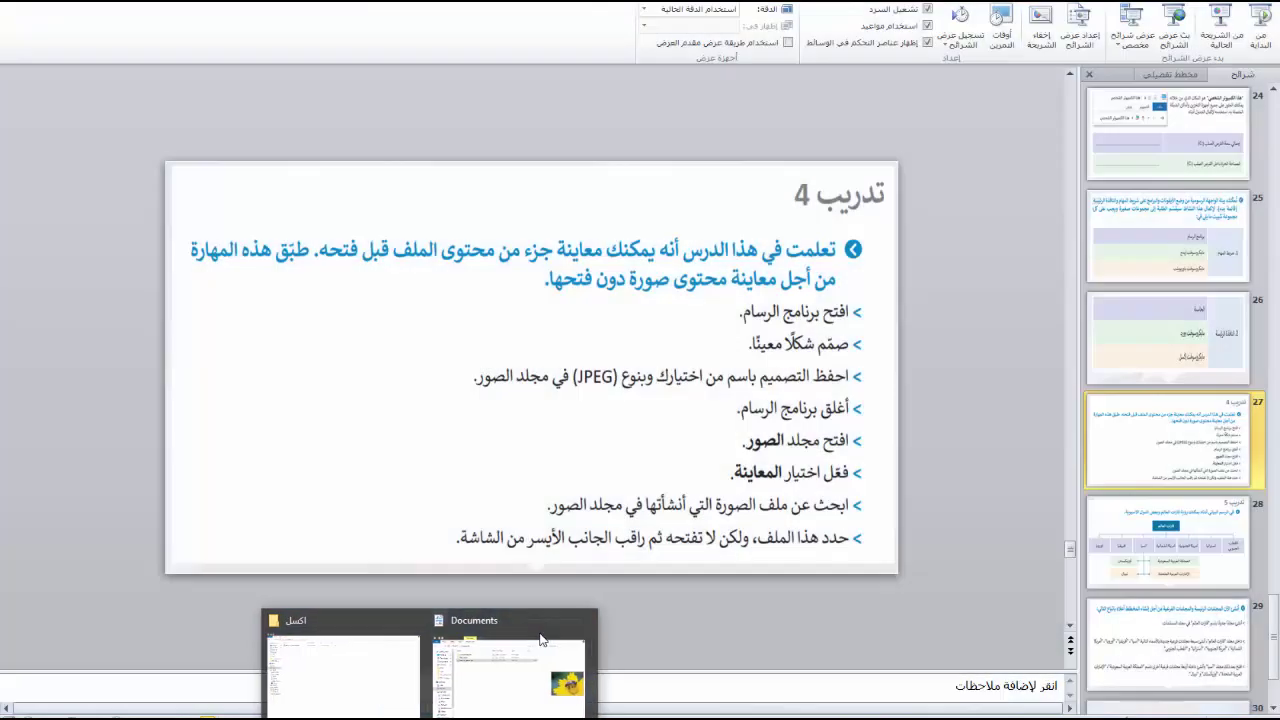
{"action": "left_click", "coordinate": [583, 620]}
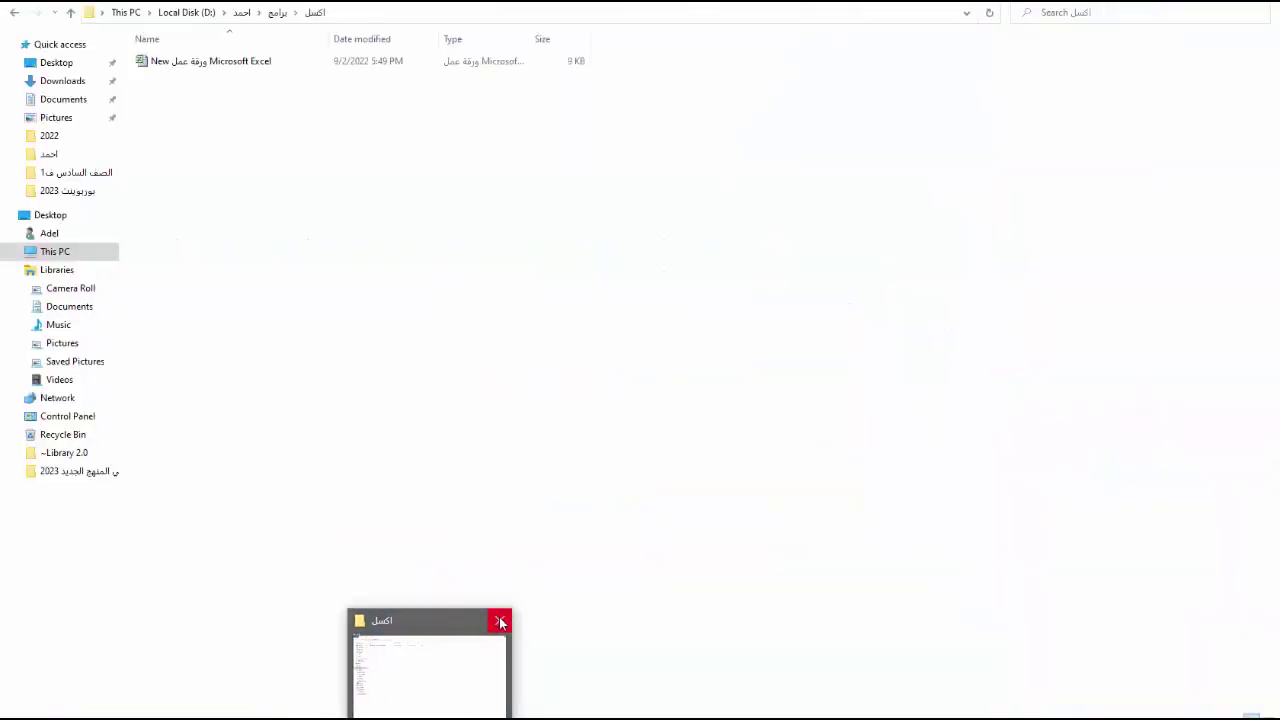
{"action": "left_click", "coordinate": [501, 622]}
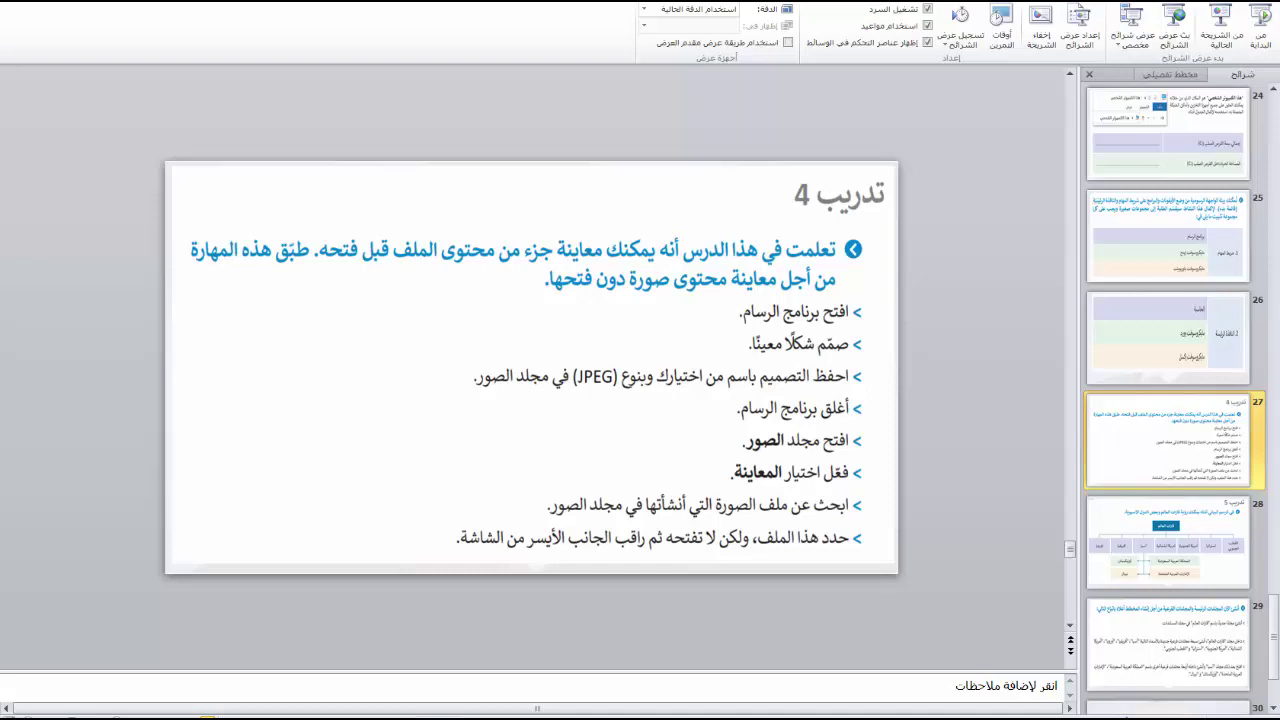
Step: Switch to a new File Explorer window and open the Pictures folder containing the saved drawing
{"action": "key", "text": "super+e"}
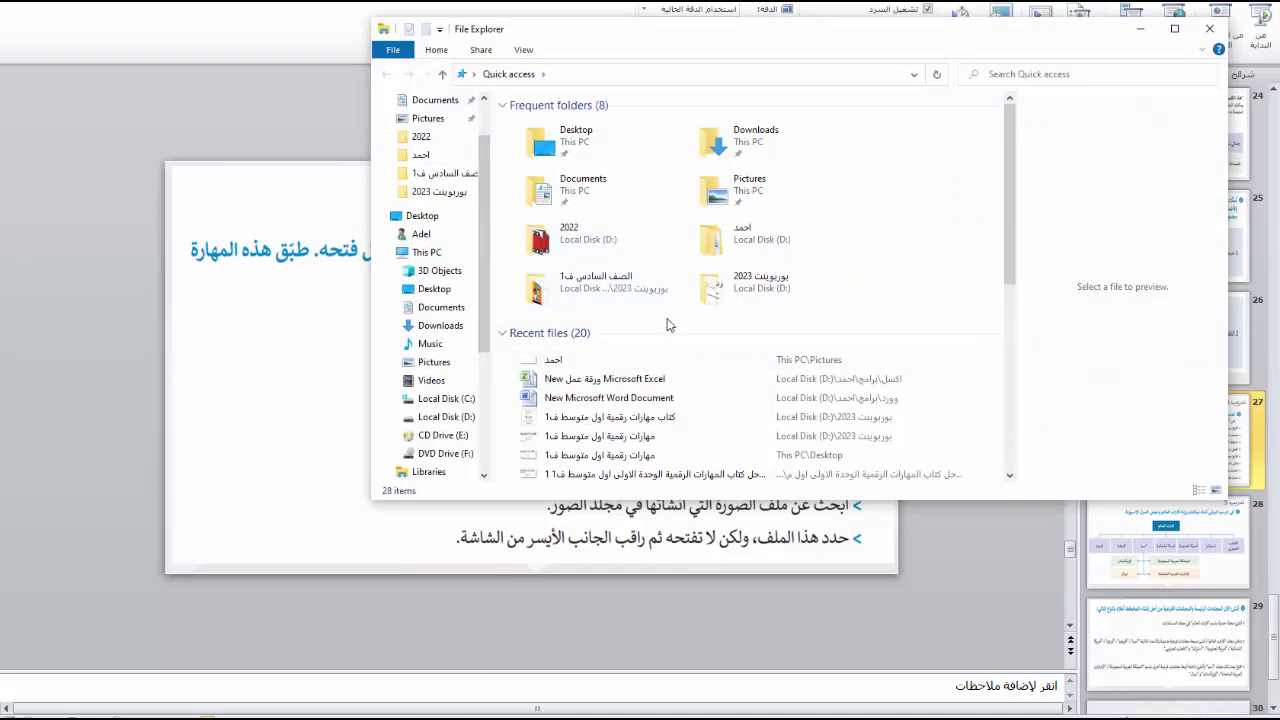
{"action": "double_click", "coordinate": [741, 195]}
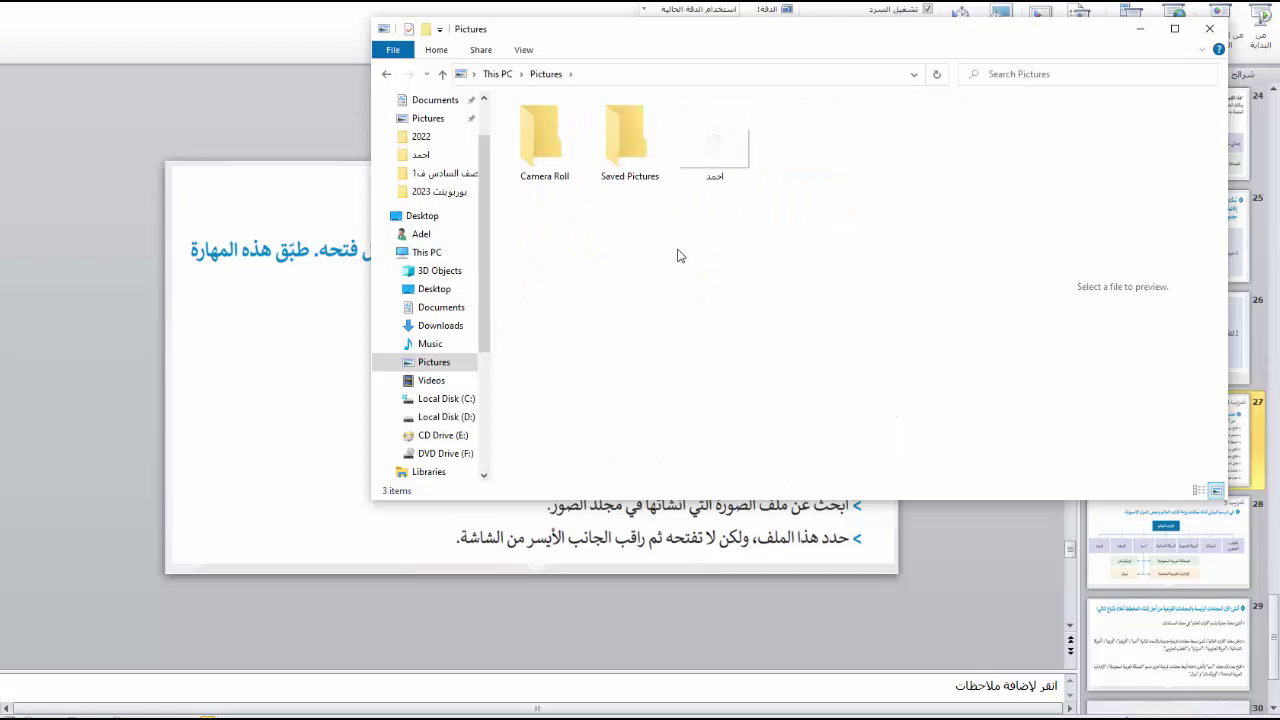